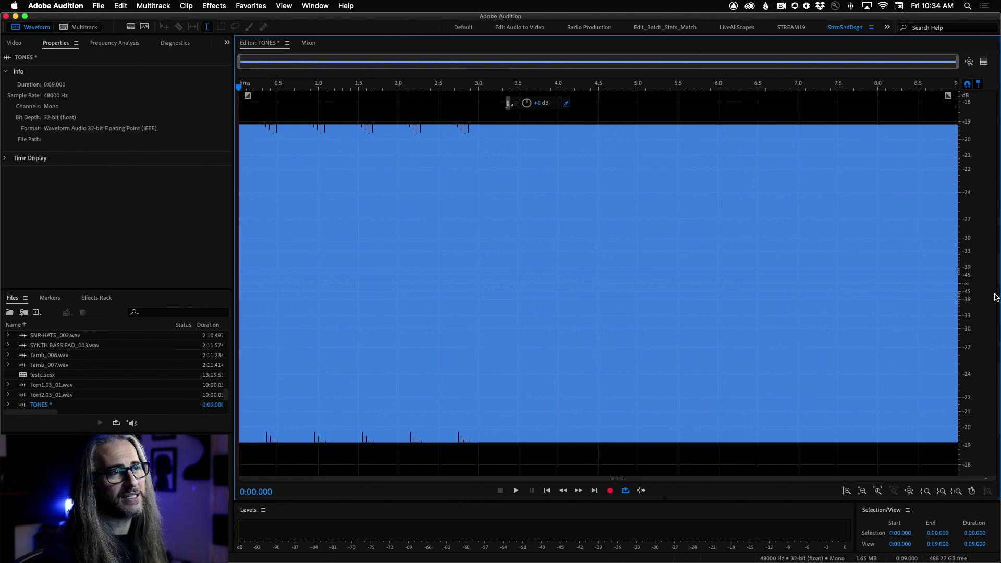
# Step: Show the full amplitude range of the TONES waveform and play the file
pyautogui.scroll(-2, 973, 287)
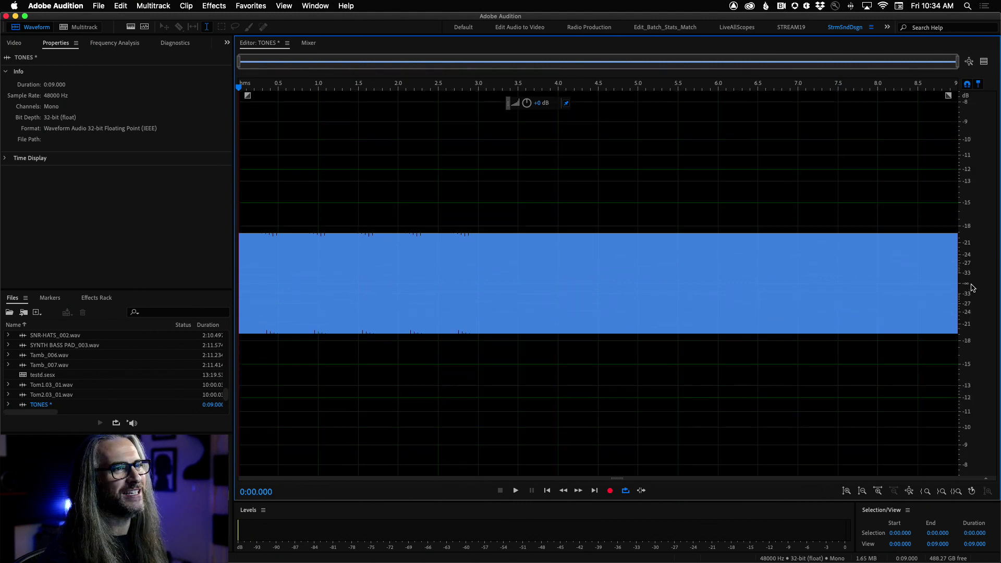
pyautogui.click(913, 491)
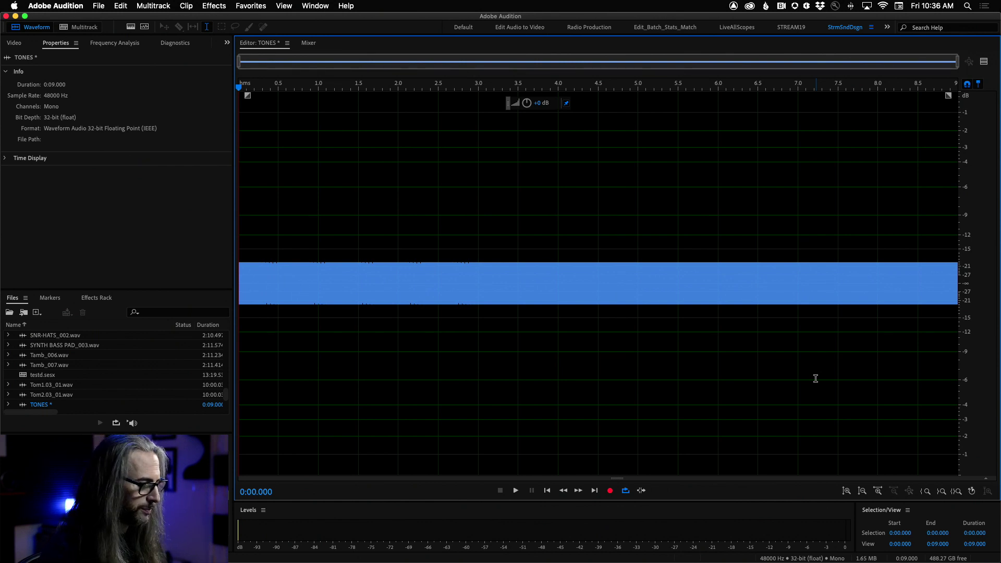
pyautogui.press('space')
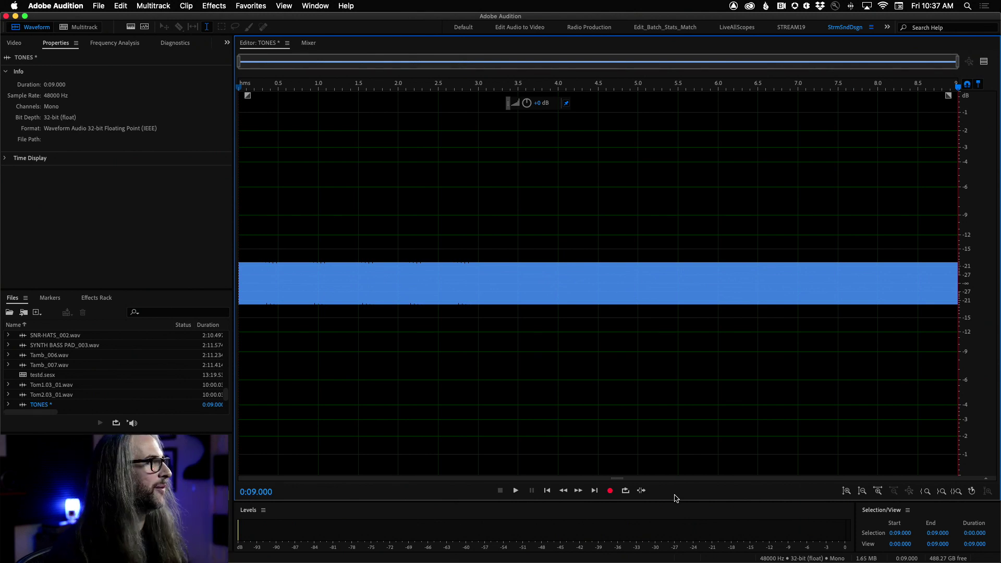
# Step: Inspect the TONES file's spectrum in Frequency Analysis, enlarging the graph temporarily, and place the playhead at about 0:00.450
pyautogui.click(112, 42)
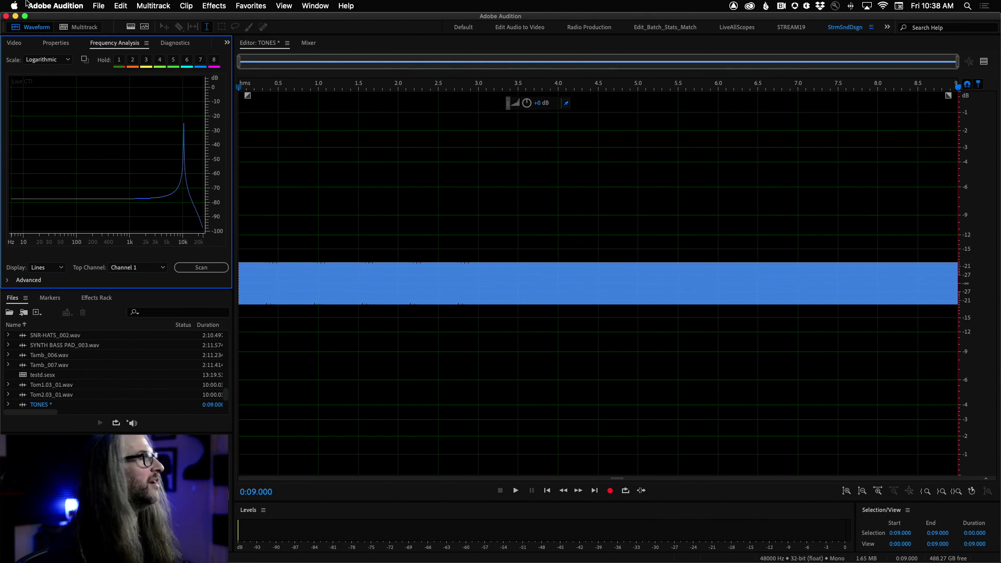
pyautogui.moveTo(180, 142)
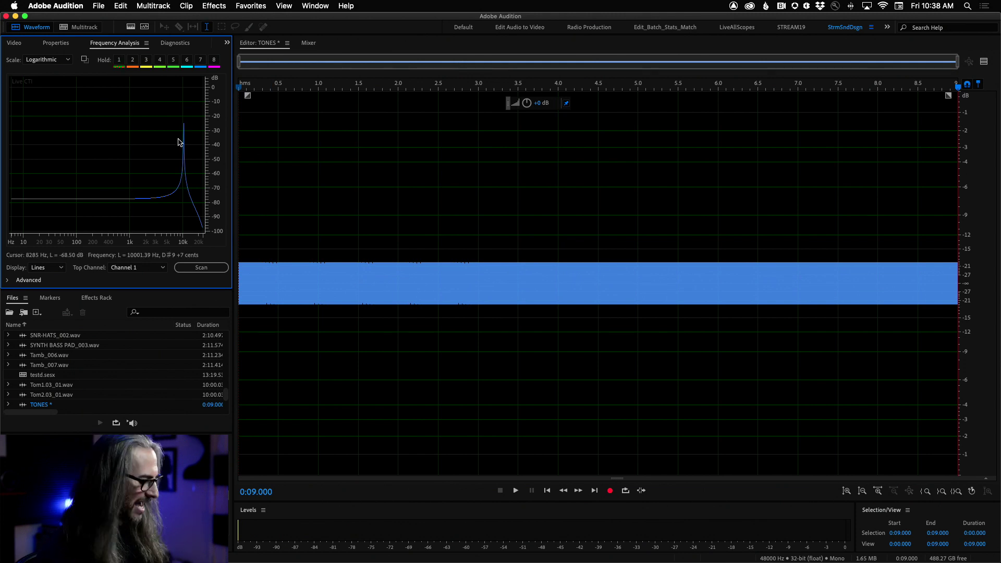
pyautogui.press('`')
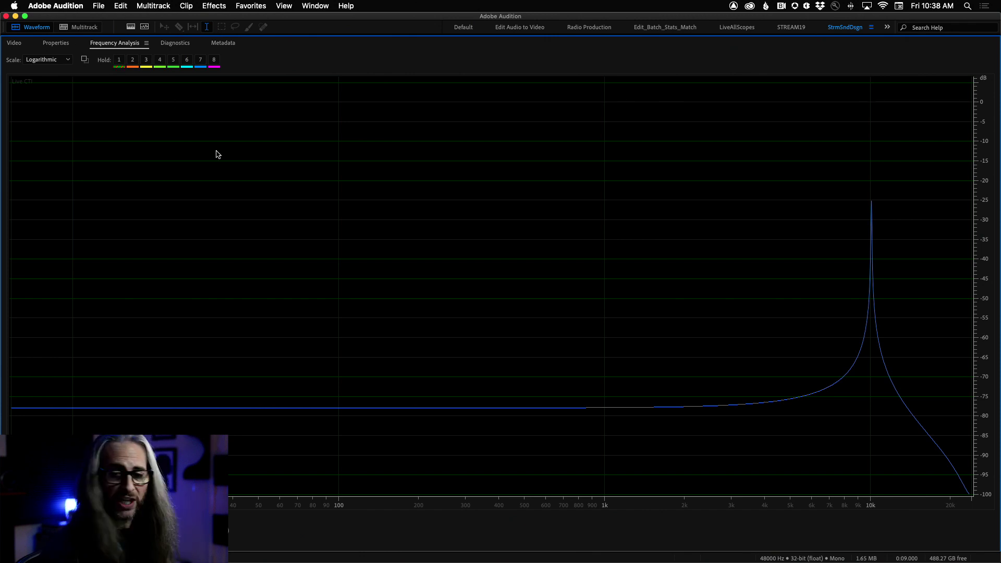
pyautogui.press('`')
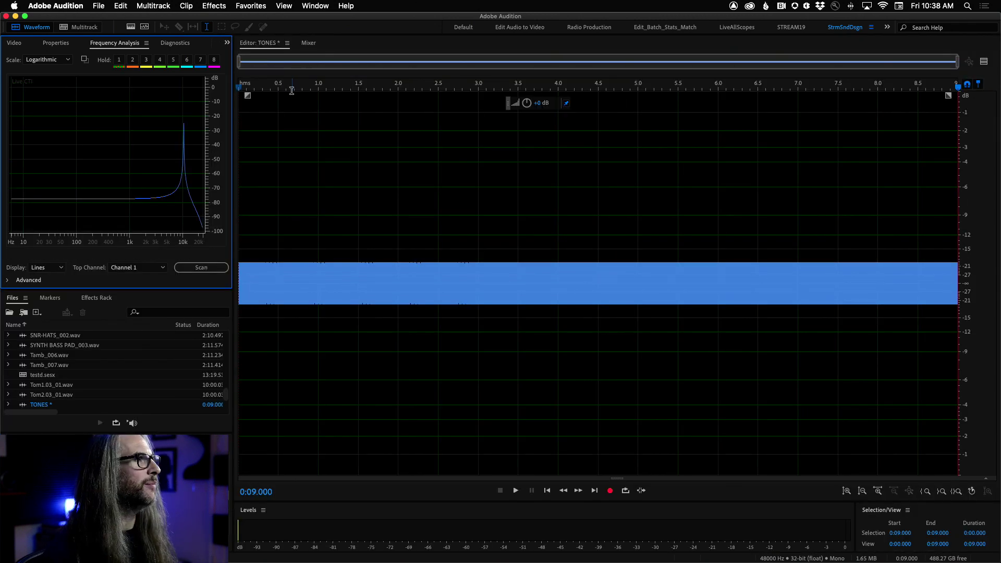
pyautogui.moveTo(237, 85); pyautogui.dragTo(274, 82)
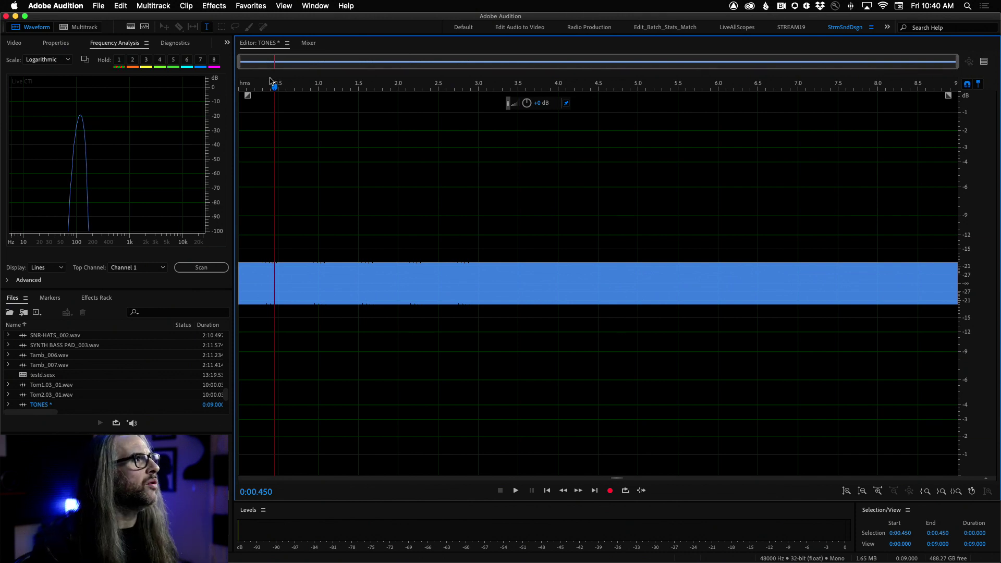
pyautogui.click(228, 6)
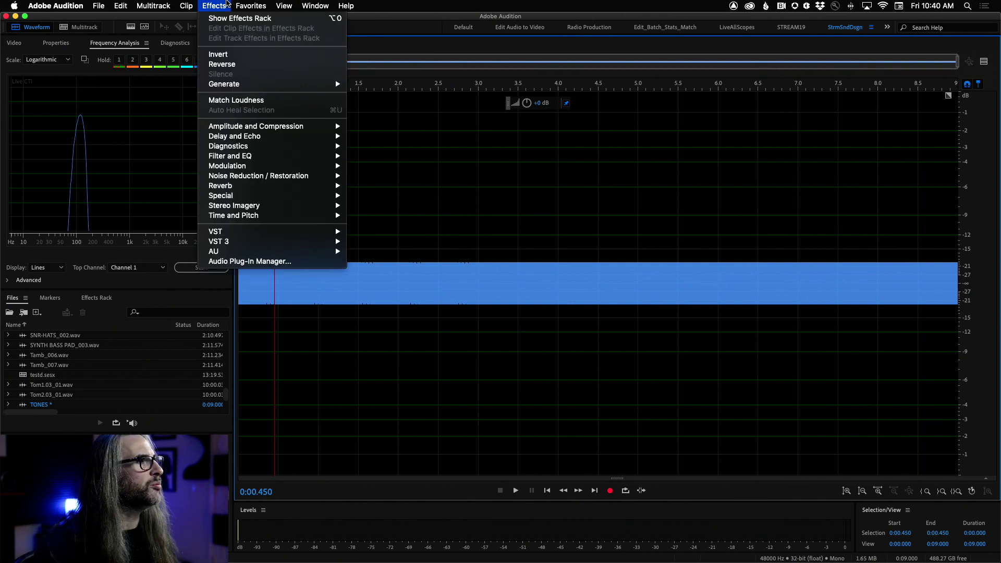
pyautogui.click(228, 4)
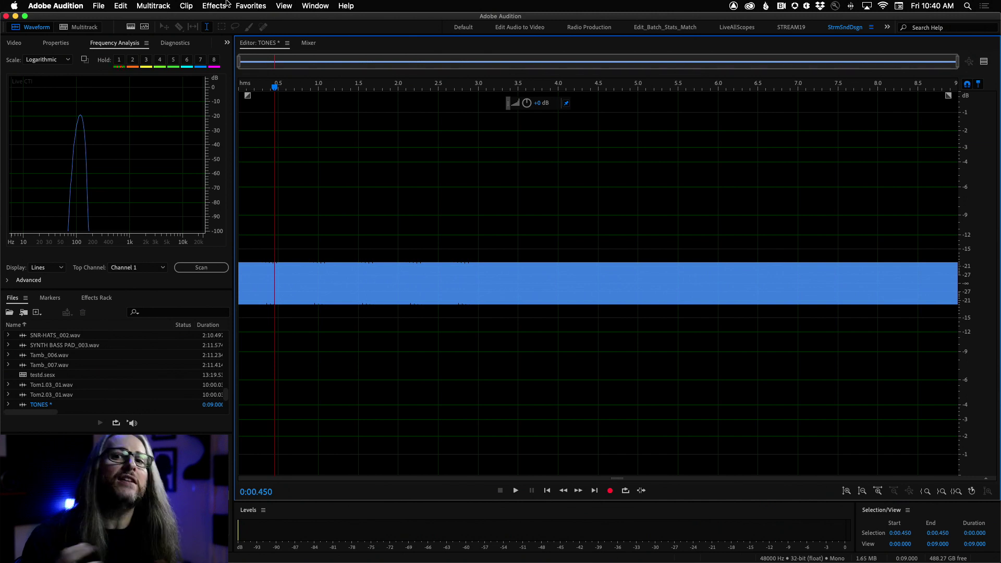
# Step: Select the TONES waveform from the start to about 0:01.989 and audition it while watching its frequency graph
pyautogui.moveTo(397, 276); pyautogui.dragTo(136, 261)
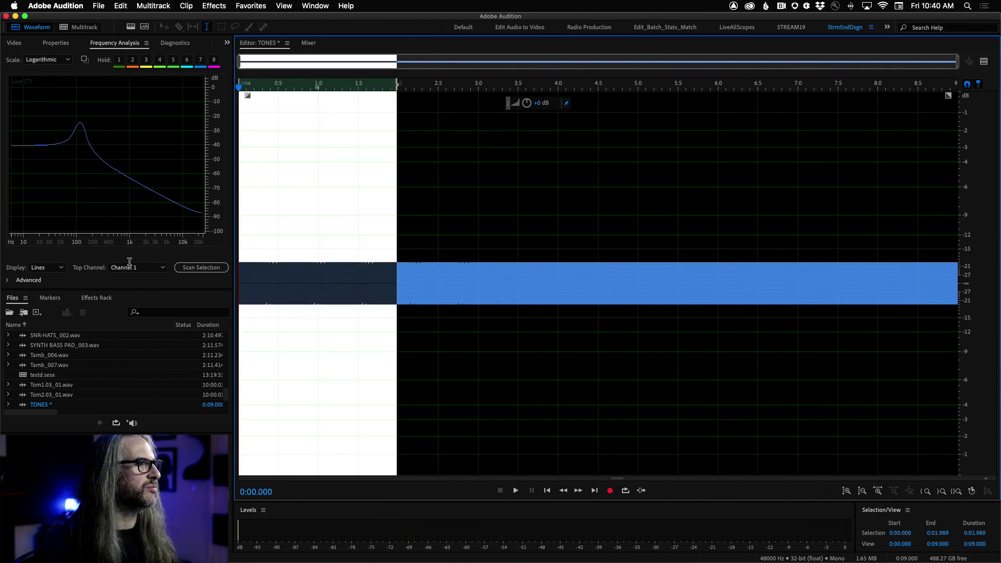
pyautogui.press('space')
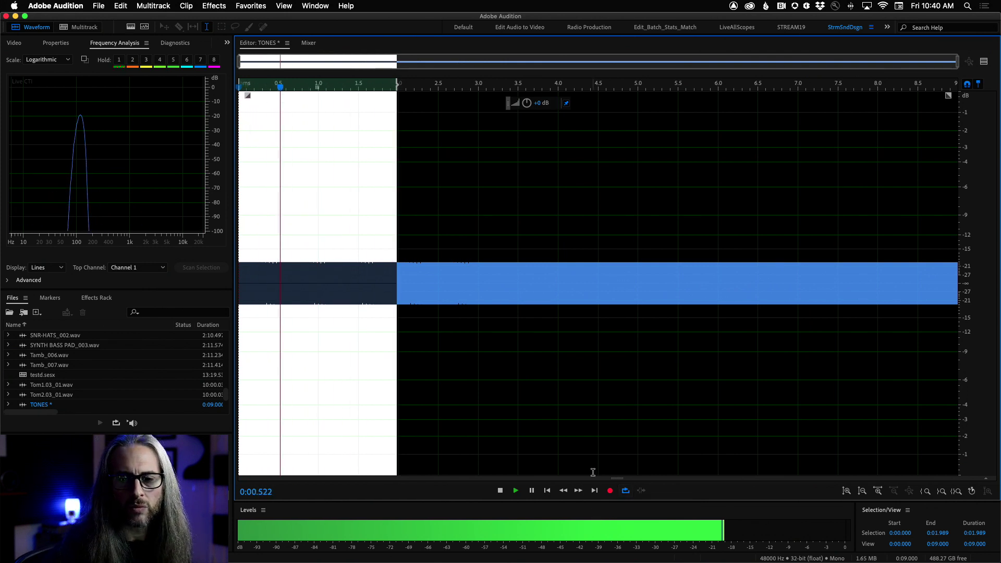
pyautogui.press('space')
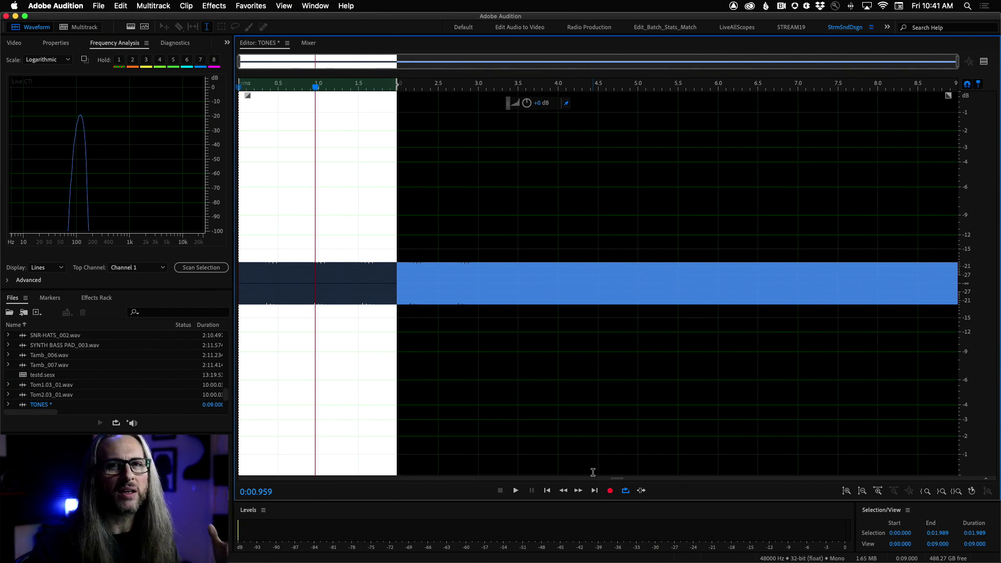
# Step: Select the middle tone from about 0:03.300 to 0:05.113 and play it twice to compare its frequency peak
pyautogui.click(502, 173)
pyautogui.moveTo(507, 178); pyautogui.dragTo(646, 362)
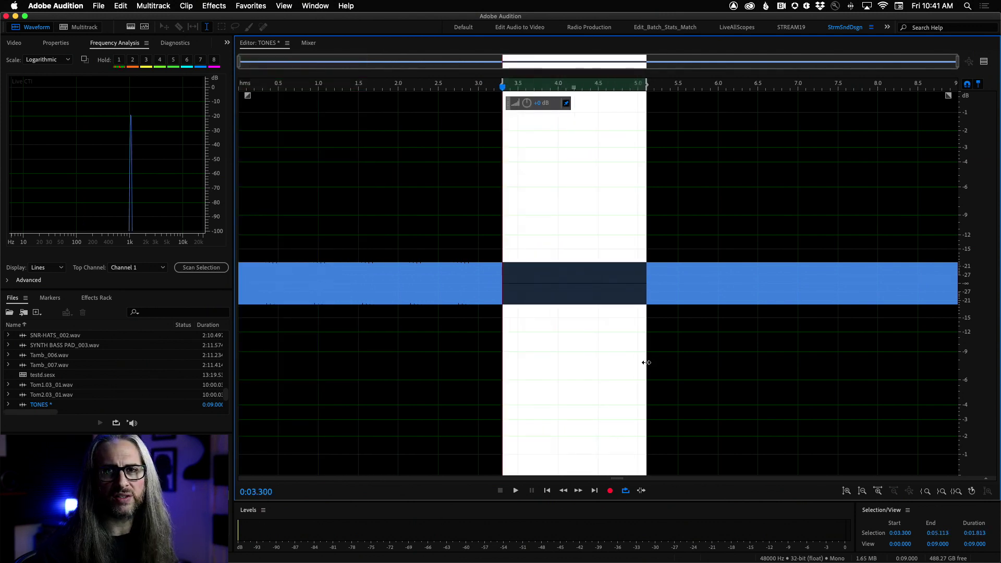
pyautogui.press('space')
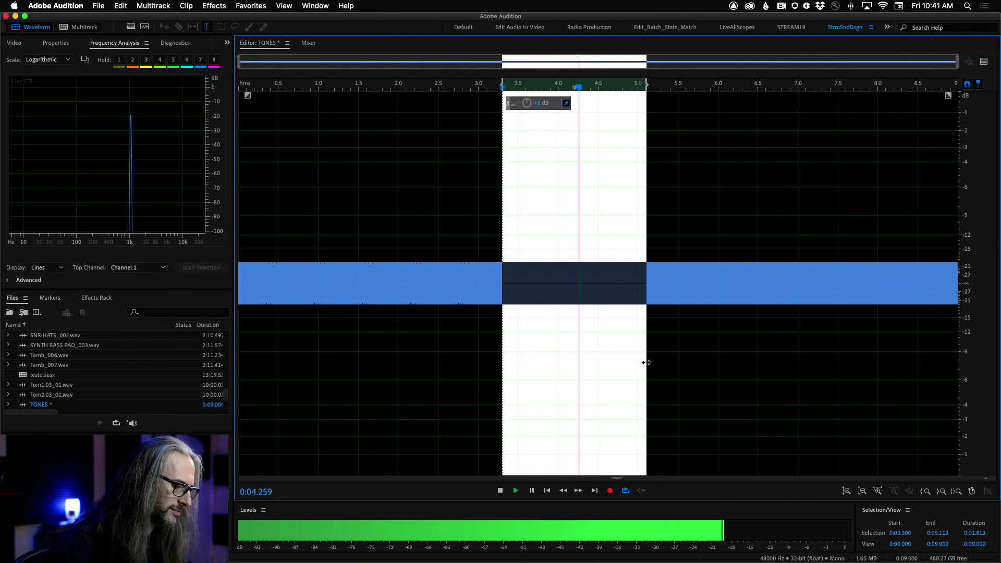
pyautogui.press('space')
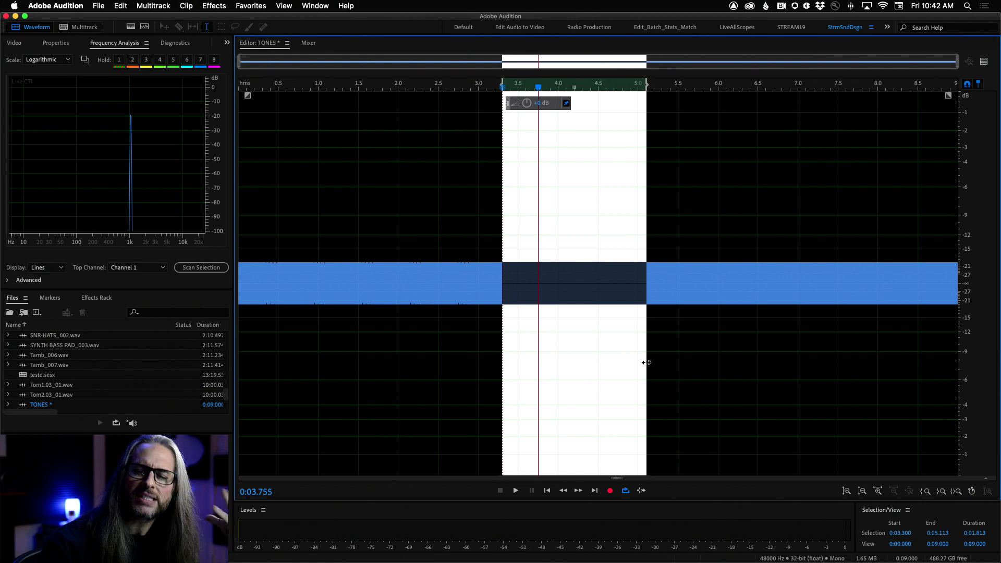
pyautogui.press('space')
pyautogui.press('space')
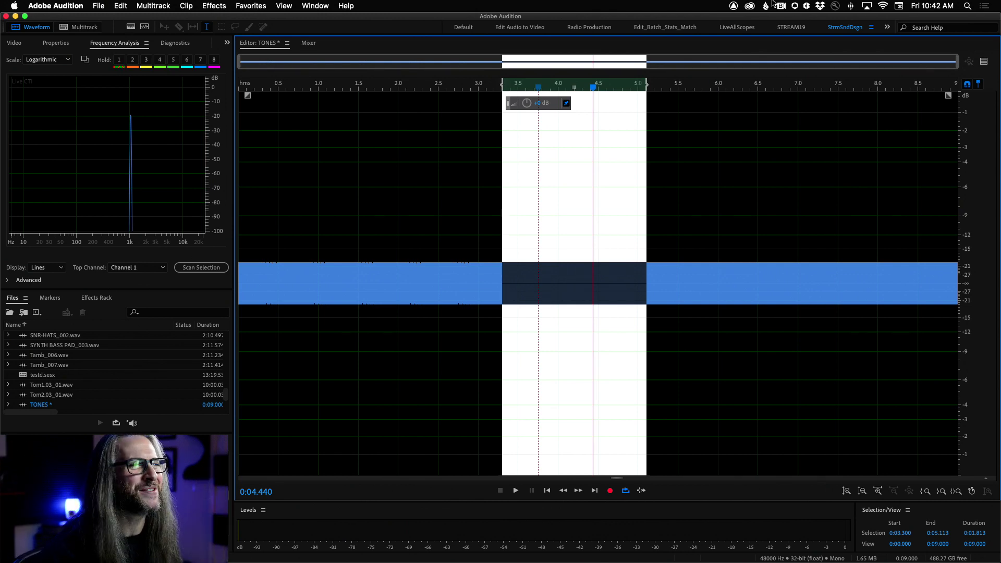
# Step: Select the last tone from about 0:07.506 to the end of the file and audition it
pyautogui.moveTo(838, 157); pyautogui.dragTo(999, 283)
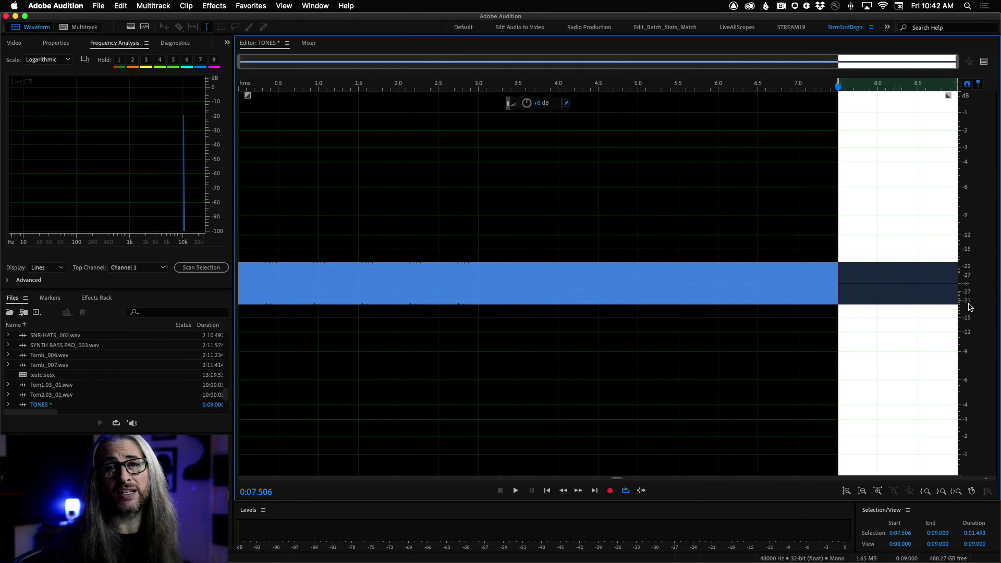
pyautogui.press('space')
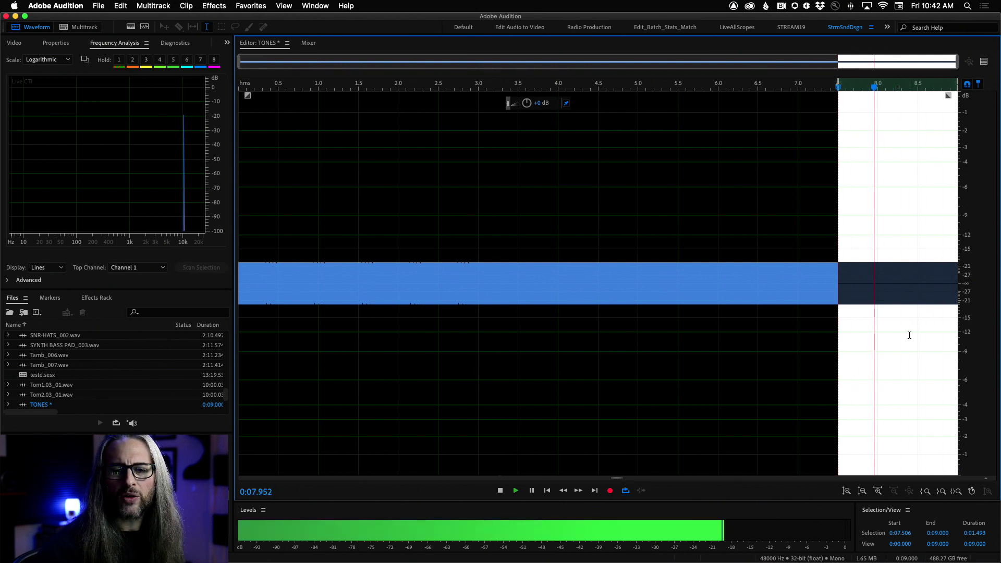
pyautogui.press('space')
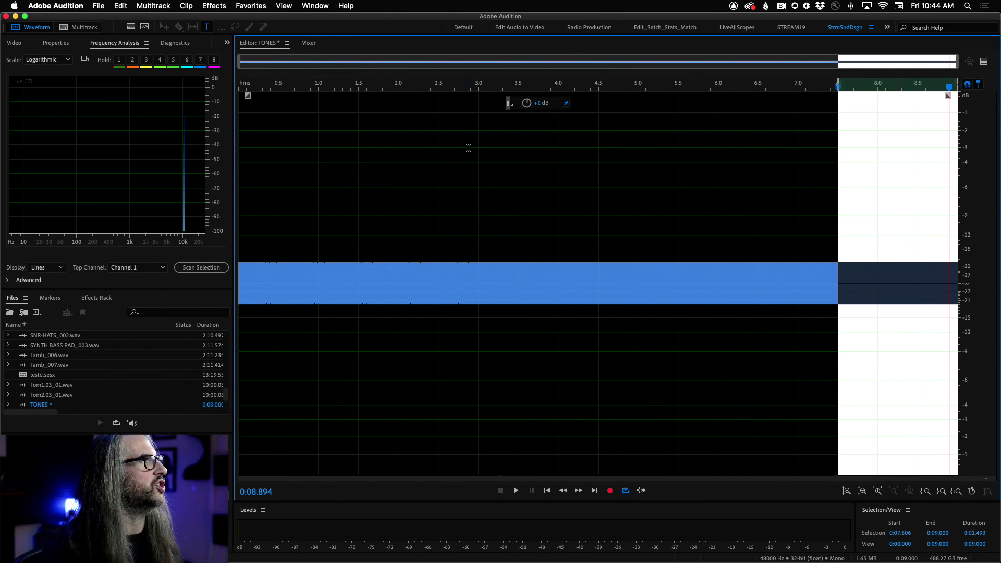
pyautogui.click(463, 167)
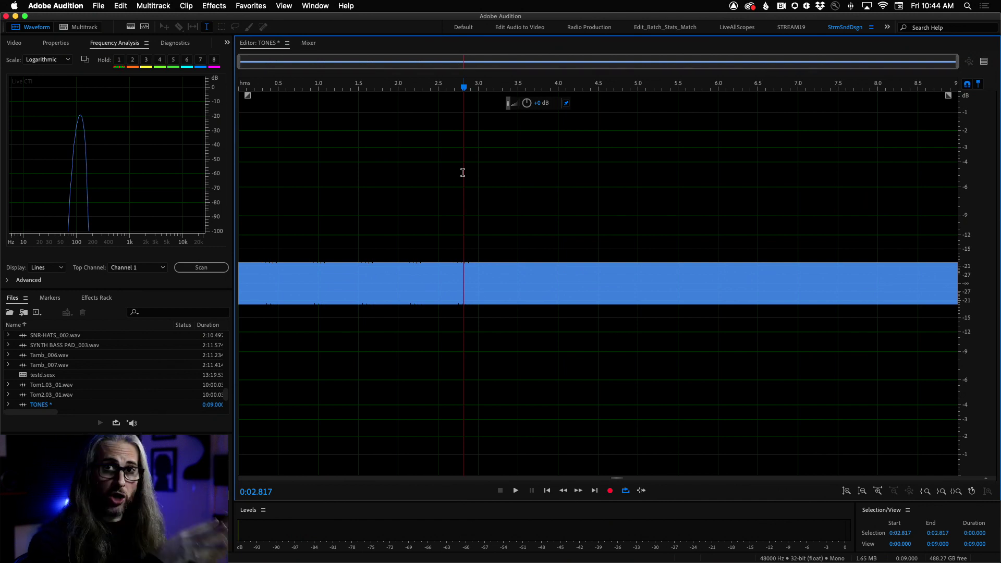
pyautogui.click(214, 5)
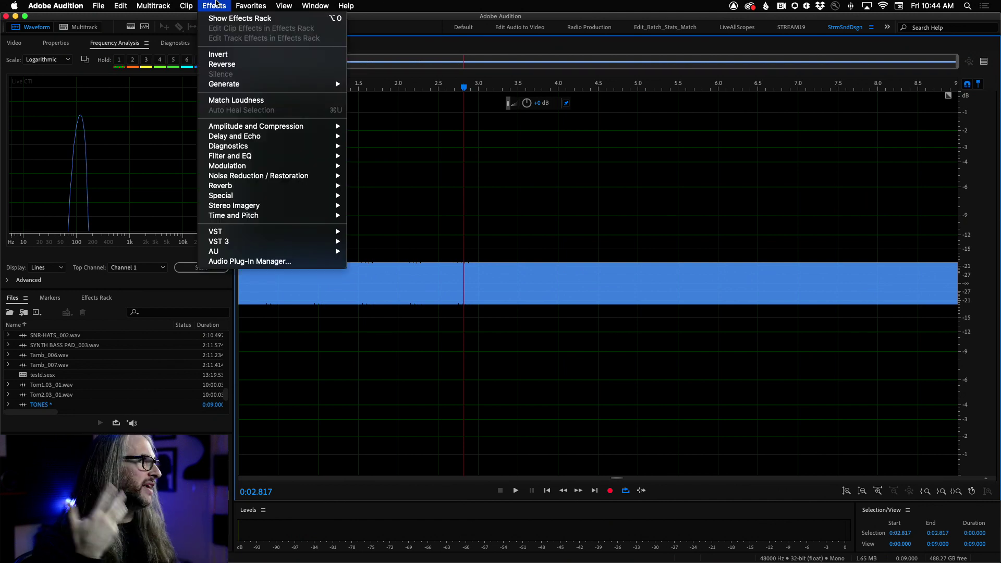
pyautogui.moveTo(249, 85)
pyautogui.click(331, 313)
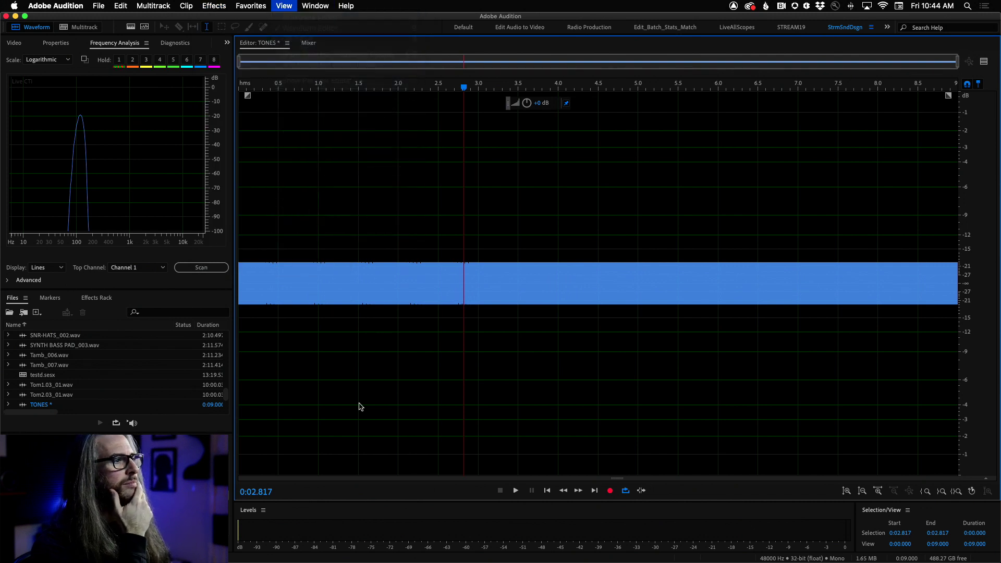
# Step: Place the playhead at the end of the TONES file and open the Generate Tones effect
pyautogui.click(595, 491)
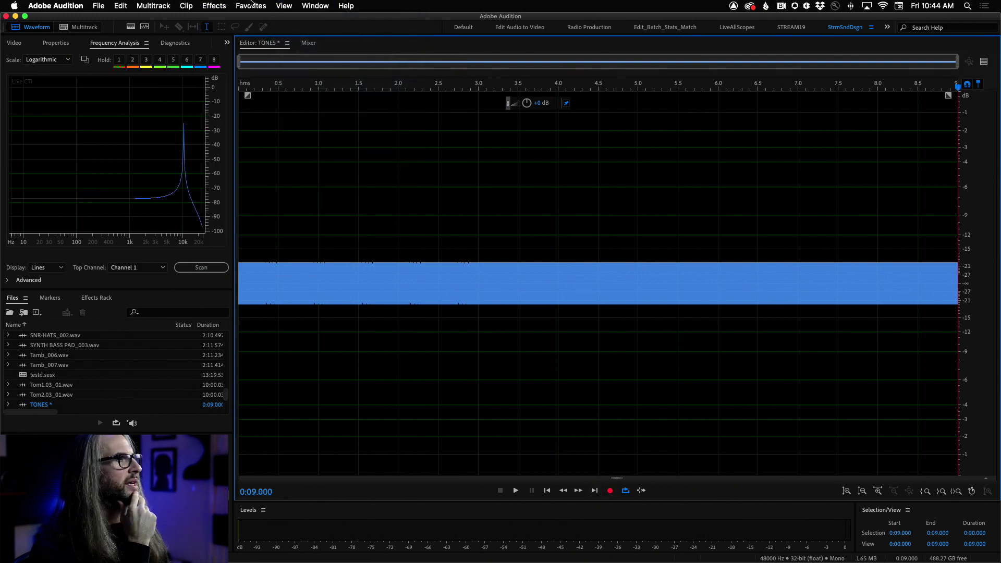
pyautogui.click(213, 5)
pyautogui.moveTo(268, 85)
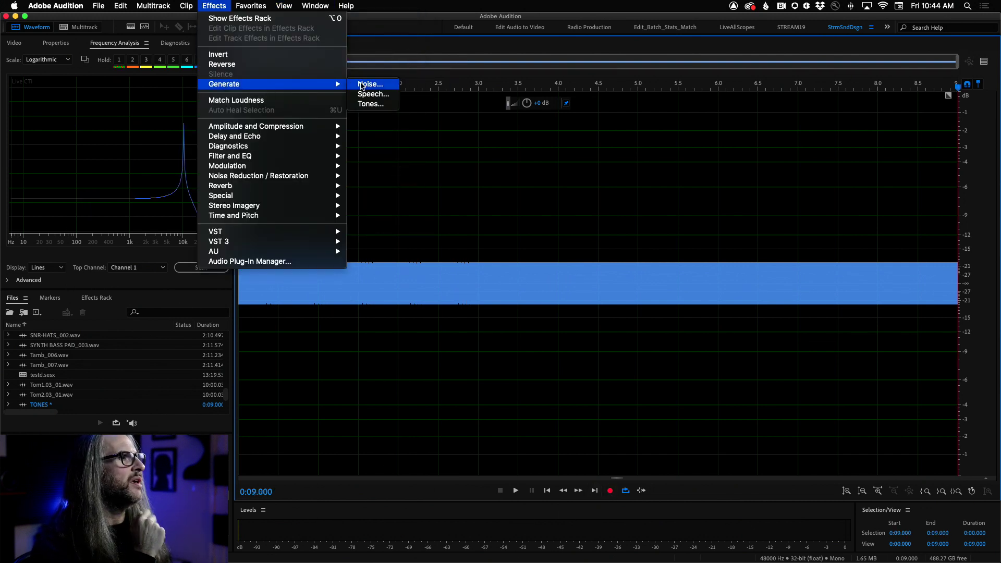
pyautogui.click(383, 104)
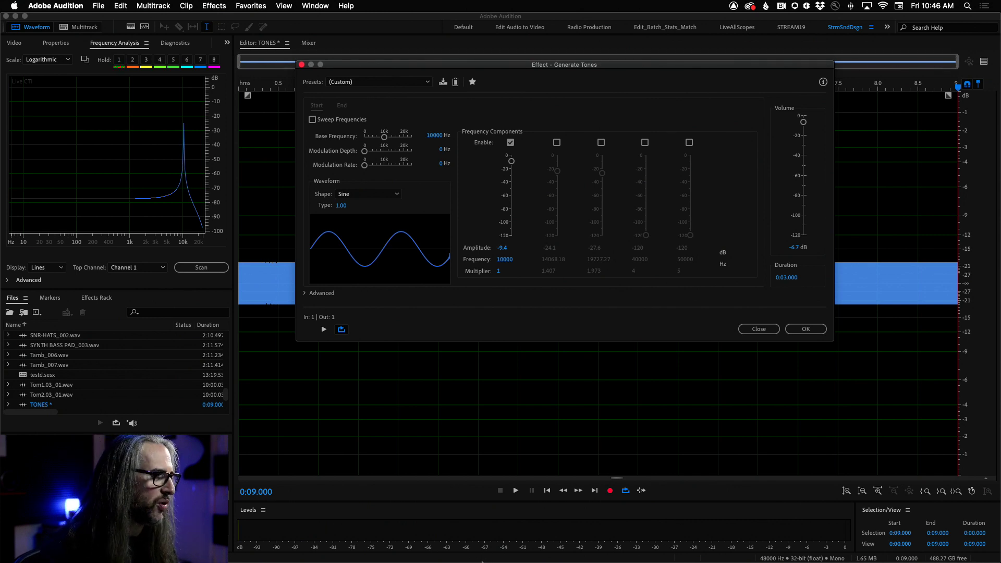
# Step: Switch to the voice-over audio techniques PDF in Preview and move its window to the middle of the screen
pyautogui.press('super+Tab')
pyautogui.press('super+Tab')
pyautogui.press('super+Tab')
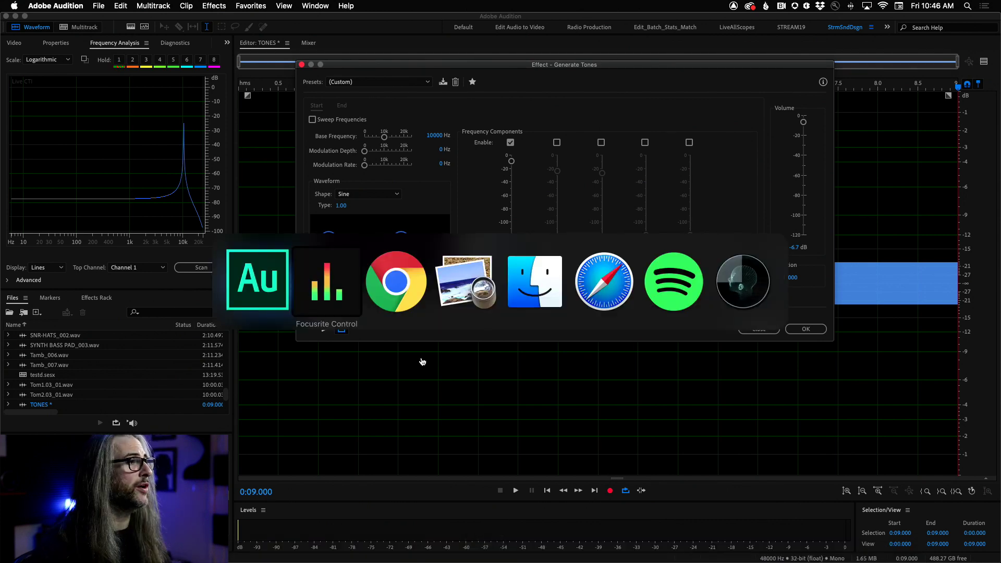
pyautogui.scroll(-10, 127, 281)
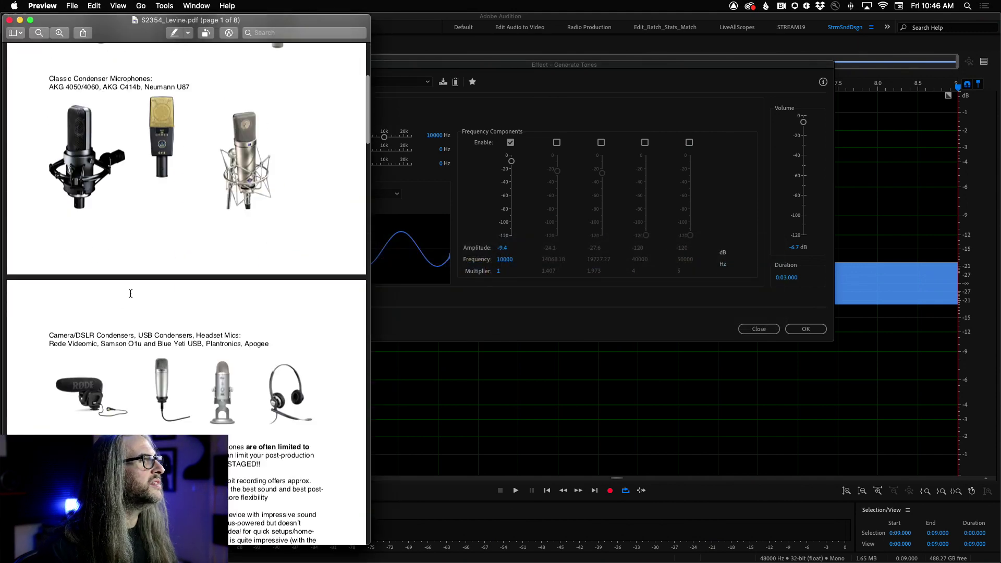
pyautogui.moveTo(122, 20); pyautogui.dragTo(445, 4)
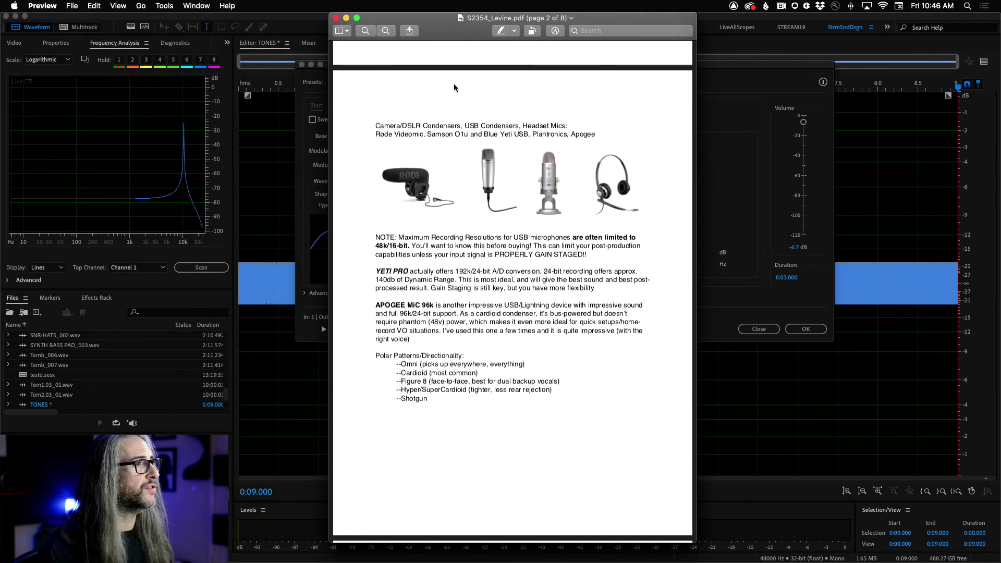
# Step: Skim the PDF from the microphone pages through to the "Key Frequencies to Remember" section on page 8
pyautogui.scroll(-10, 492, 396)
pyautogui.scroll(-15, 492, 395)
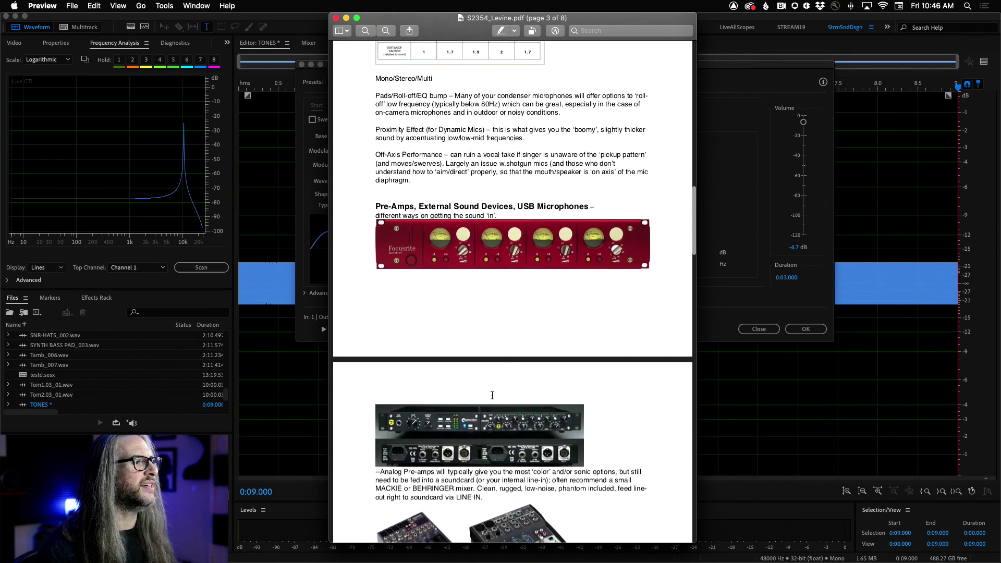
pyautogui.scroll(-15, 492, 396)
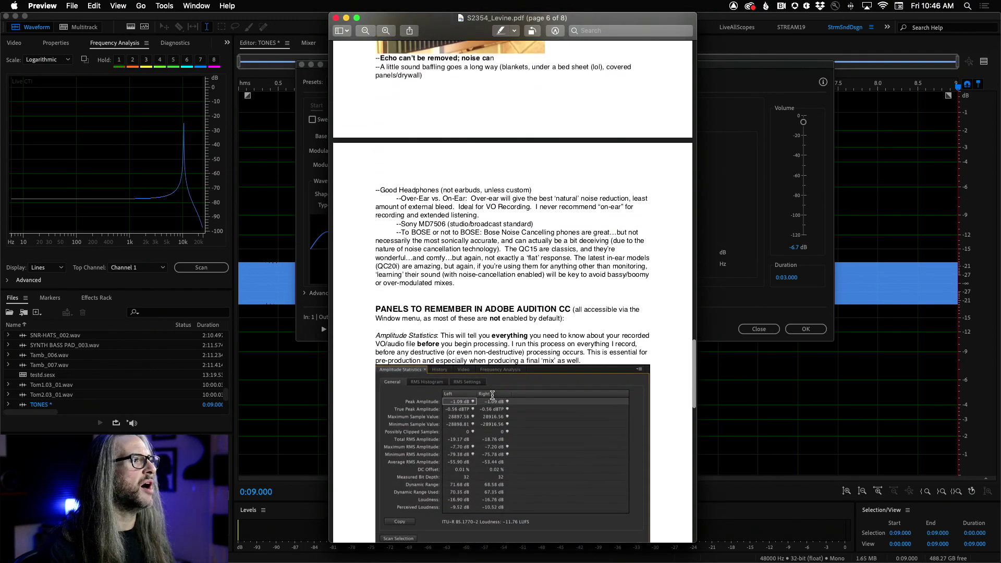
pyautogui.scroll(-5, 492, 395)
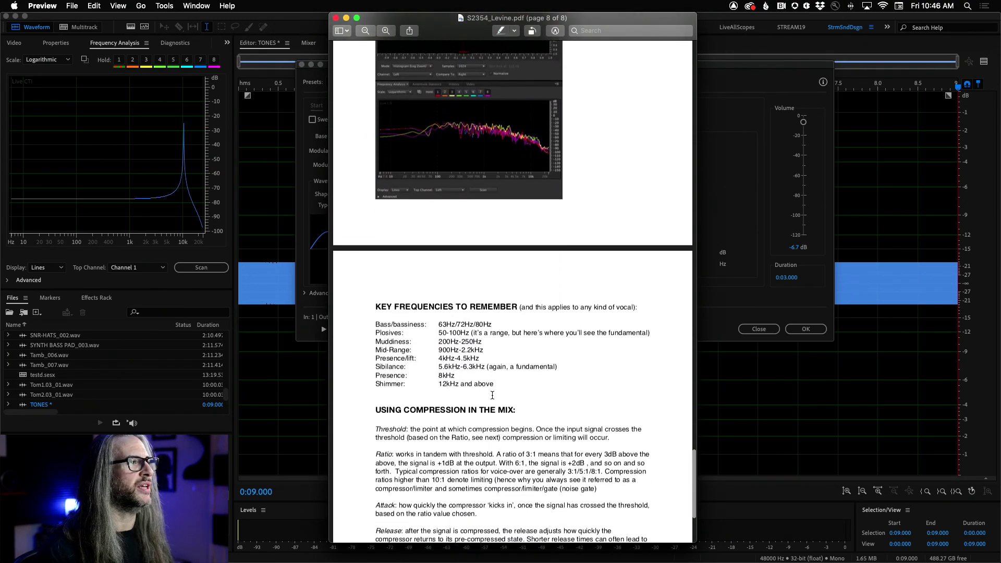
# Step: Return to the PDF's first page and review the microphone types and polar patterns on pages 1 and 2
pyautogui.scroll(20, 492, 395)
pyautogui.scroll(10, 492, 395)
pyautogui.scroll(-5, 492, 396)
pyautogui.scroll(5, 492, 396)
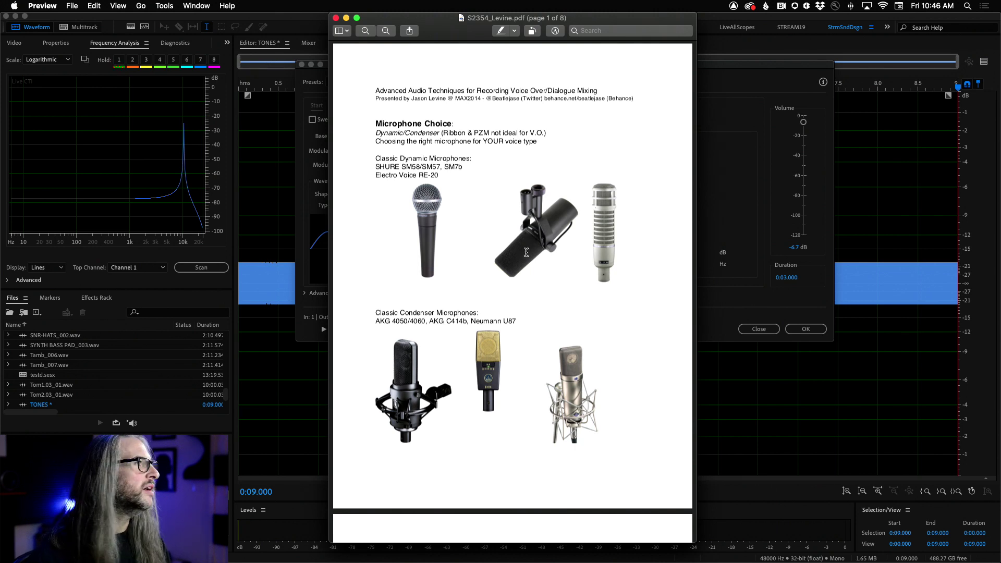
pyautogui.scroll(-5, 527, 252)
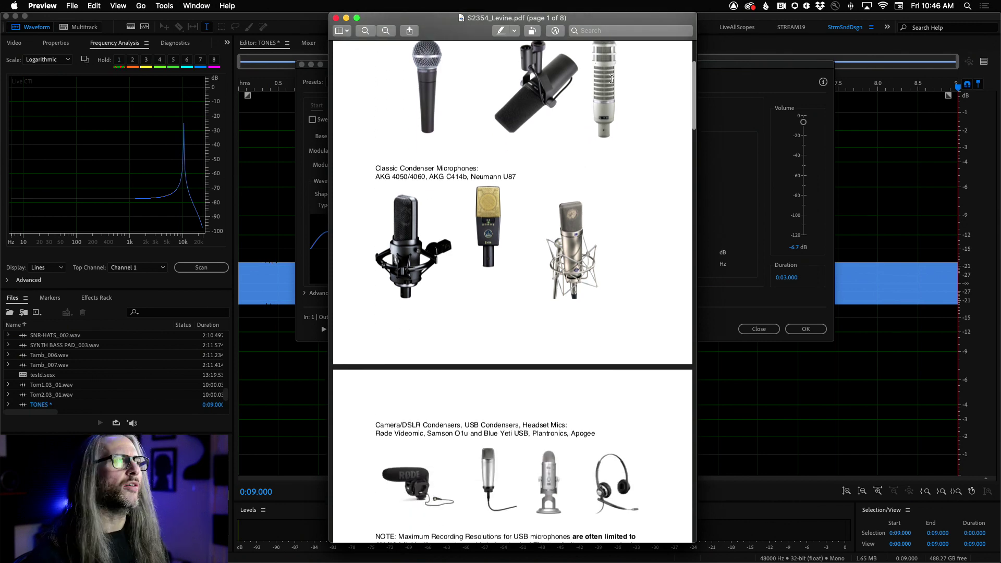
pyautogui.scroll(-9, 536, 327)
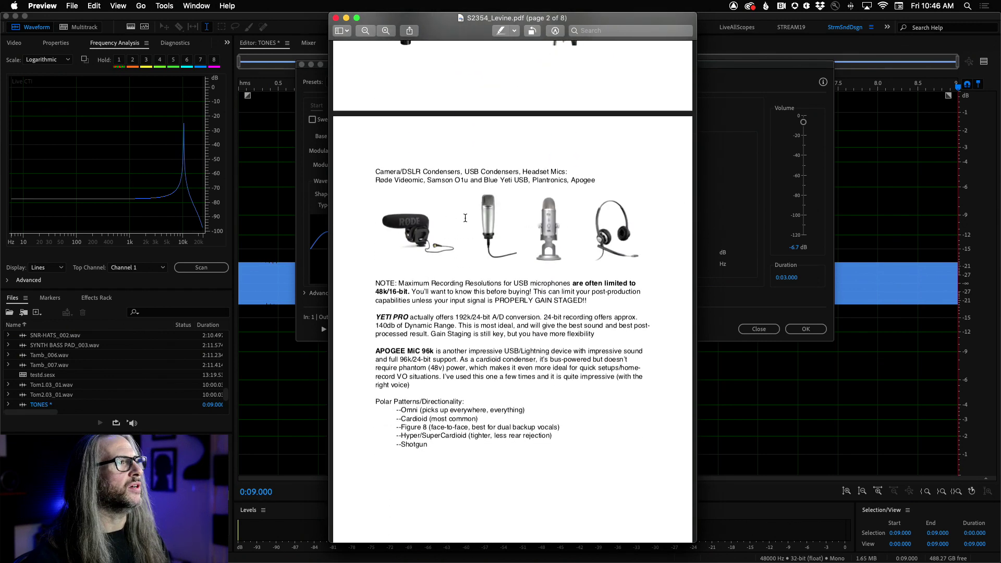
# Step: Review the PDF from the polar pattern comparison on page 3, through pre-amps and recording environment, to the key frequencies on page 8
pyautogui.scroll(-12, 481, 357)
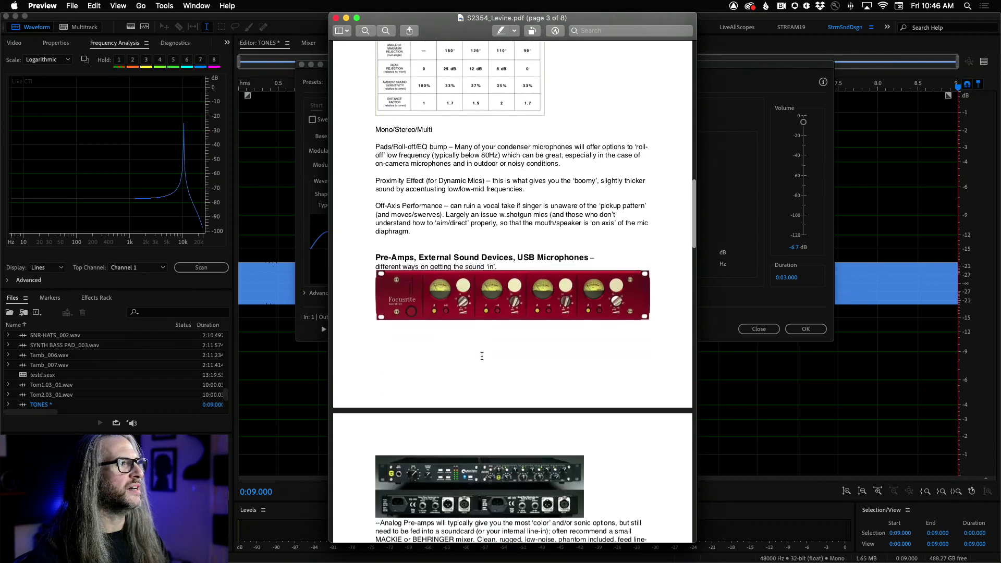
pyautogui.scroll(-8, 482, 357)
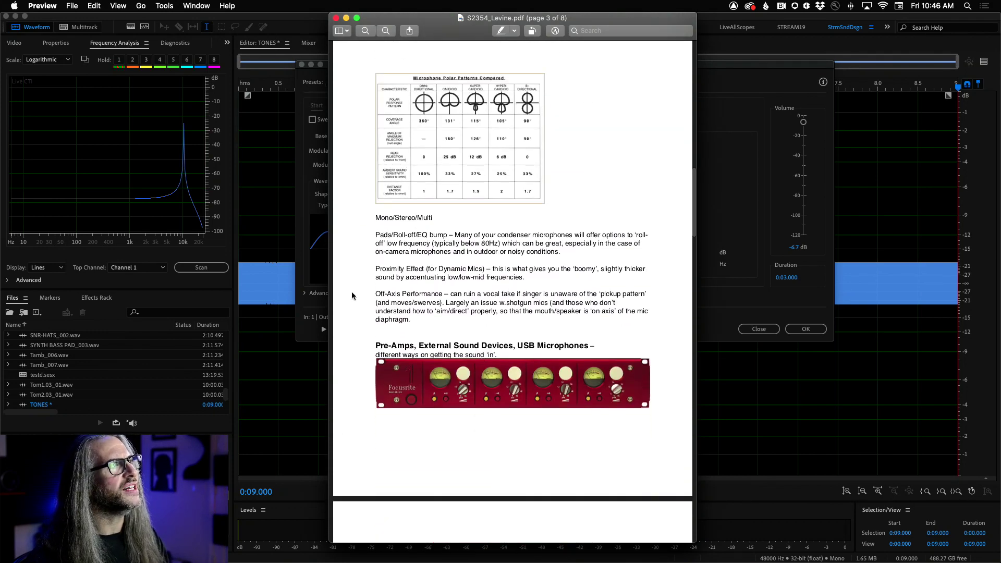
pyautogui.scroll(-12, 446, 345)
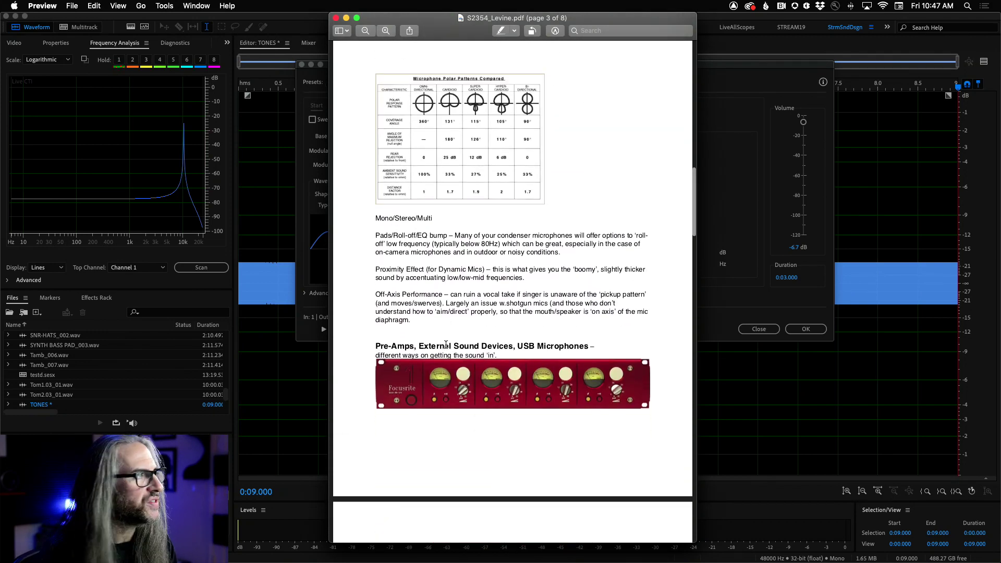
pyautogui.scroll(-1, 446, 345)
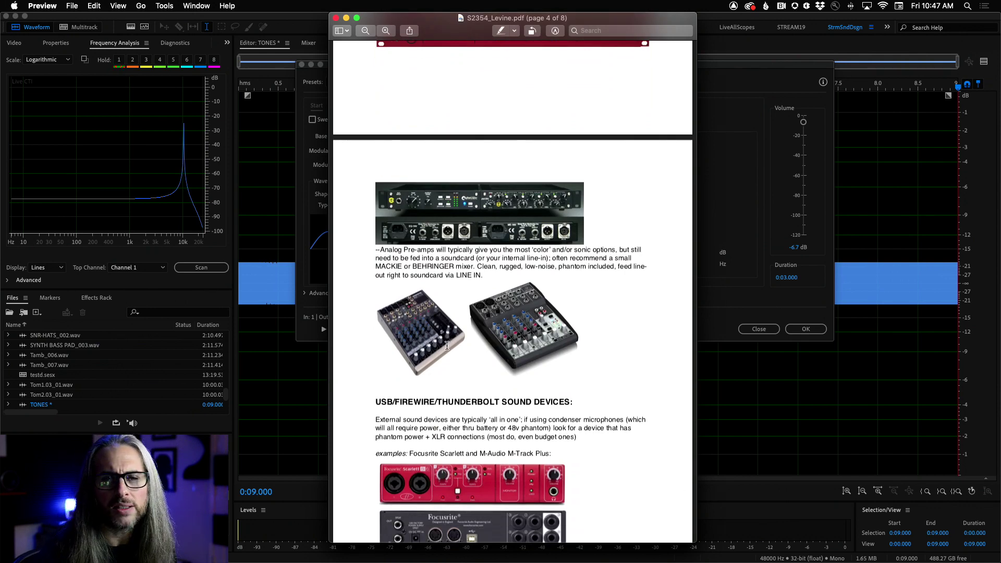
pyautogui.scroll(-20, 443, 361)
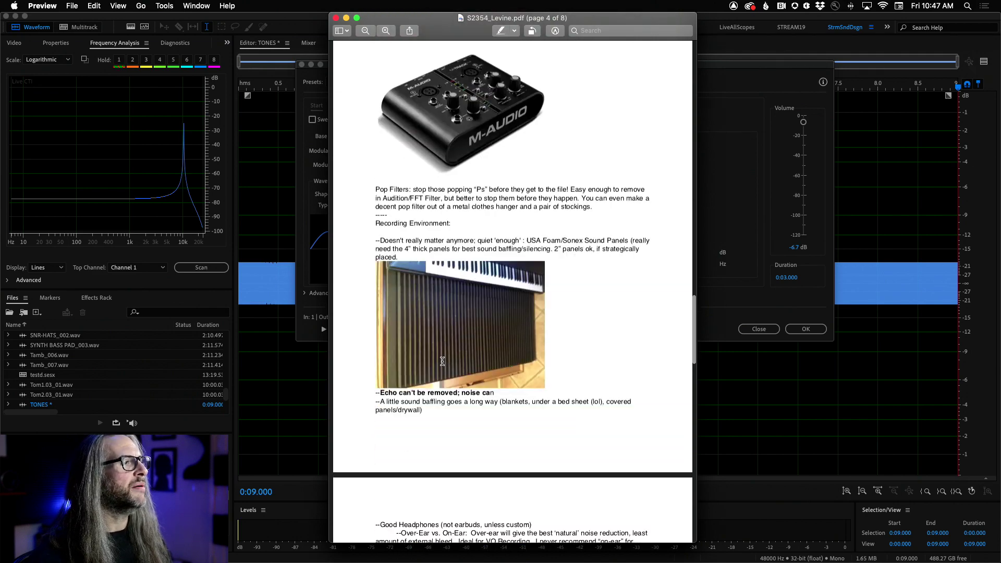
pyautogui.scroll(-10, 443, 361)
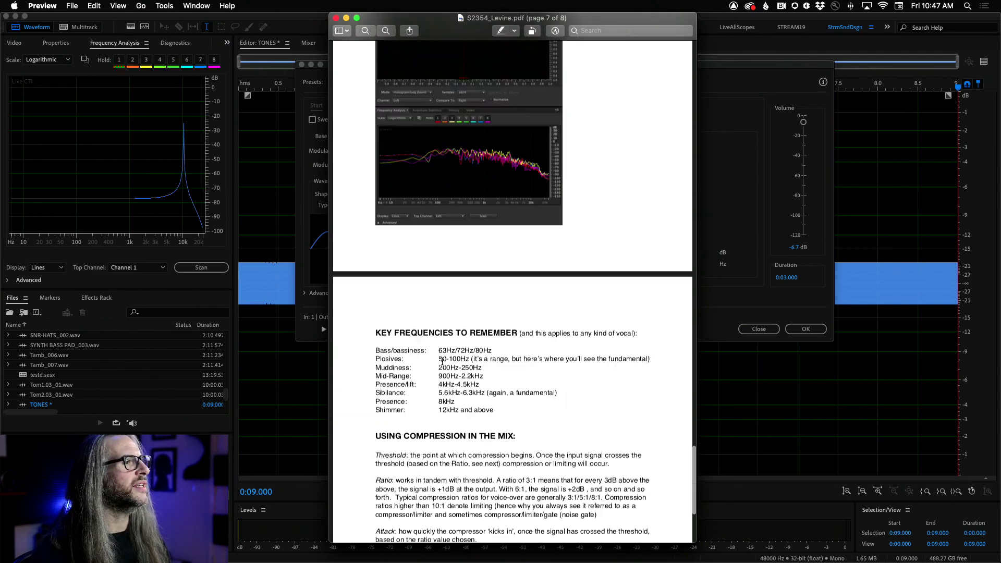
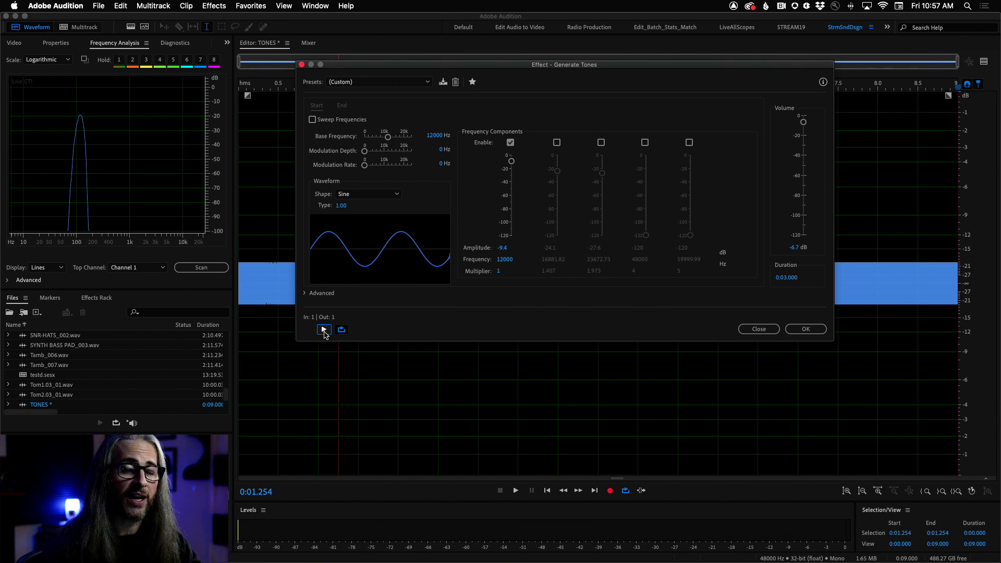
# Step: Switch to Preview to recheck the PDF's key frequencies, and return to Audition to close the Generate Tones effect without applying it
pyautogui.press('super+Tab')
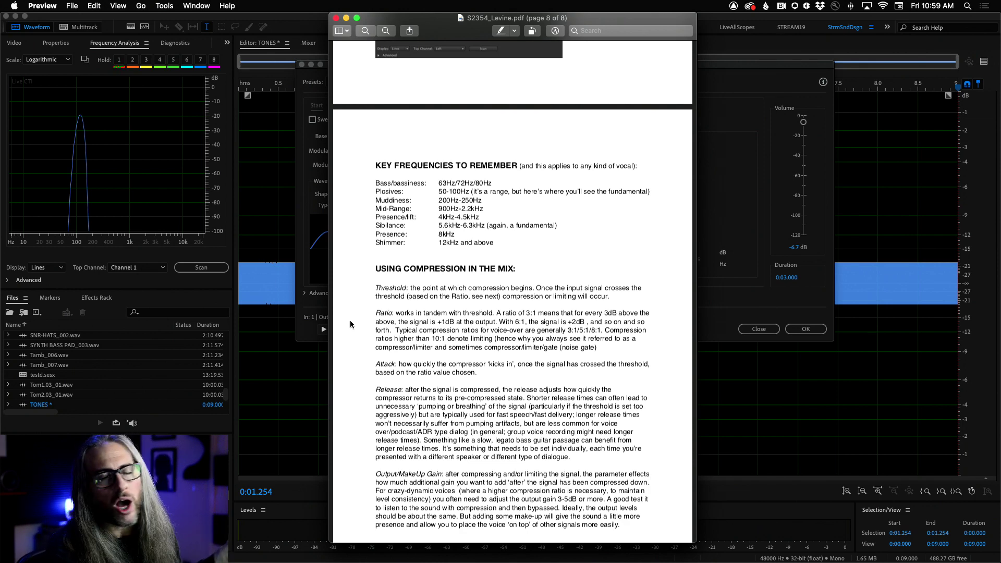
pyautogui.click(273, 373)
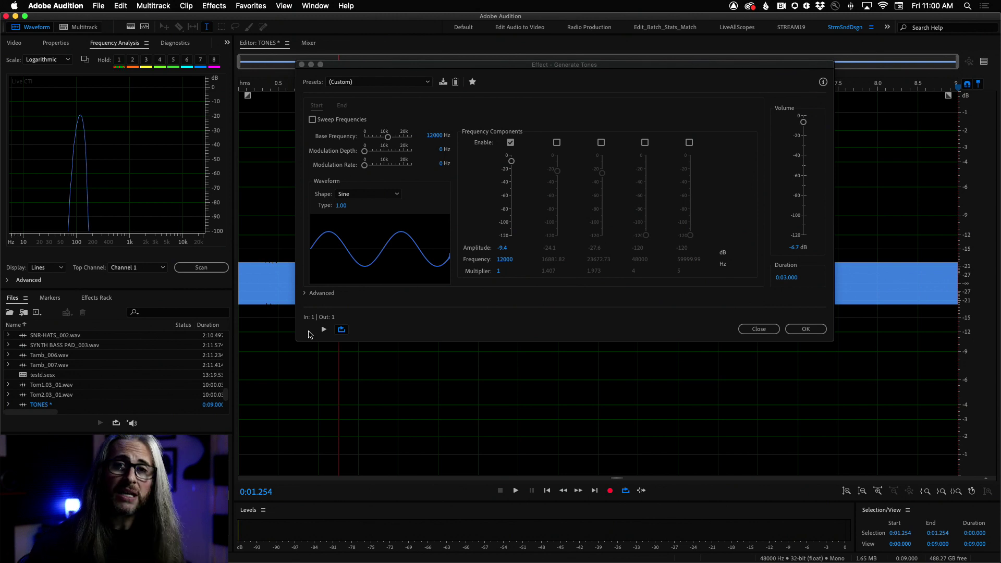
pyautogui.click(759, 330)
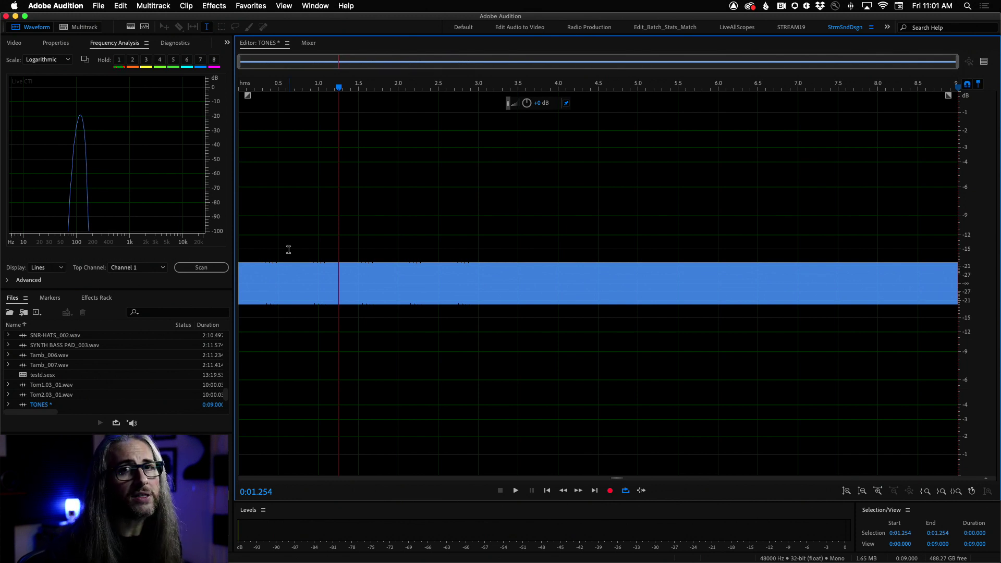
# Step: Select the TONES audio from about 0:03.365 to 0:05.634 to view its spectrum, and switch to the testd.sesx multitrack session
pyautogui.moveTo(507, 249); pyautogui.dragTo(689, 351)
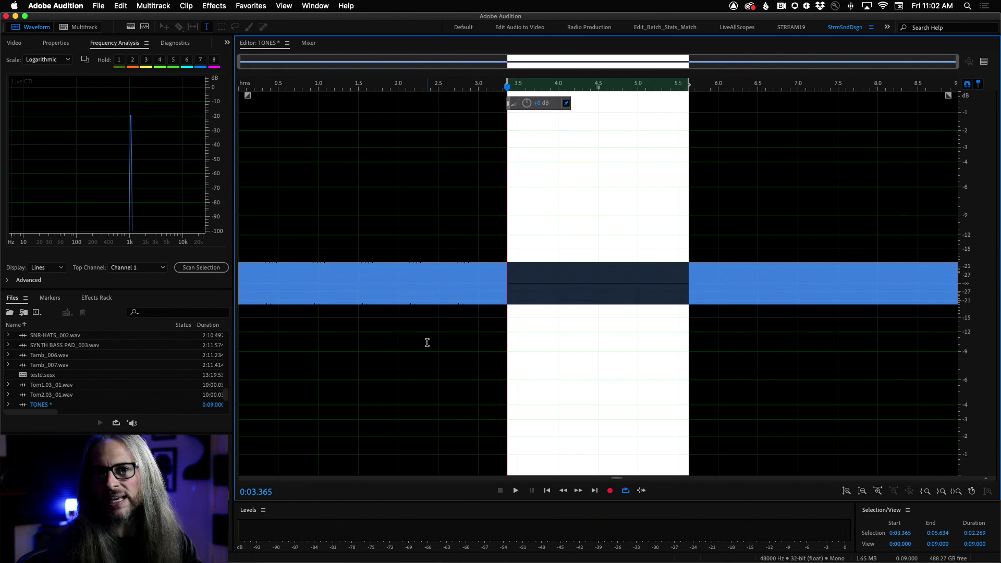
pyautogui.click(93, 28)
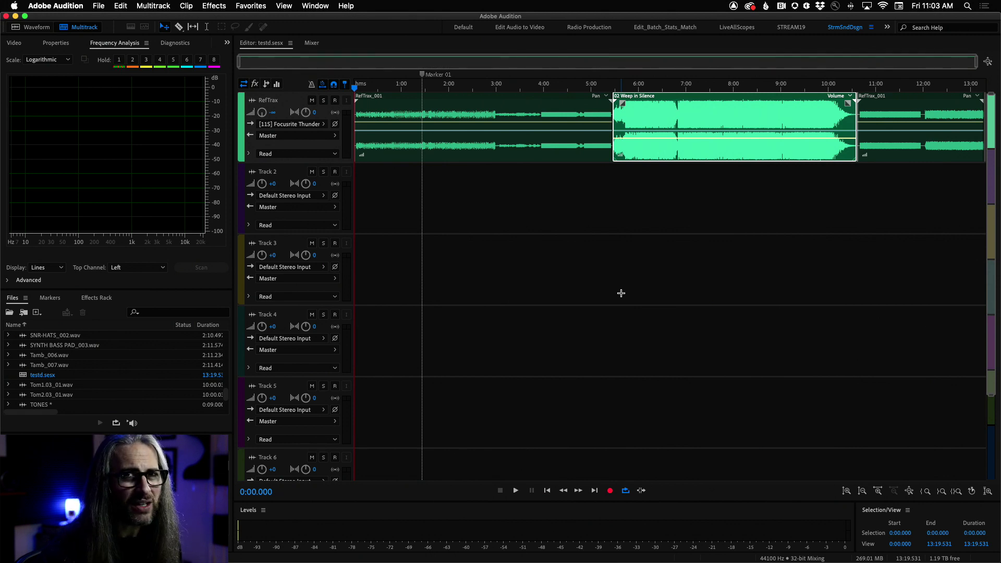
# Step: Switch to Spotify to view the Reference Tracks playlist, and return to Audition
pyautogui.moveTo(350, 559)
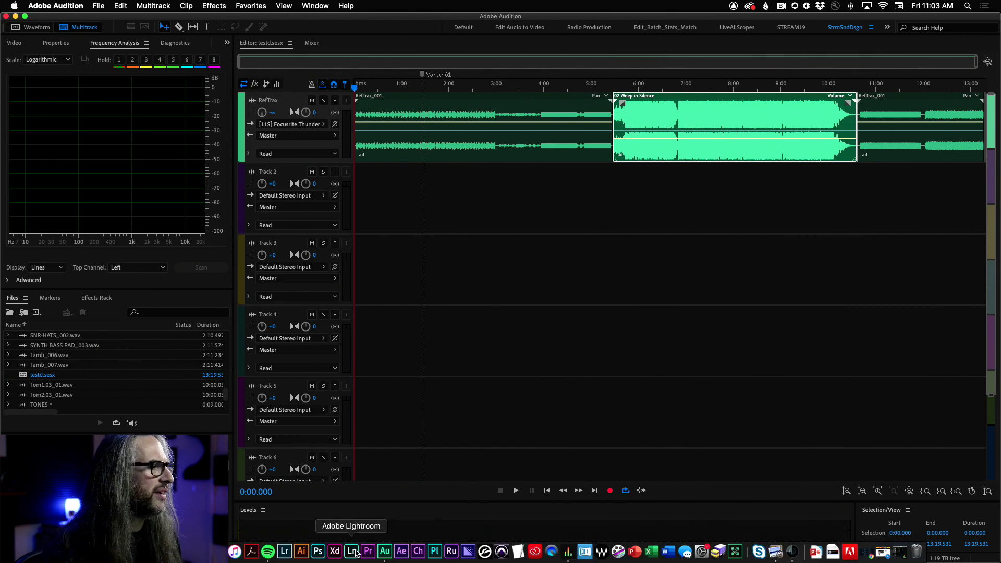
pyautogui.click(267, 557)
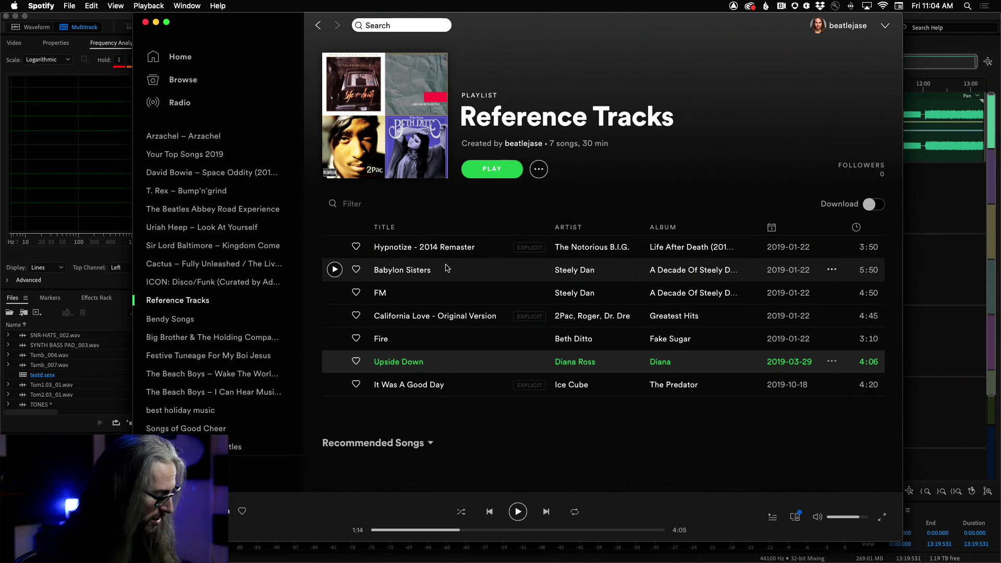
pyautogui.press('super+Tab')
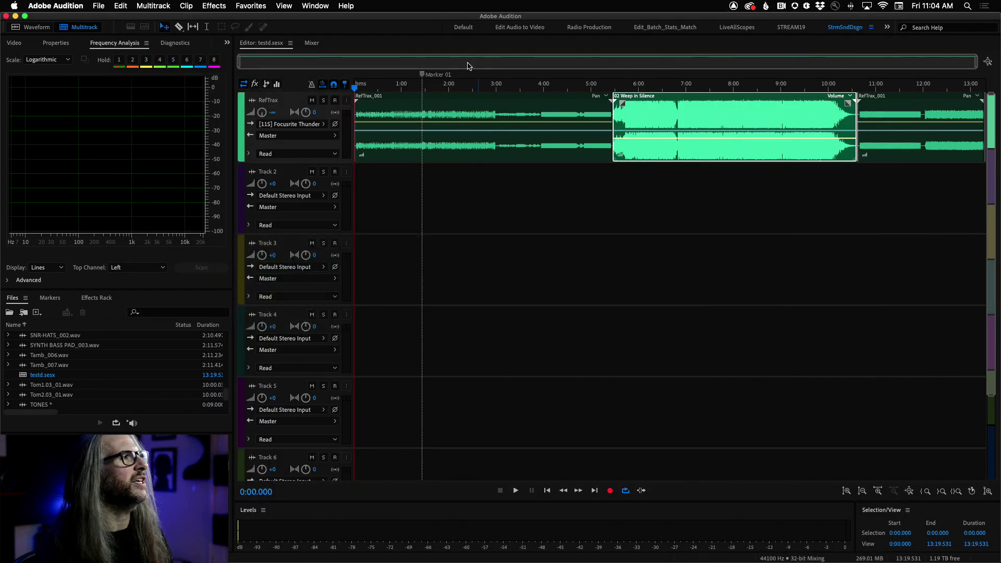
# Step: Set the RefTrax track volume to 0 dB and play the session briefly from 0:42.879
pyautogui.moveTo(386, 90); pyautogui.dragTo(389, 90)
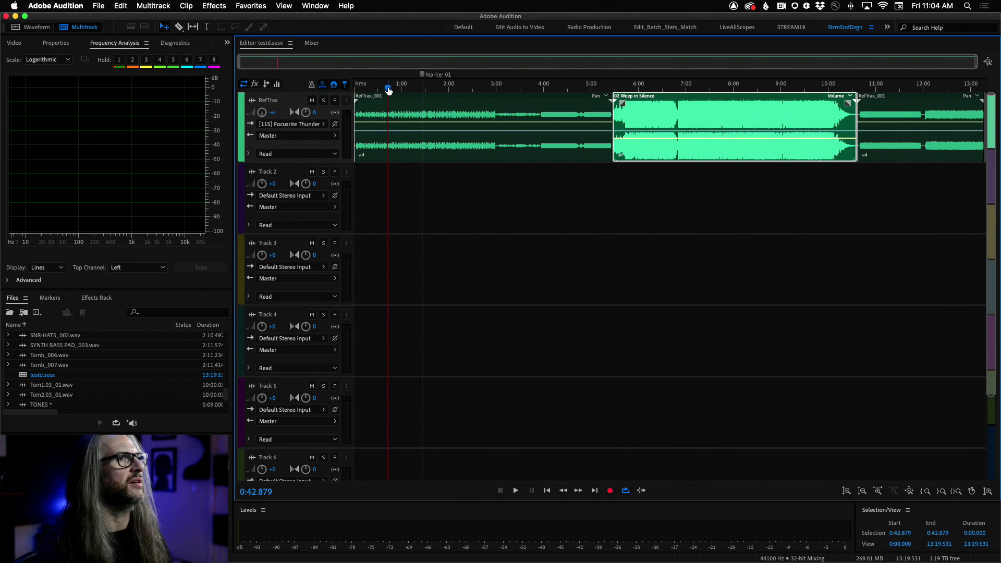
pyautogui.moveTo(271, 114); pyautogui.dragTo(253, 42)
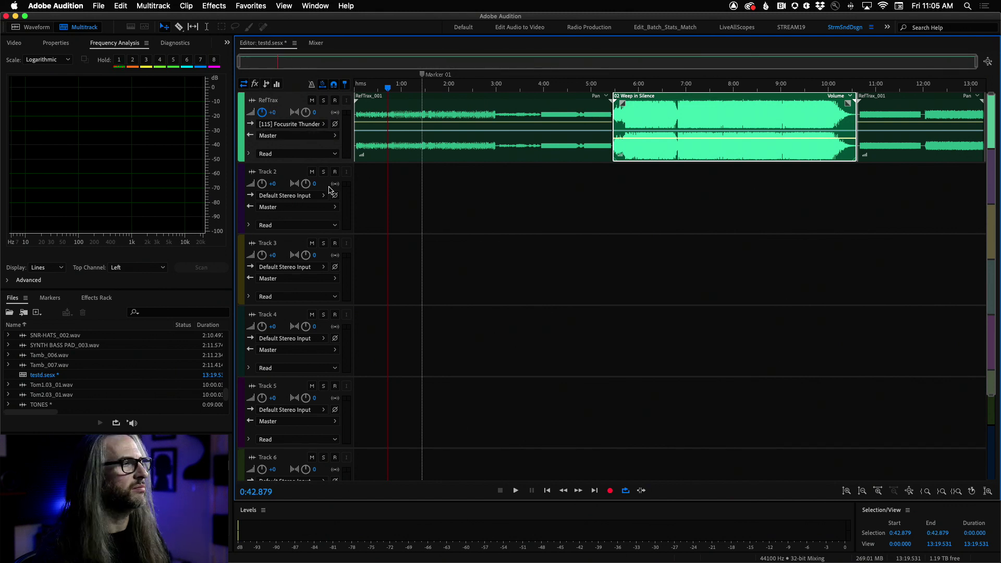
pyautogui.press('space')
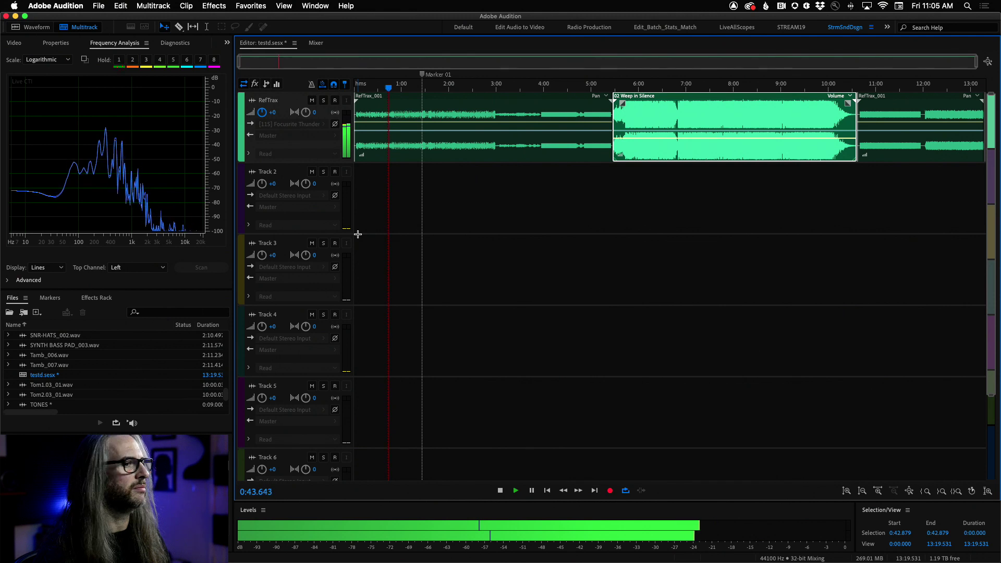
pyautogui.press('space')
# Step: Raise the RefTrax track volume to +5.4 dB and play the session from 0:46.837 to about 0:53
pyautogui.moveTo(263, 113); pyautogui.dragTo(265, 90)
pyautogui.moveTo(389, 87); pyautogui.dragTo(392, 89)
pyautogui.press('space')
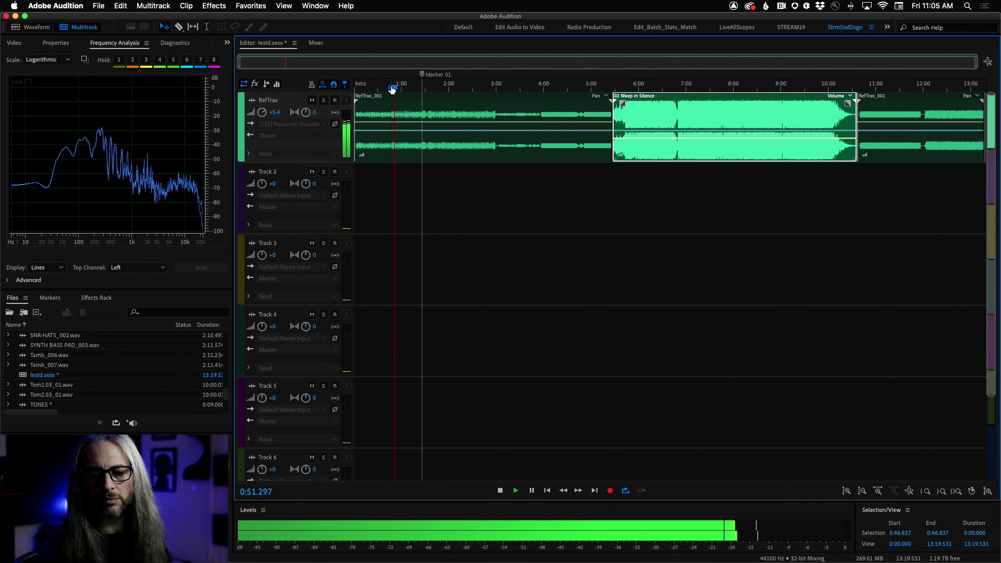
pyautogui.press('space')
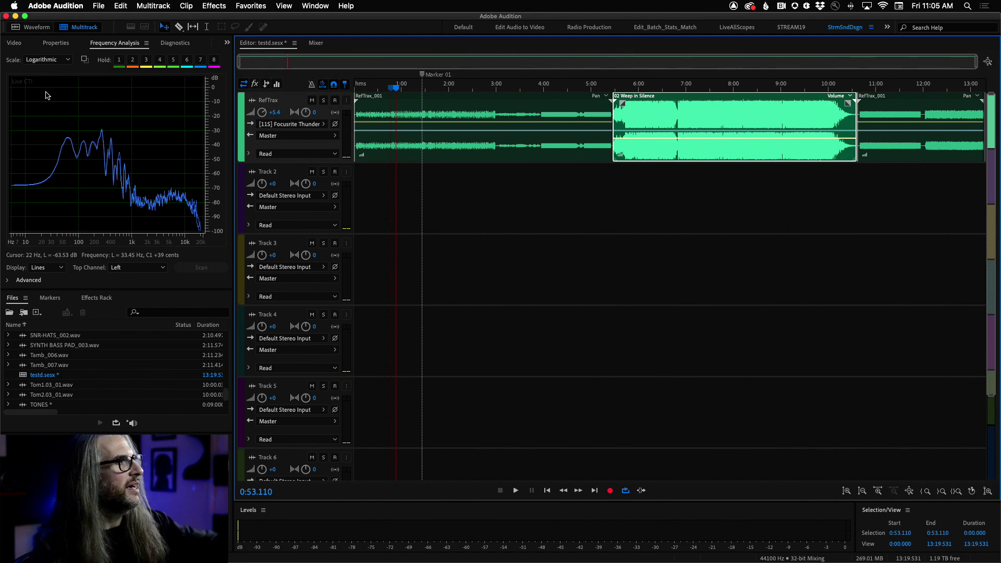
# Step: Maximize the Frequency Analysis panel to examine the reference track's spectrum, and restore the panel layout
pyautogui.press('`')
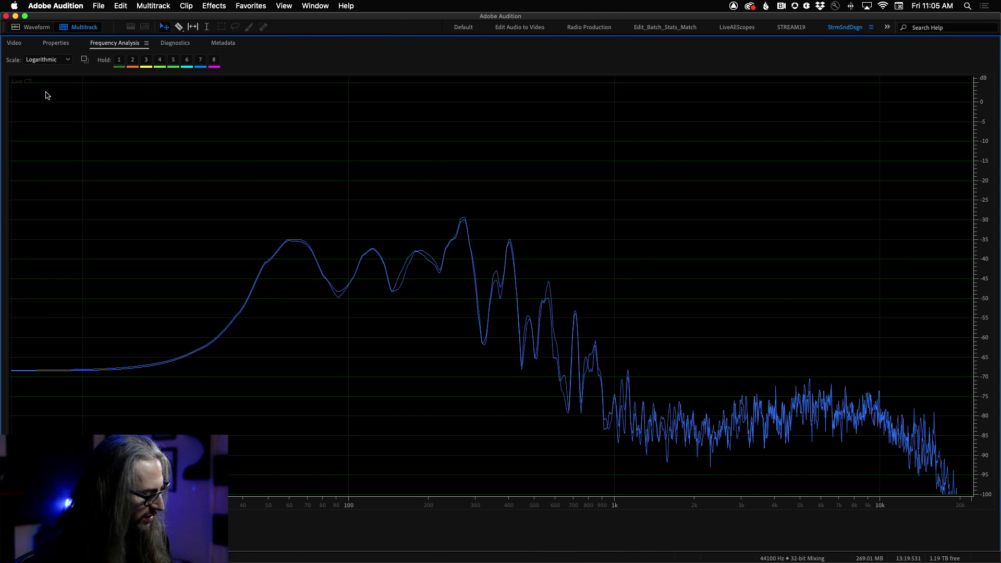
pyautogui.press('`')
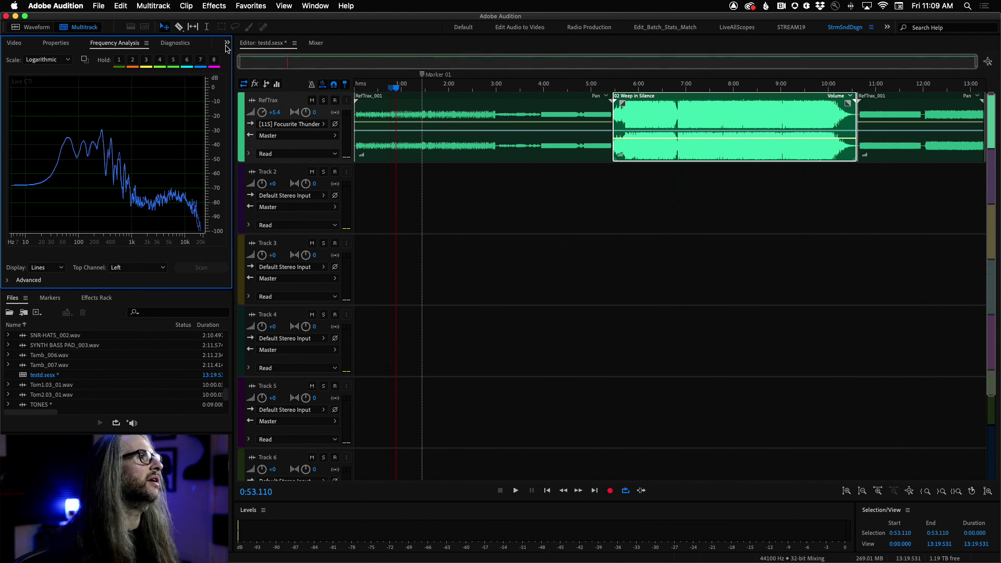
# Step: Open the FTQ_04c3_Remix02-Dec24.sesx session and check its tracks in the Mixer before returning to the Editor
pyautogui.click(295, 43)
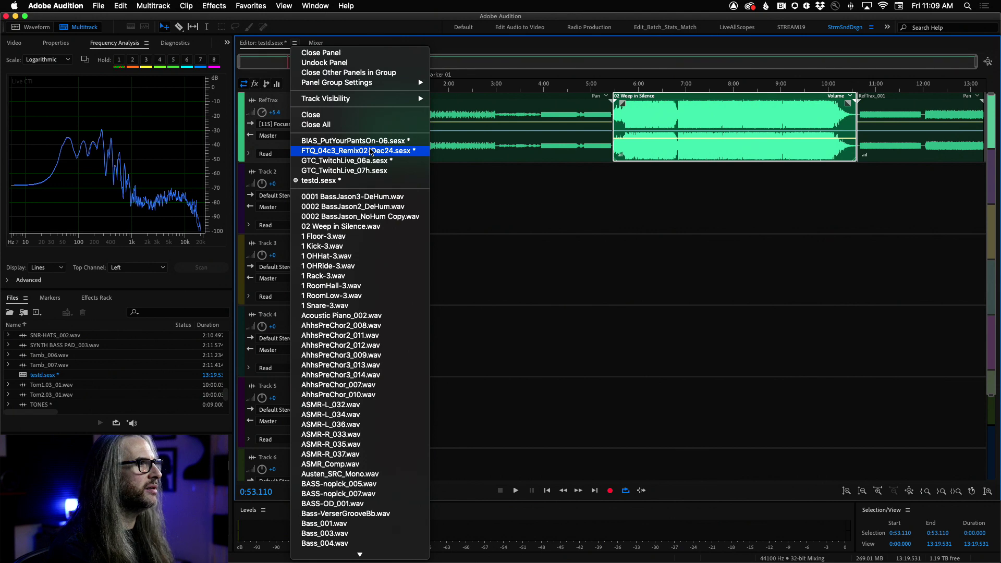
pyautogui.click(371, 152)
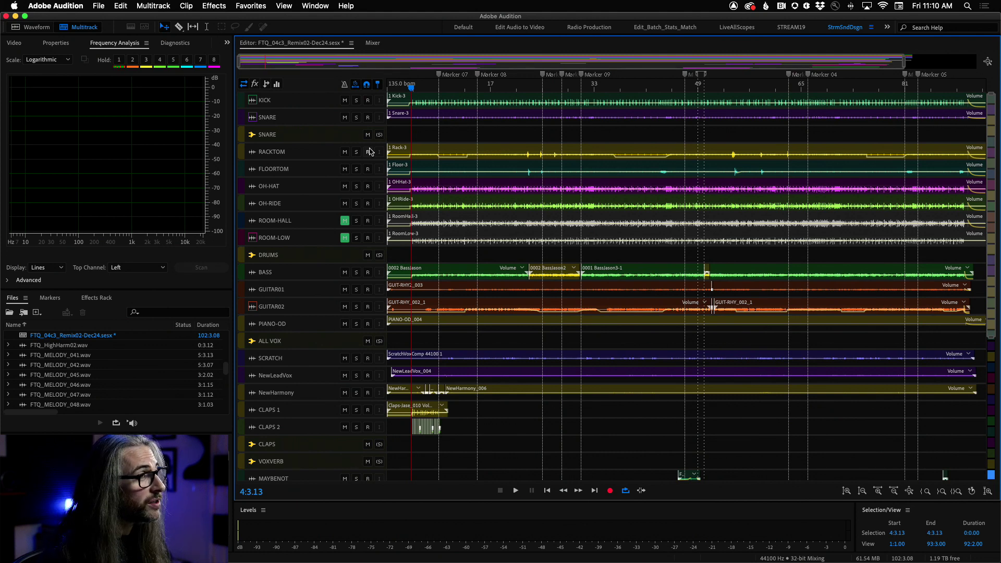
pyautogui.click(374, 44)
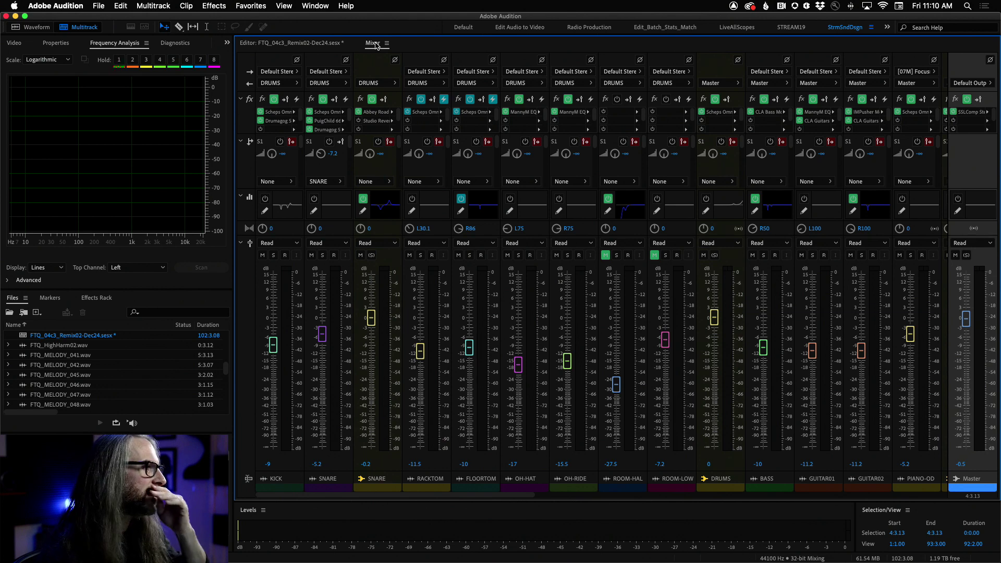
pyautogui.click(277, 44)
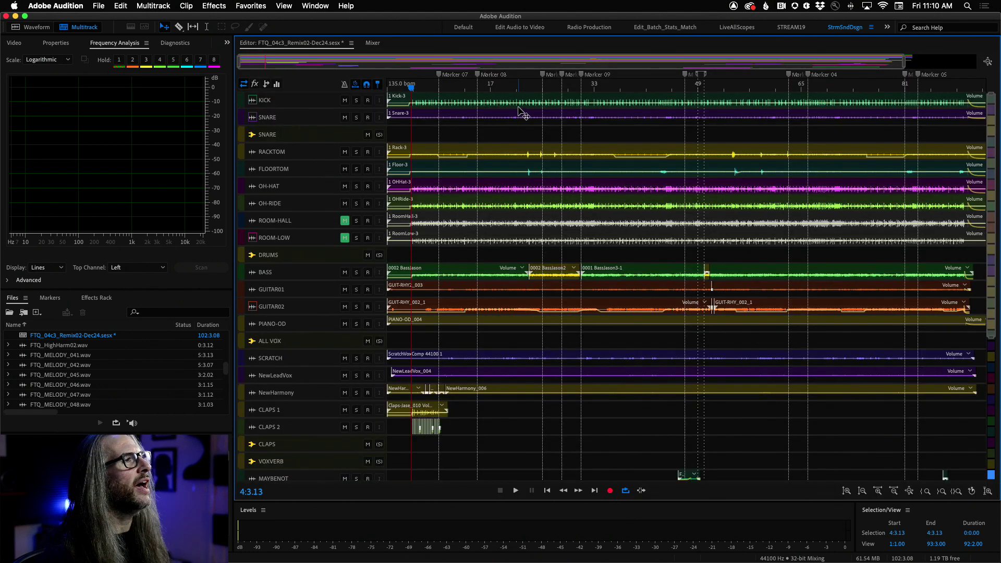
# Step: Move the playhead to 24:4.10 and solo the DRUMS bus in the Mixer
pyautogui.click(543, 88)
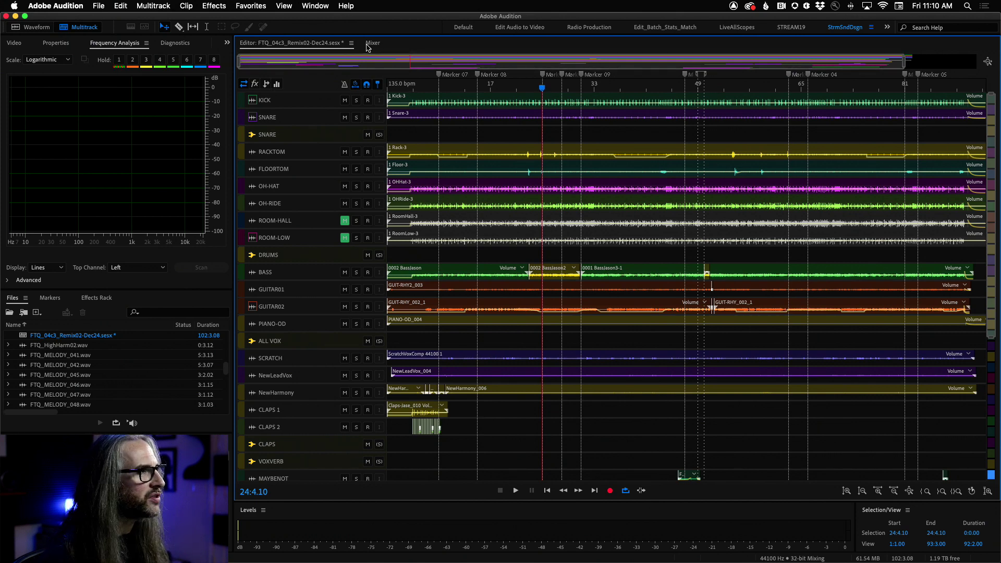
pyautogui.click(371, 44)
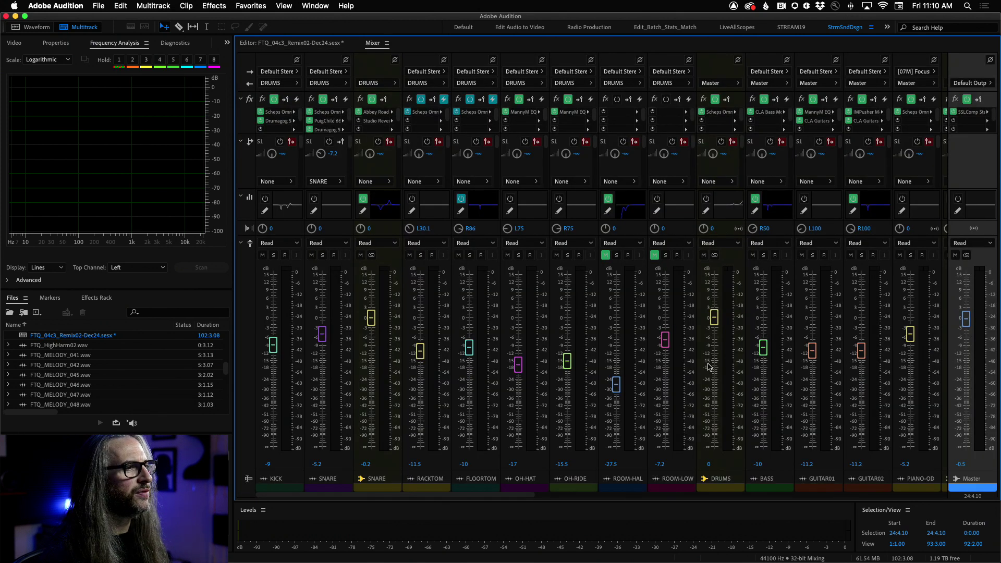
pyautogui.click(714, 255)
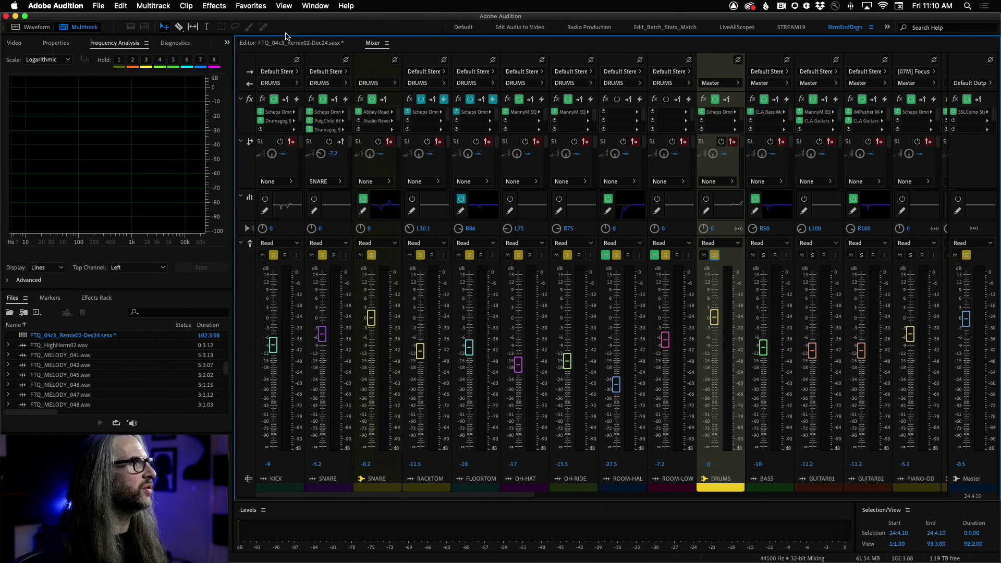
pyautogui.click(299, 44)
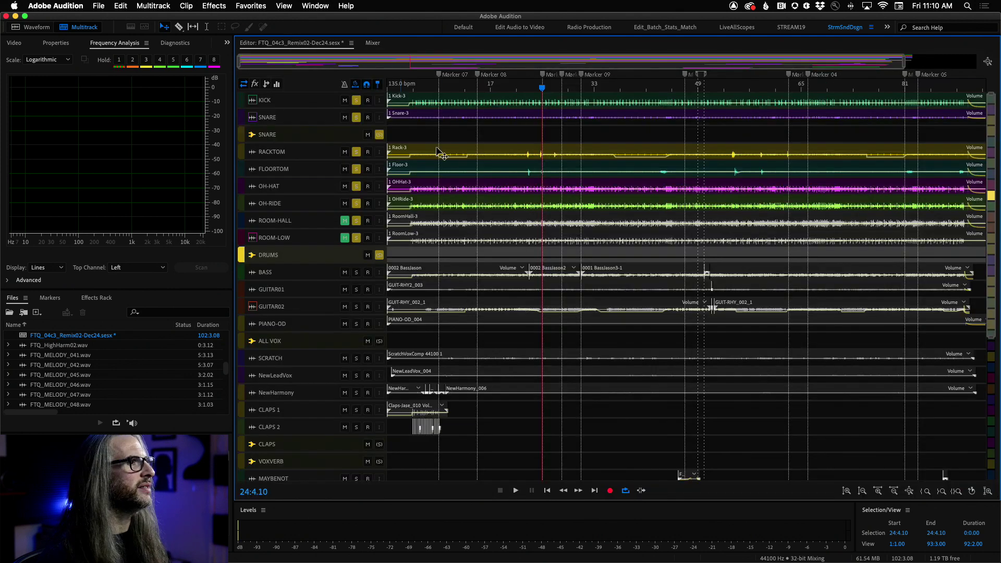
# Step: Play the soloed drums from 20:1.10 to about 28:1 while watching Frequency Analysis
pyautogui.click(478, 88)
pyautogui.moveTo(479, 88); pyautogui.dragTo(511, 88)
pyautogui.press('space')
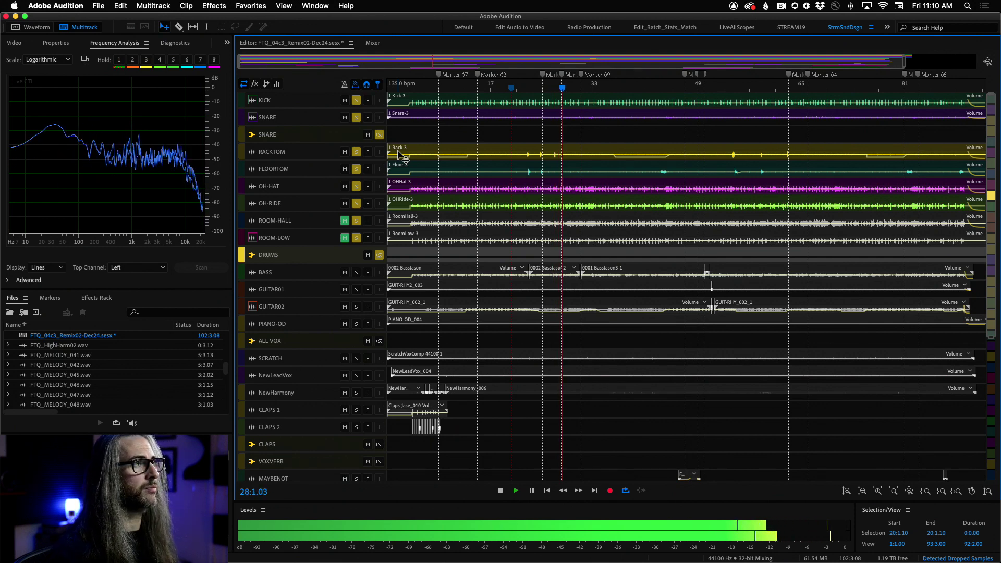
pyautogui.press('space')
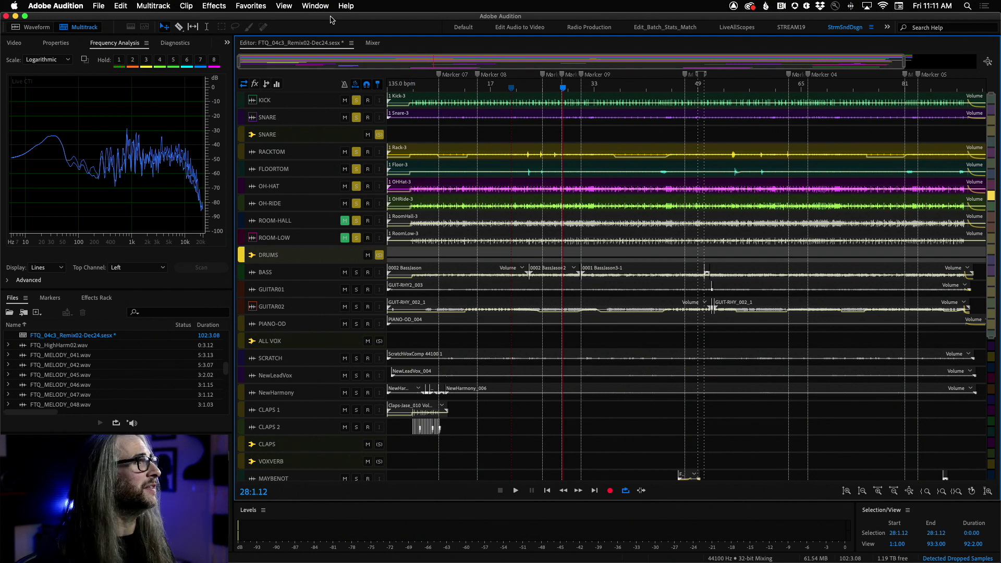
# Step: Play the soloed drums from 28:1.12 with the Mixer shown to watch the channel meters
pyautogui.click(371, 43)
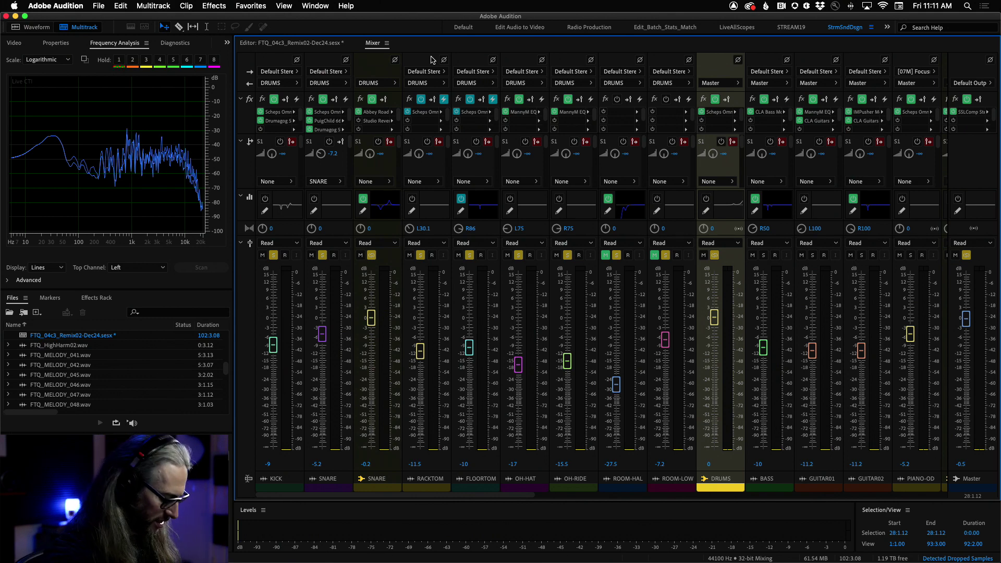
pyautogui.press('space')
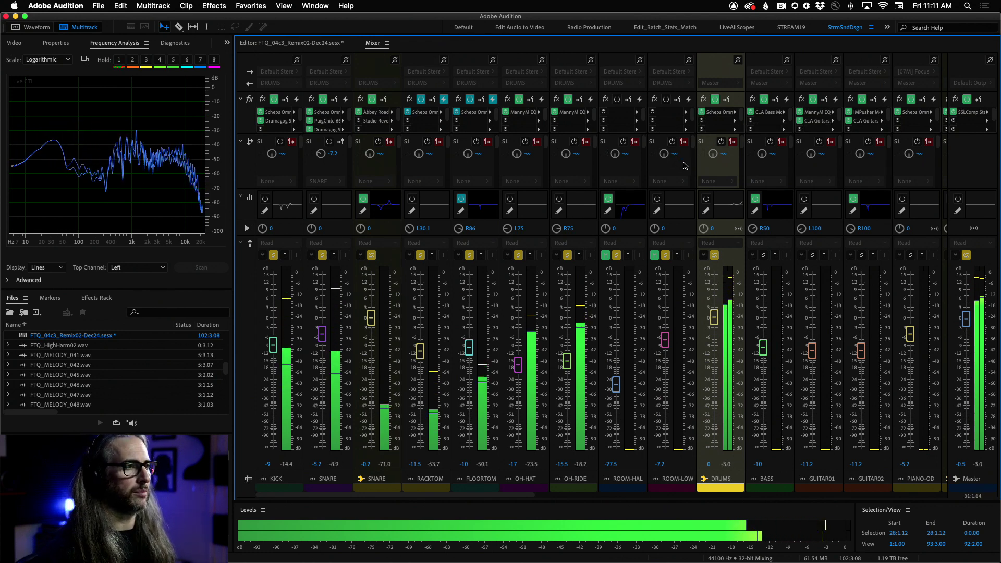
pyautogui.press('space')
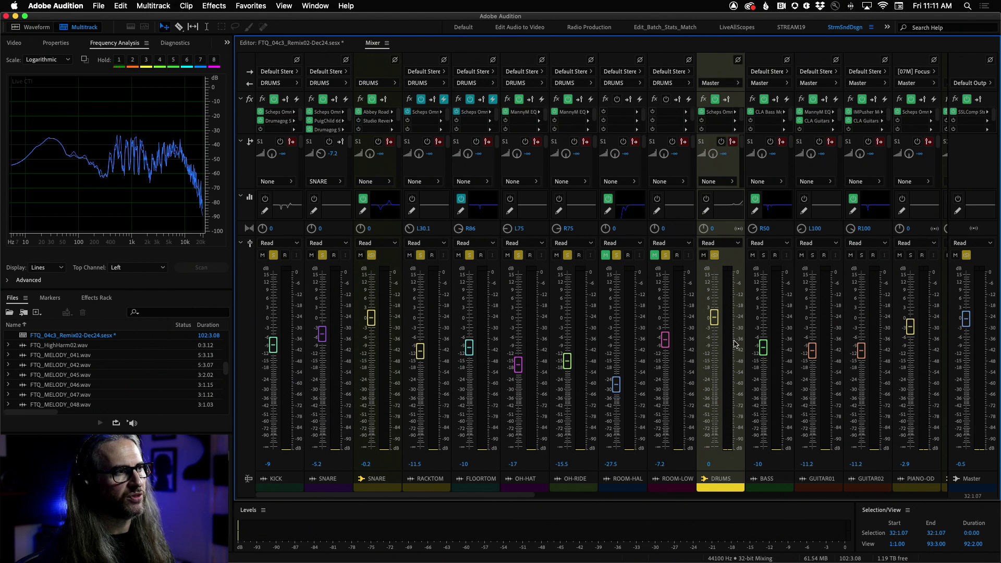
# Step: Review the Scheps Omni Channel effect on the DRUMS bus, close it and bypass the bus's effects rack
pyautogui.doubleClick(720, 111)
pyautogui.moveTo(908, 146); pyautogui.dragTo(407, 61)
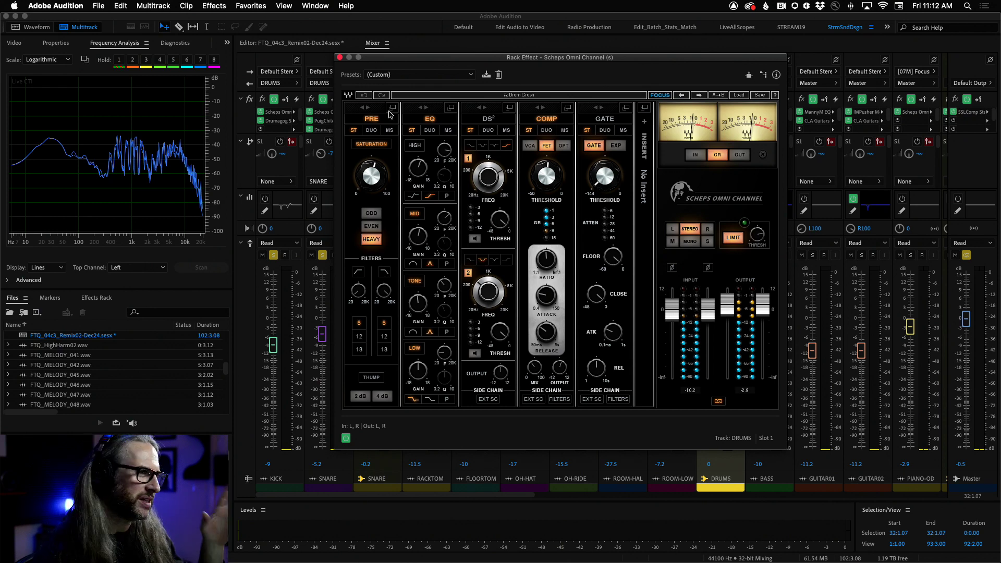
pyautogui.click(339, 57)
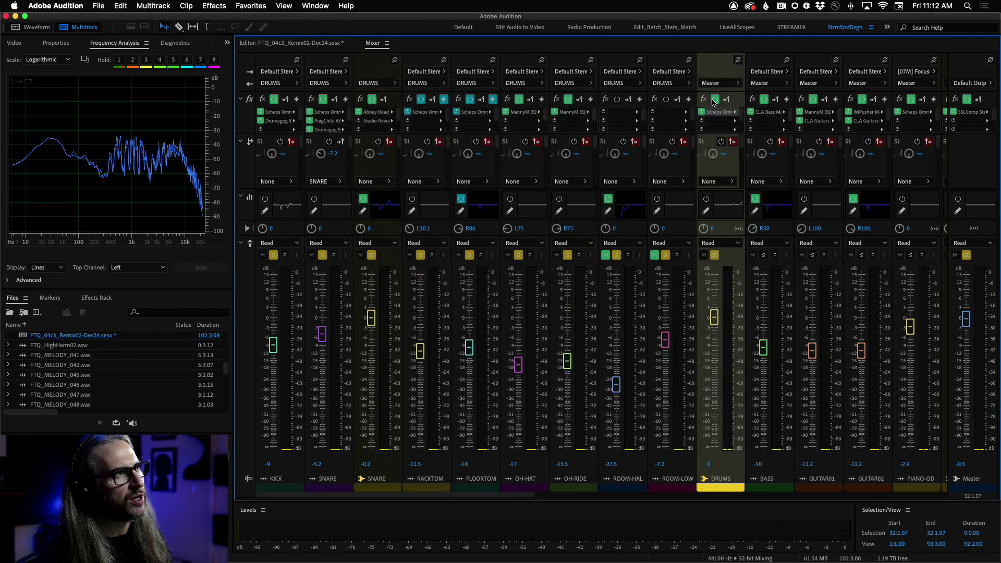
# Step: Play the soloed drums from 32:1.07 to about 35:1.09 with the DRUMS effects bypassed, moving from the Editor to the Mixer
pyautogui.click(296, 44)
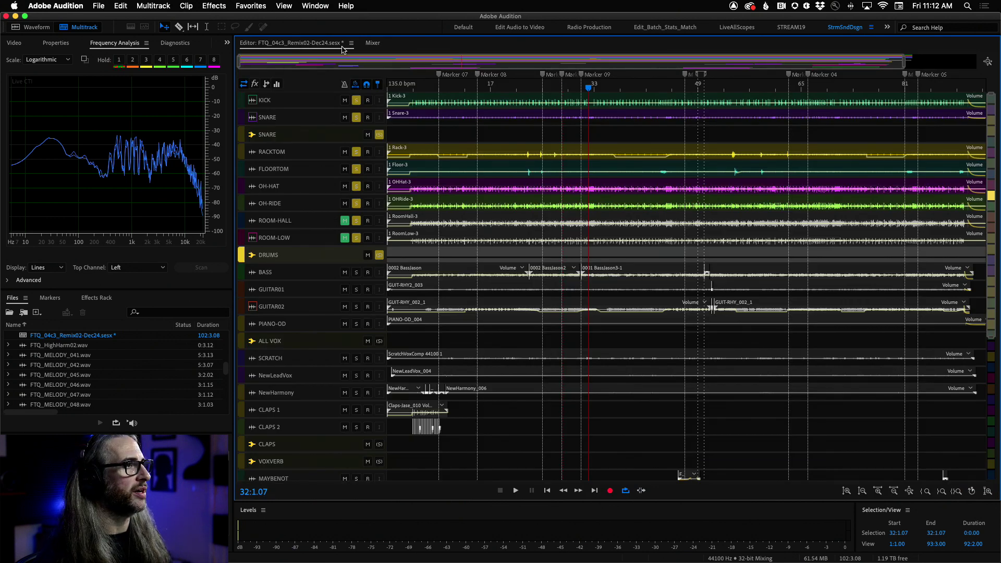
pyautogui.press('space')
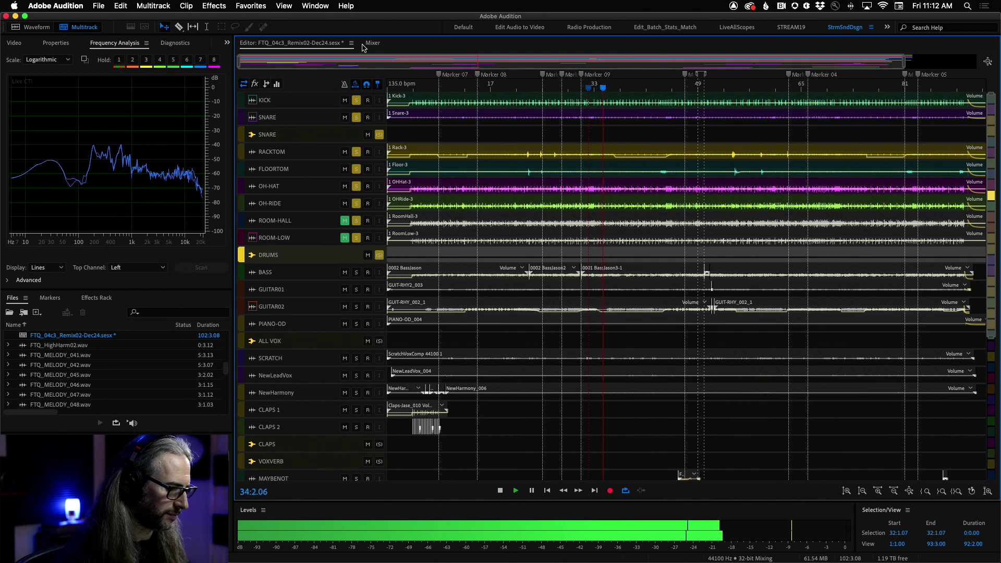
pyautogui.click(372, 43)
pyautogui.press('space')
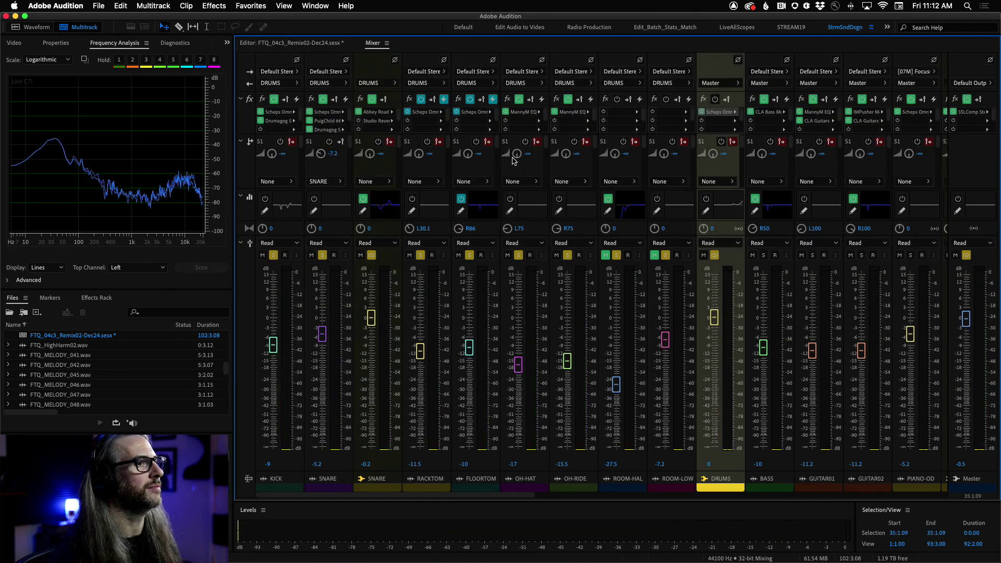
# Step: Play the soloed drums from 16:1.08 to about 19:1.08 with the Mixer shown to watch the channel meters
pyautogui.click(293, 45)
pyautogui.click(485, 89)
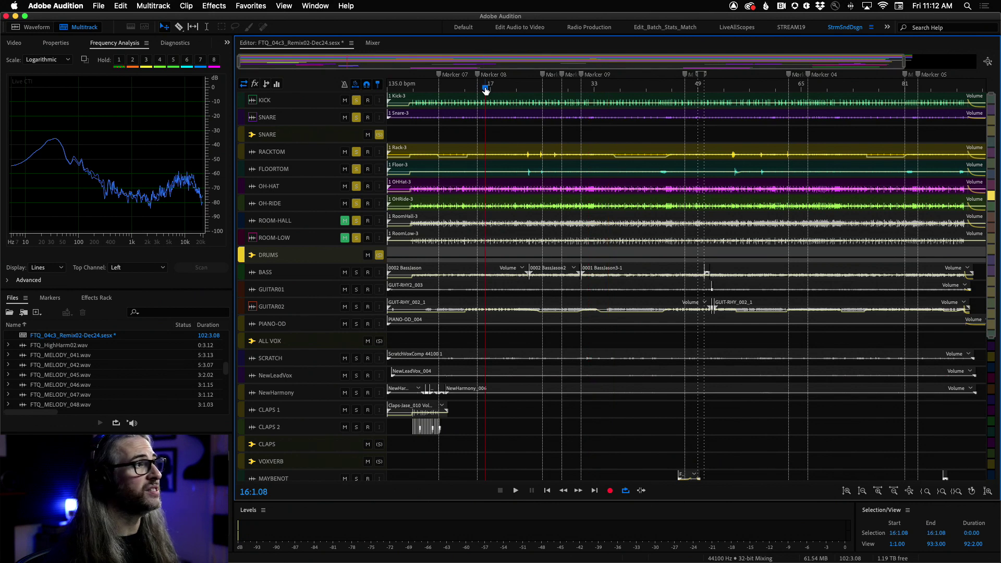
pyautogui.press('space')
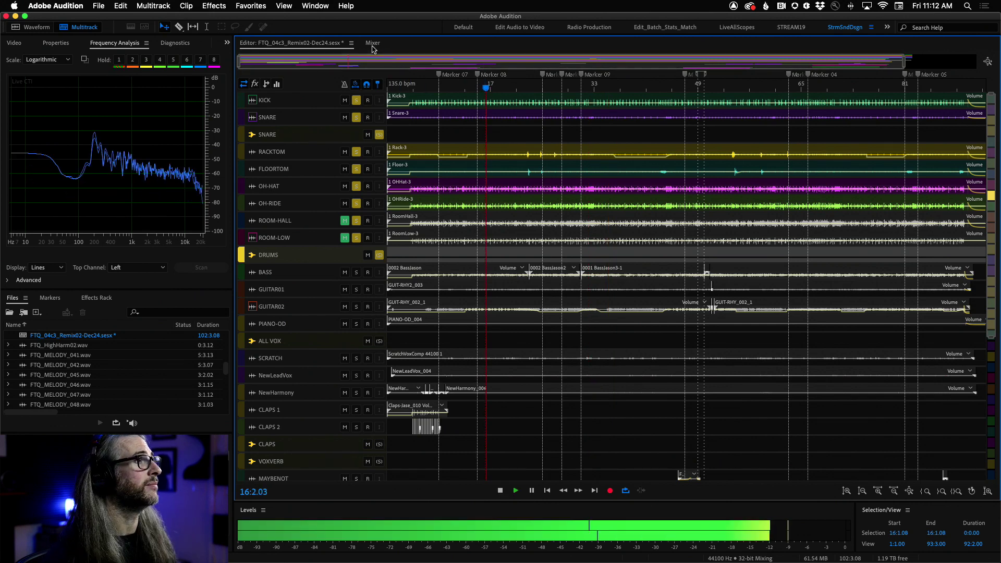
pyautogui.click(371, 43)
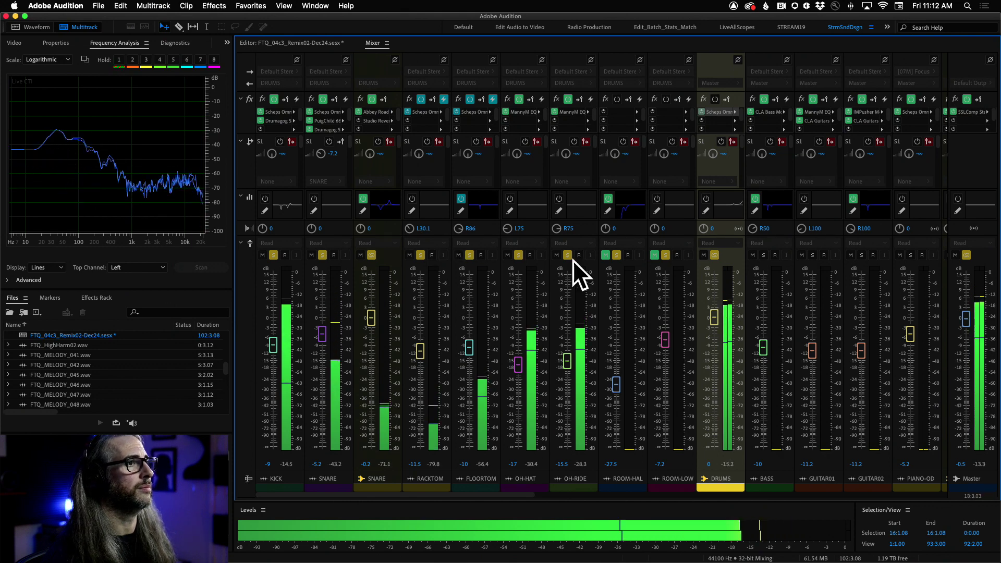
pyautogui.press('space')
# Step: Play the soloed drums from 15:3.03 to about 16:2.06 in the Editor while watching Frequency Analysis
pyautogui.click(286, 44)
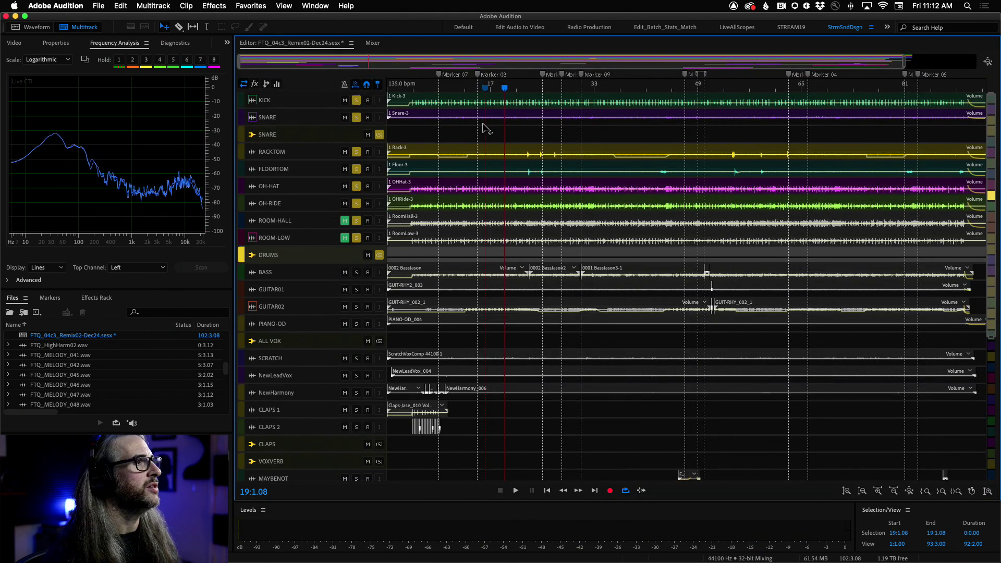
pyautogui.moveTo(464, 86); pyautogui.dragTo(619, 96)
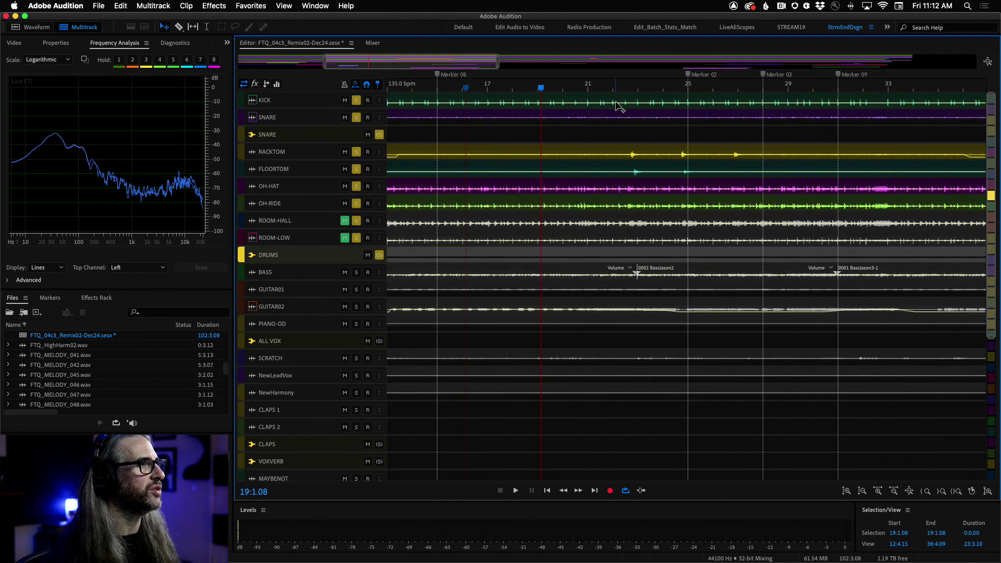
pyautogui.click(450, 92)
pyautogui.press('space')
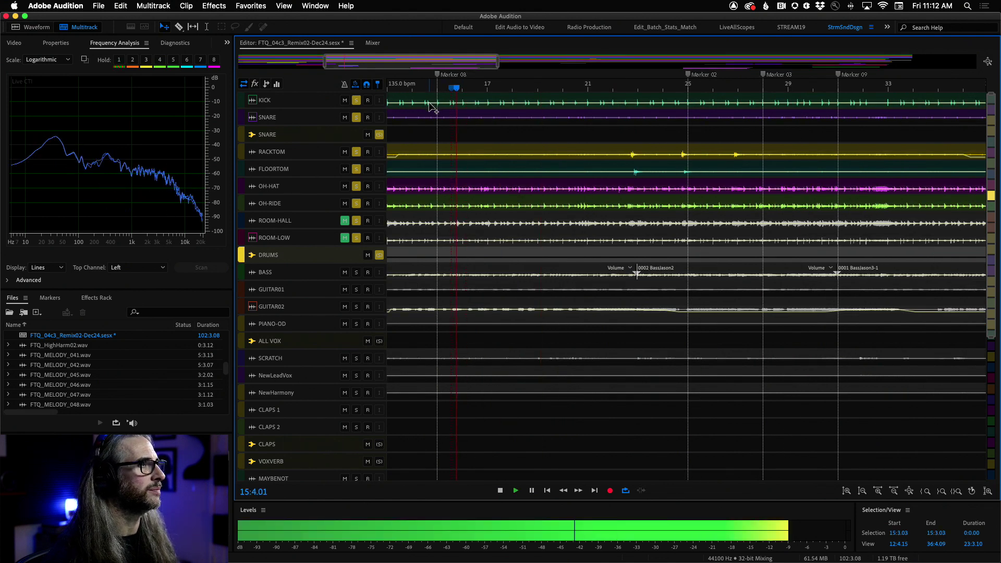
pyautogui.press('space')
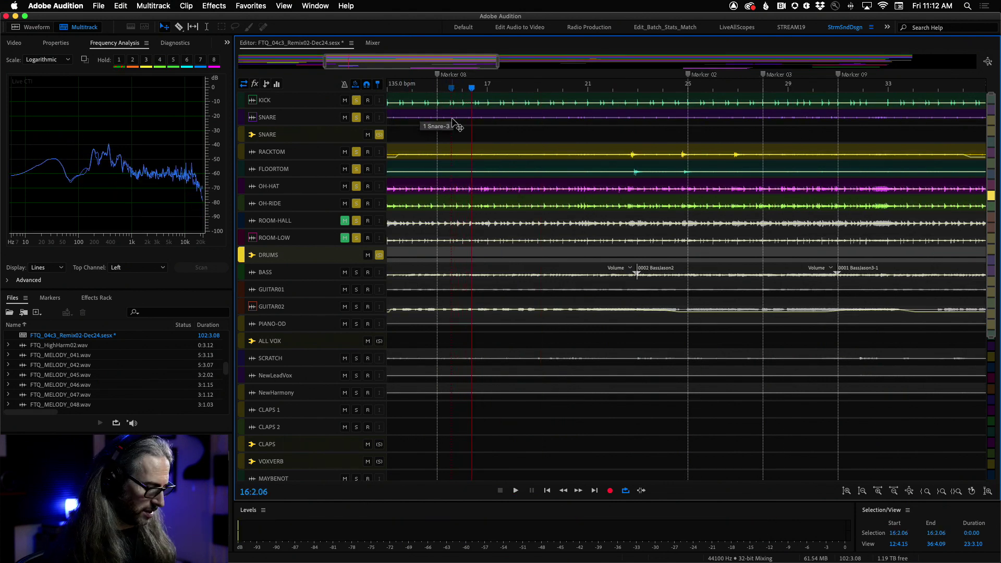
# Step: Select the time range from 15:4.15 to 26:1.00, play the soloed drums looped over it, and return to the Mixer
pyautogui.moveTo(464, 134); pyautogui.dragTo(713, 157)
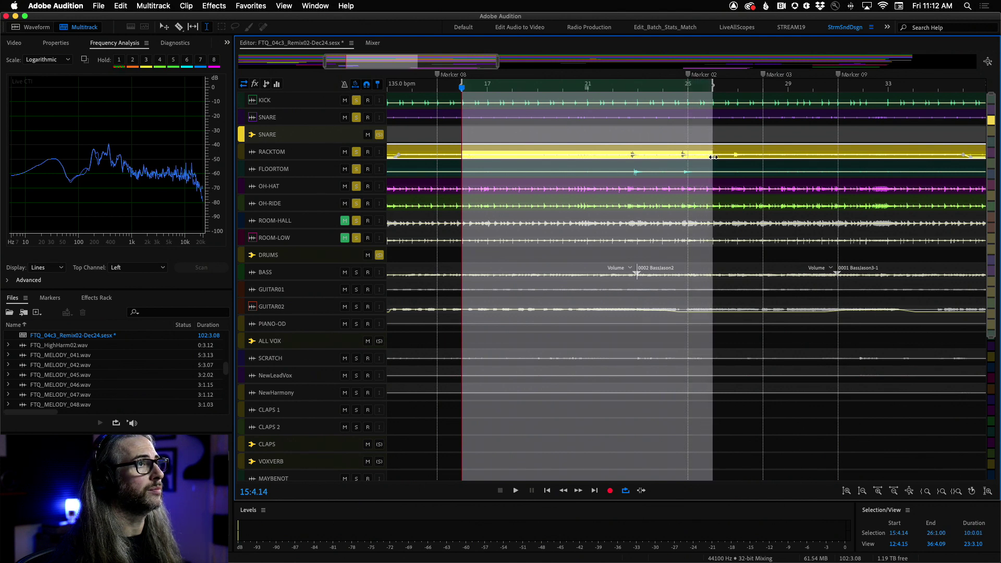
pyautogui.press('space')
pyautogui.moveTo(462, 83); pyautogui.dragTo(462, 84)
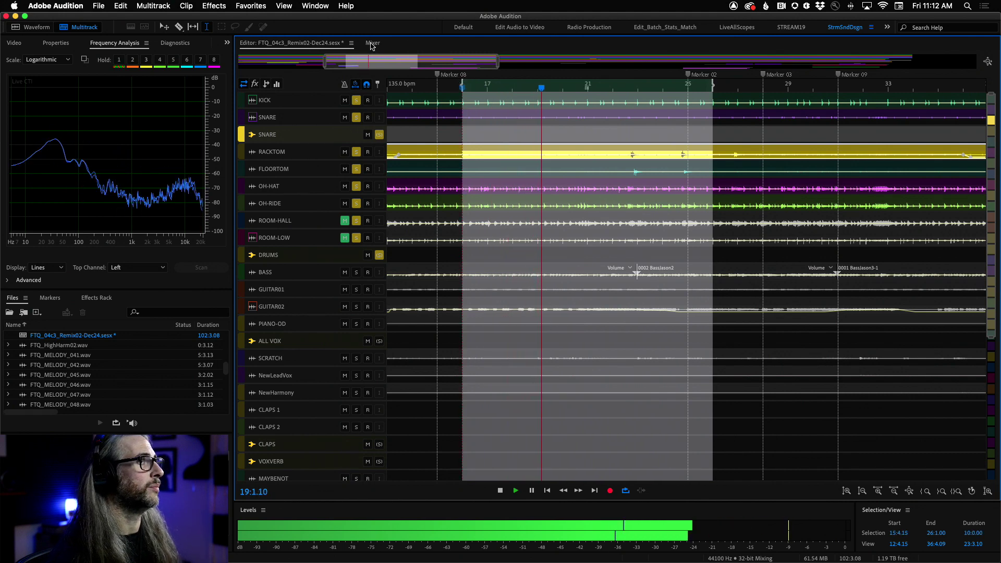
pyautogui.scroll(5, 707, 88)
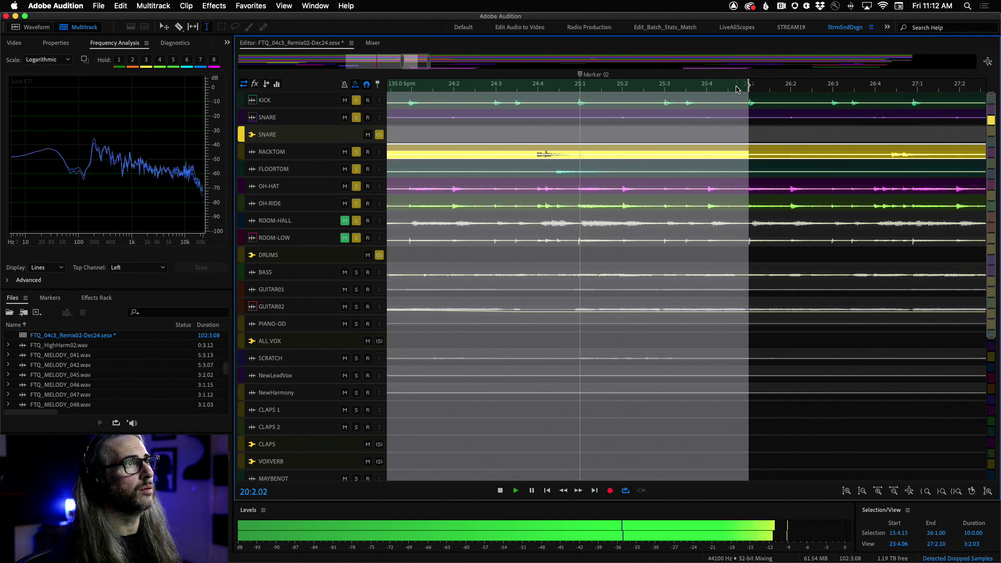
pyautogui.scroll(-3, 704, 87)
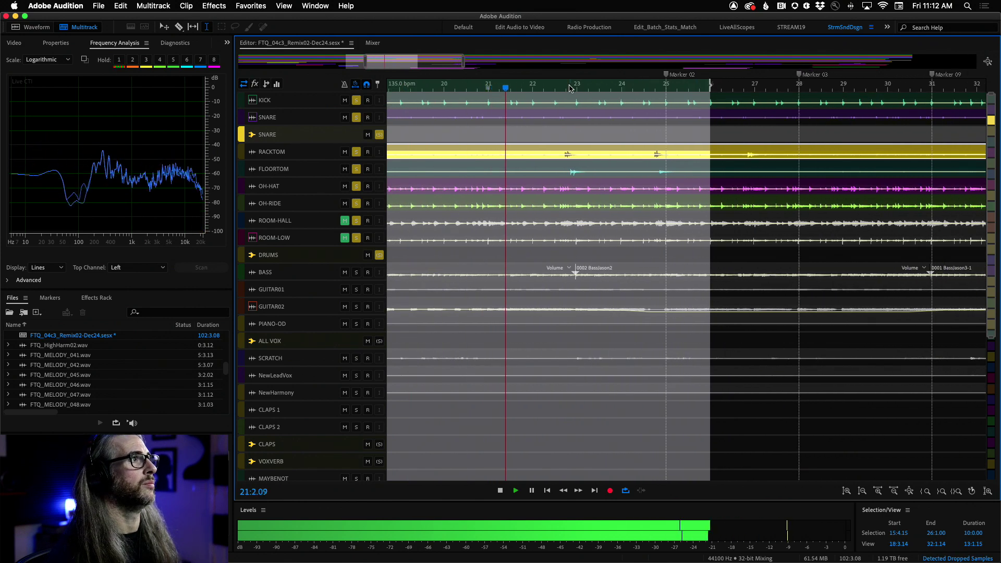
pyautogui.scroll(-2, 553, 87)
pyautogui.hscroll(-1, 552, 89)
pyautogui.hscroll(-1, 551, 88)
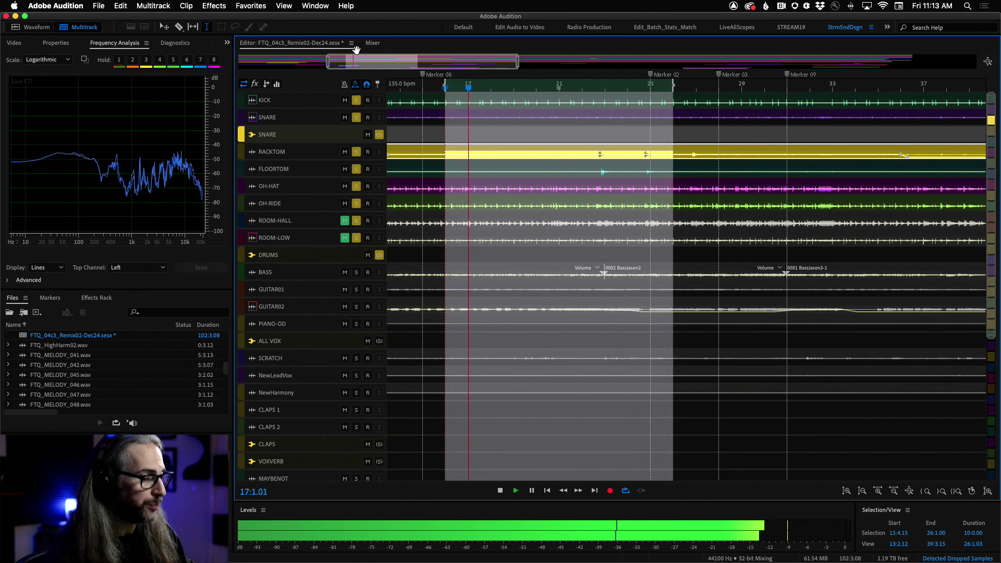
pyautogui.press('space')
pyautogui.click(378, 43)
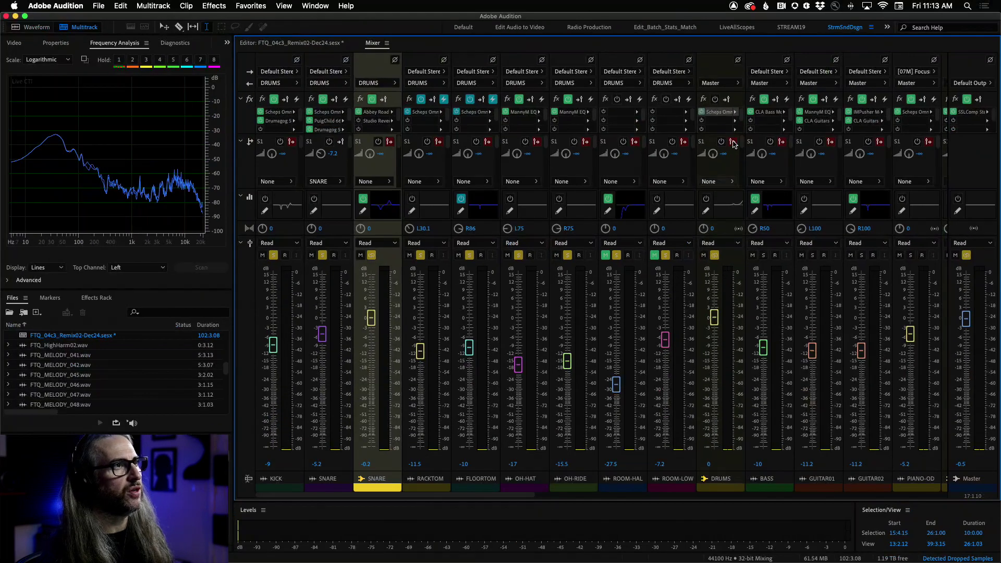
pyautogui.click(736, 122)
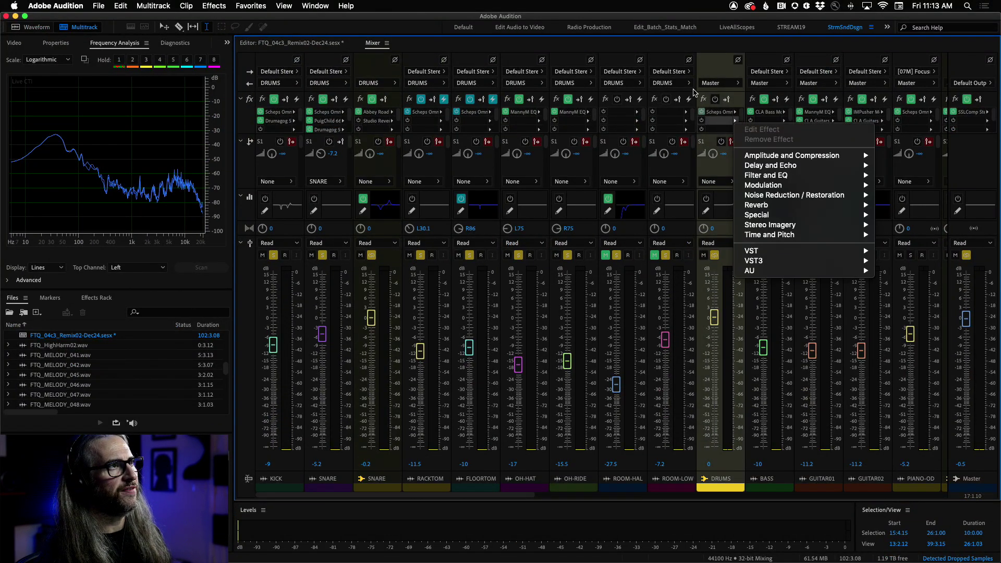
pyautogui.moveTo(784, 175)
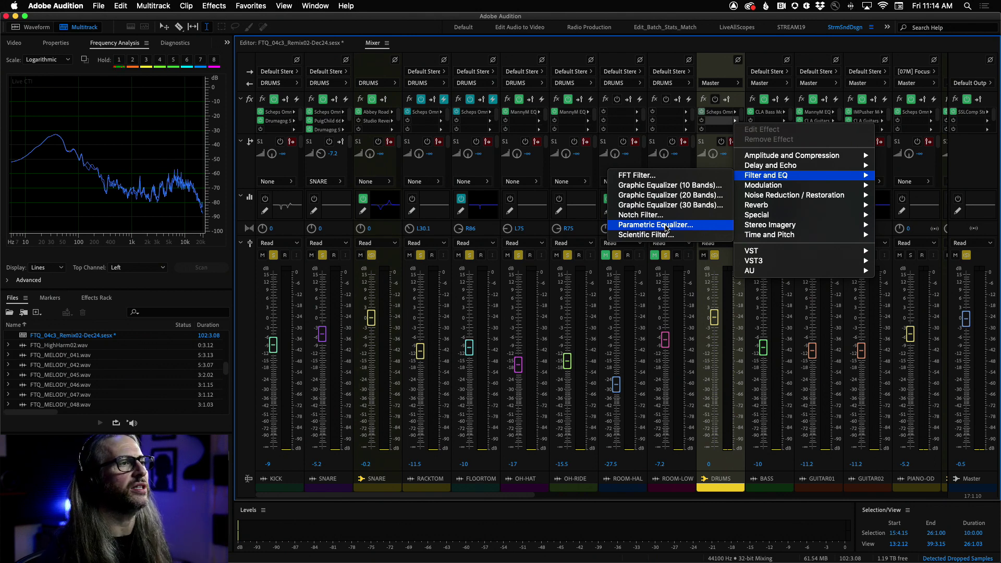
pyautogui.click(666, 228)
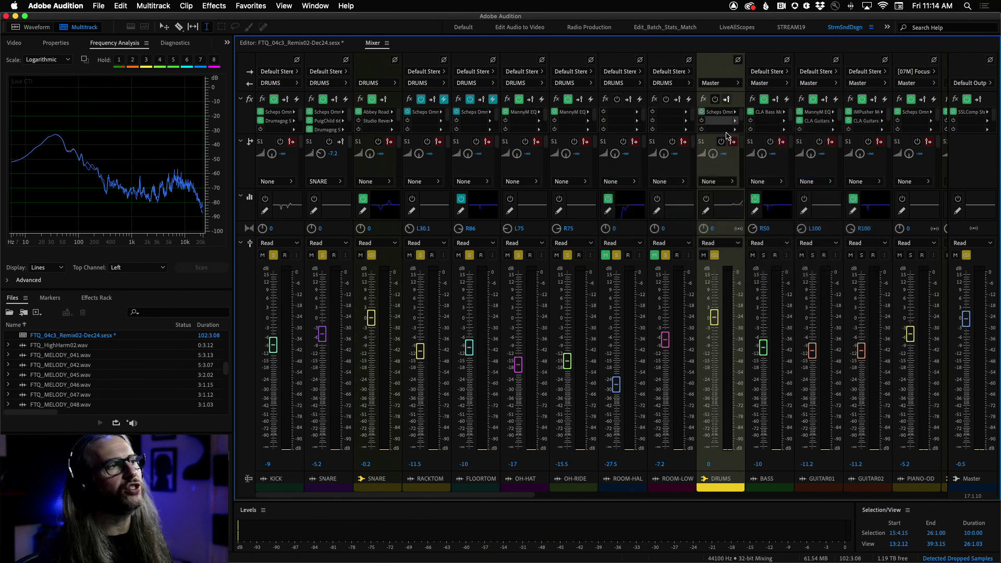
# Step: Enable the track EQ on the DRUMS bus and load its Full Reset preset
pyautogui.click(707, 199)
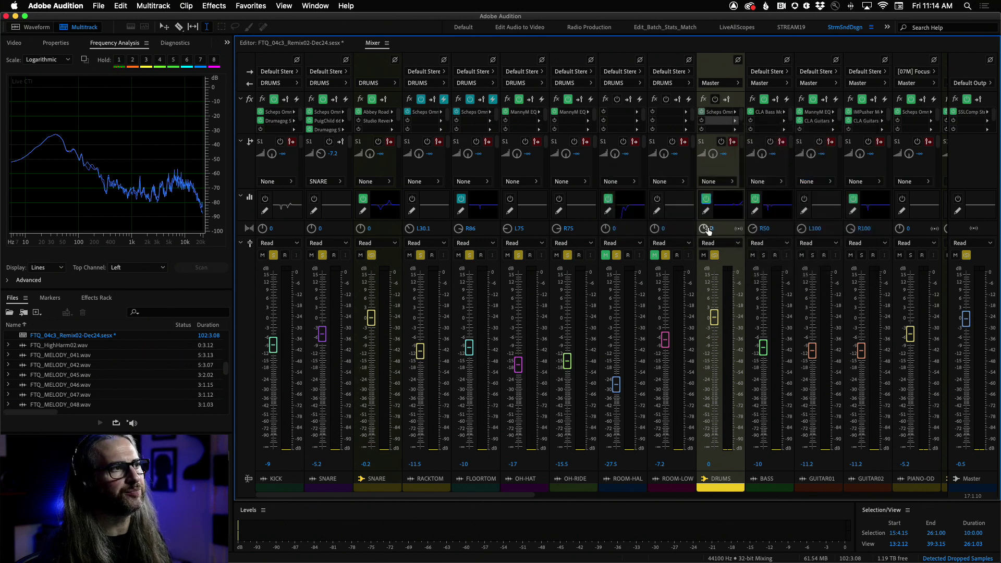
pyautogui.doubleClick(725, 200)
pyautogui.moveTo(646, 242); pyautogui.dragTo(488, 50)
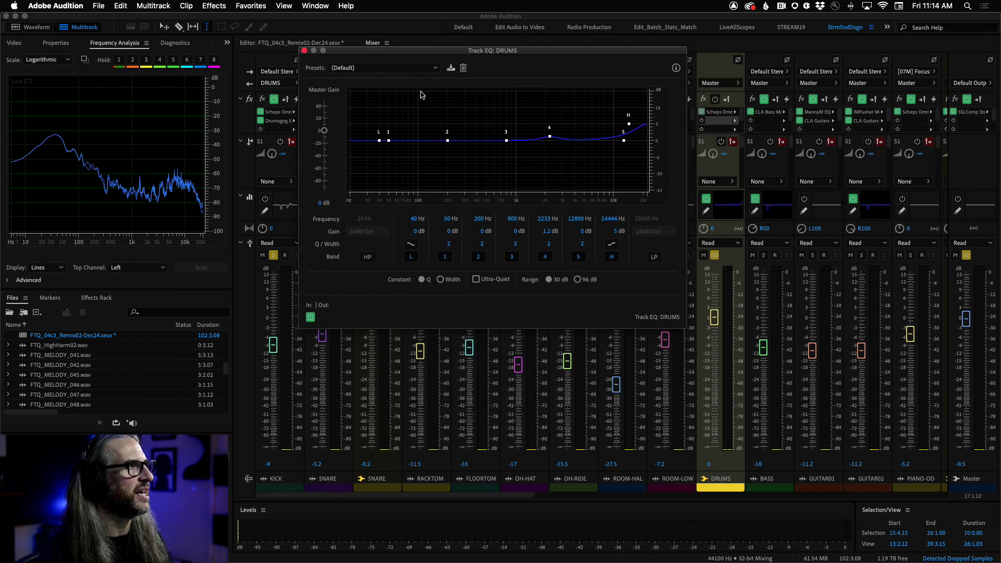
pyautogui.click(405, 73)
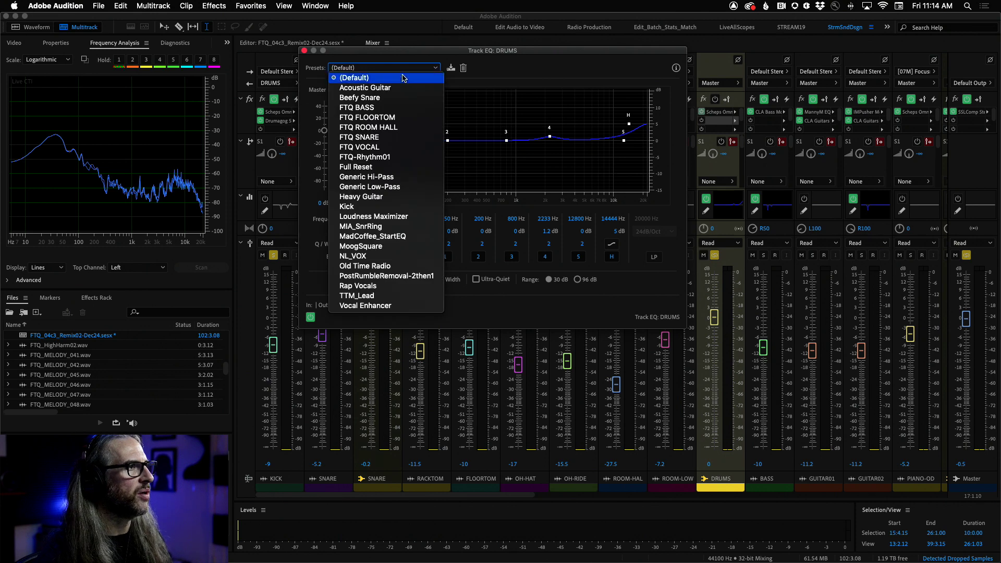
pyautogui.click(379, 170)
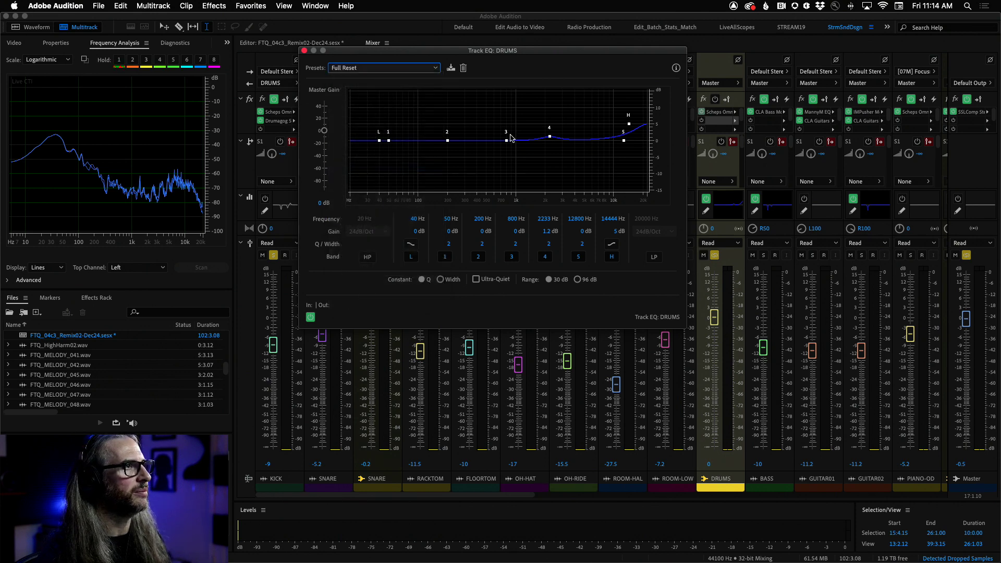
pyautogui.moveTo(550, 51)
pyautogui.mouseDown()
pyautogui.moveTo(517, 52)
pyautogui.moveTo(535, 51)
pyautogui.mouseUp()
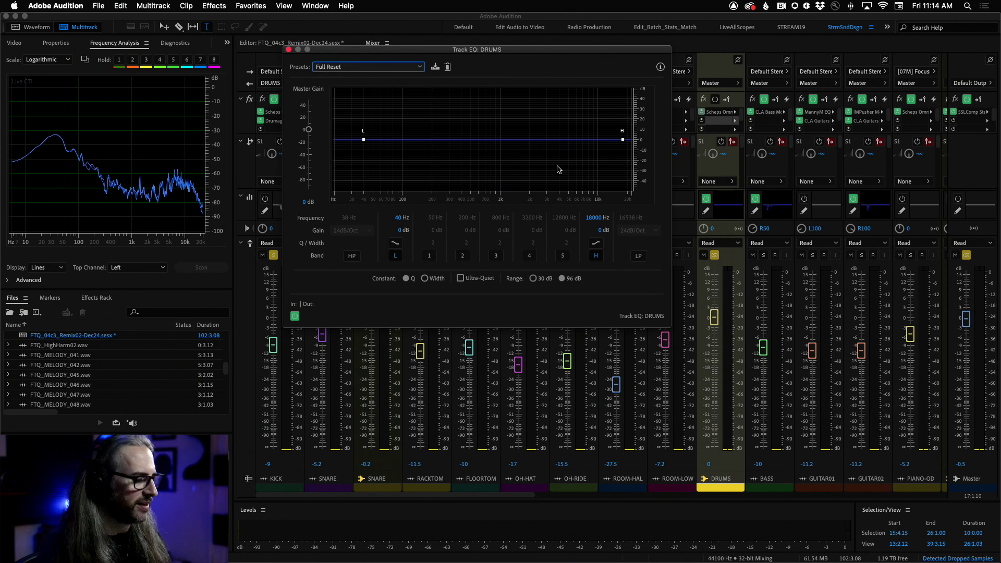
# Step: Play the soloed drums to about 21:2.00, comparing the DRUMS track EQ spectrum with Frequency Analysis
pyautogui.press('space')
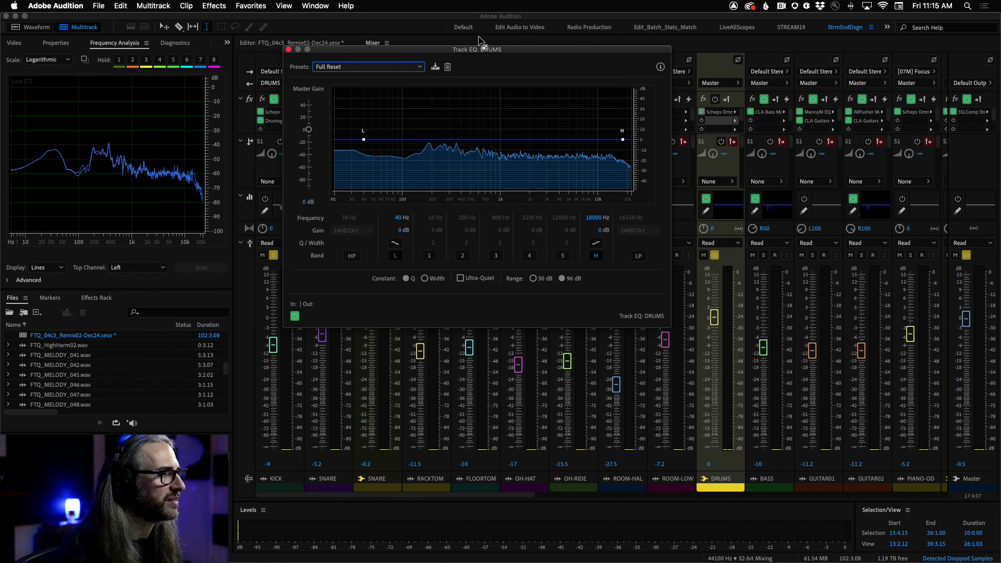
pyautogui.moveTo(498, 51); pyautogui.dragTo(524, 80)
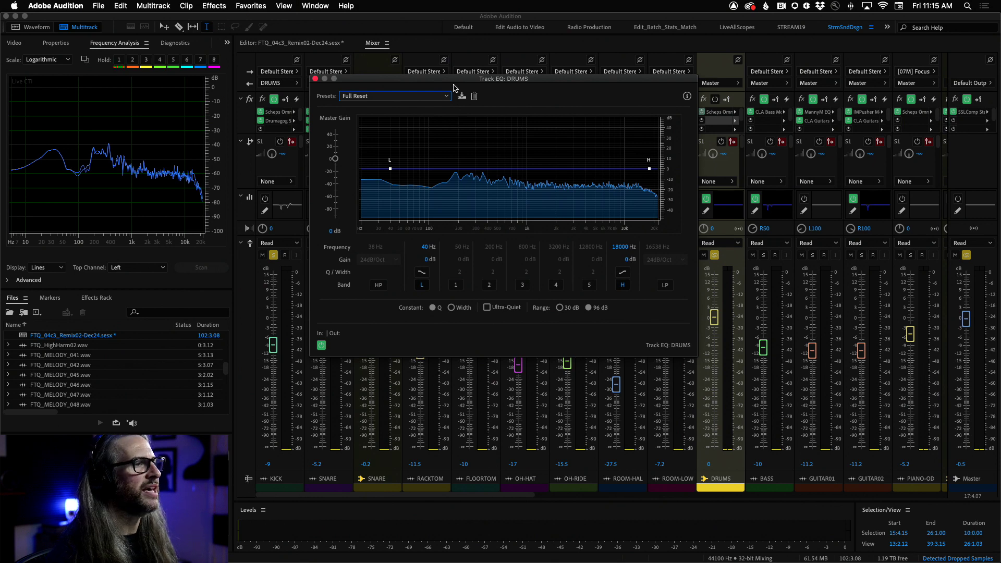
pyautogui.press('space')
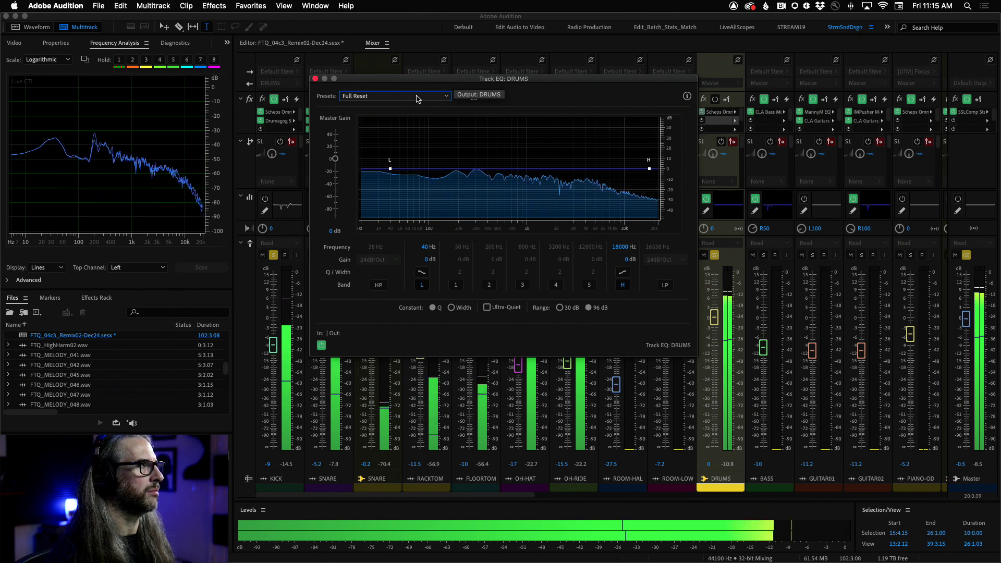
pyautogui.press('space')
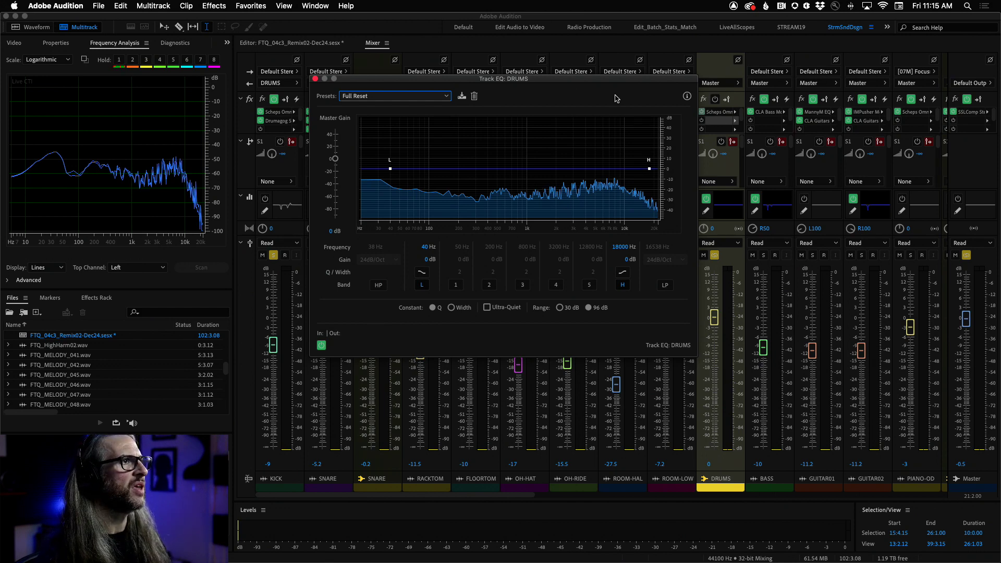
# Step: Reposition the DRUMS track EQ window and play the drums from 21:2.00 to about 25:2.09, watching both spectrum displays
pyautogui.moveTo(568, 79); pyautogui.dragTo(669, 64)
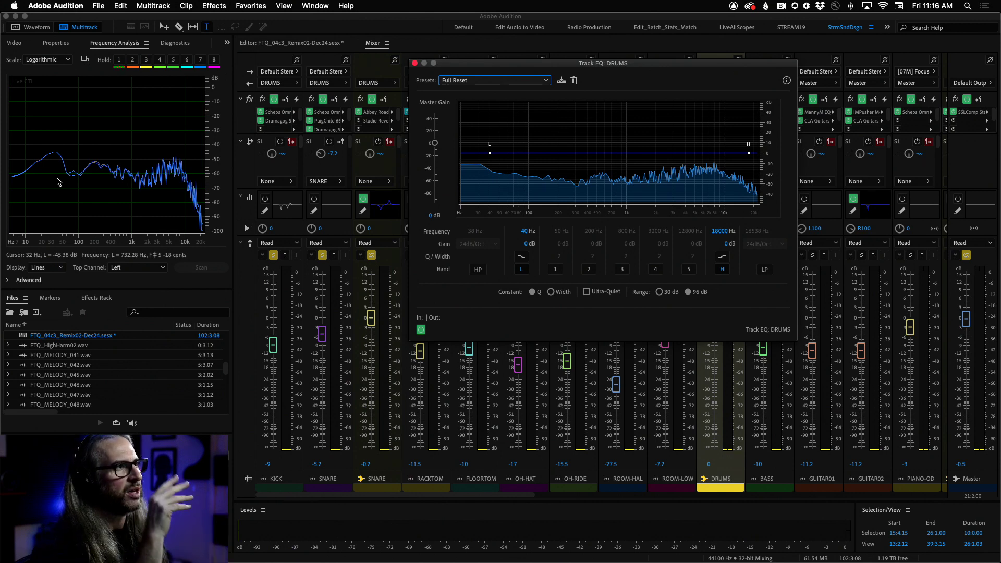
pyautogui.press('space')
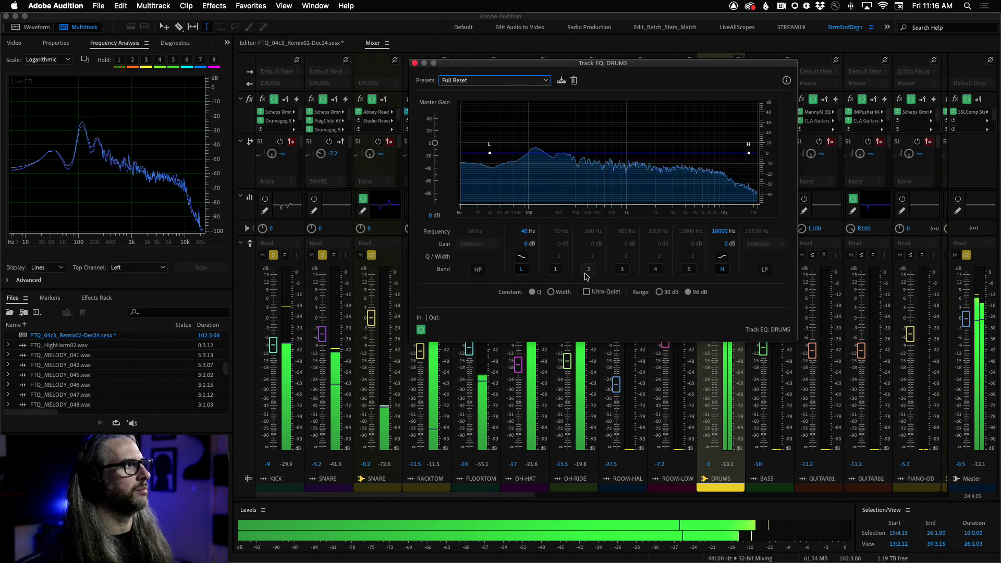
pyautogui.press('space')
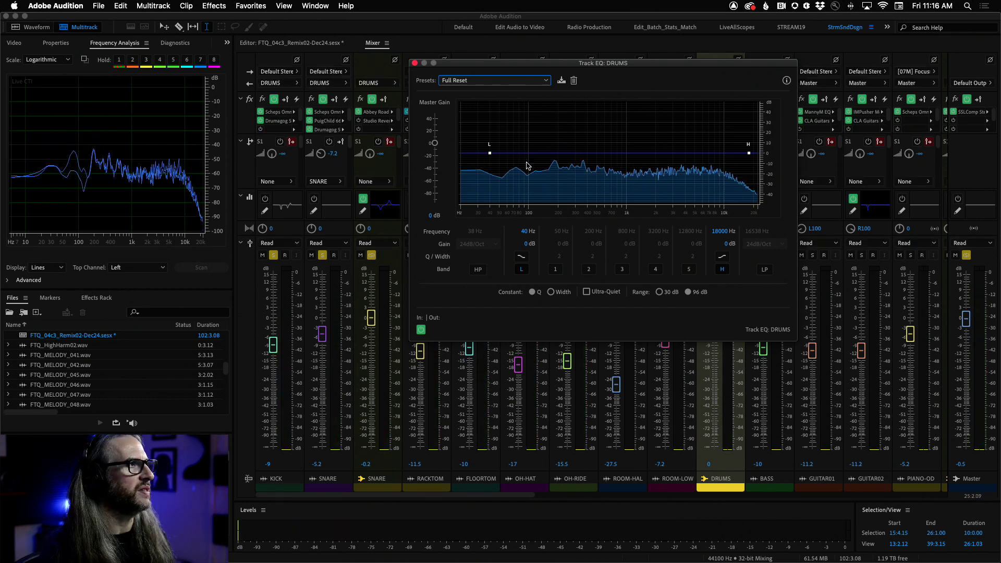
# Step: Reposition the DRUMS track EQ window and turn on EQ band 2 at 200 Hz
pyautogui.moveTo(493, 63); pyautogui.dragTo(734, 87)
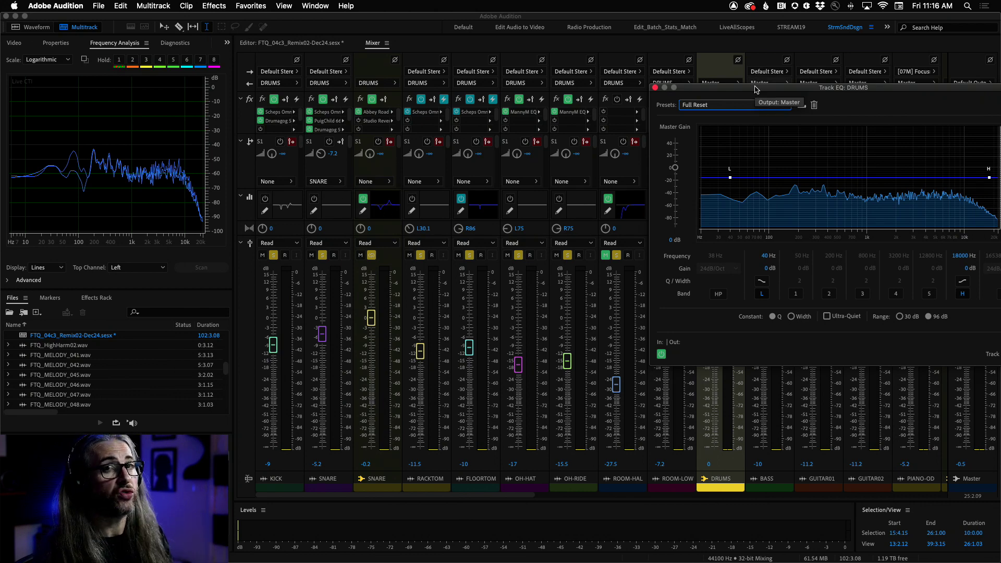
pyautogui.moveTo(756, 89); pyautogui.dragTo(493, 54)
pyautogui.click(565, 259)
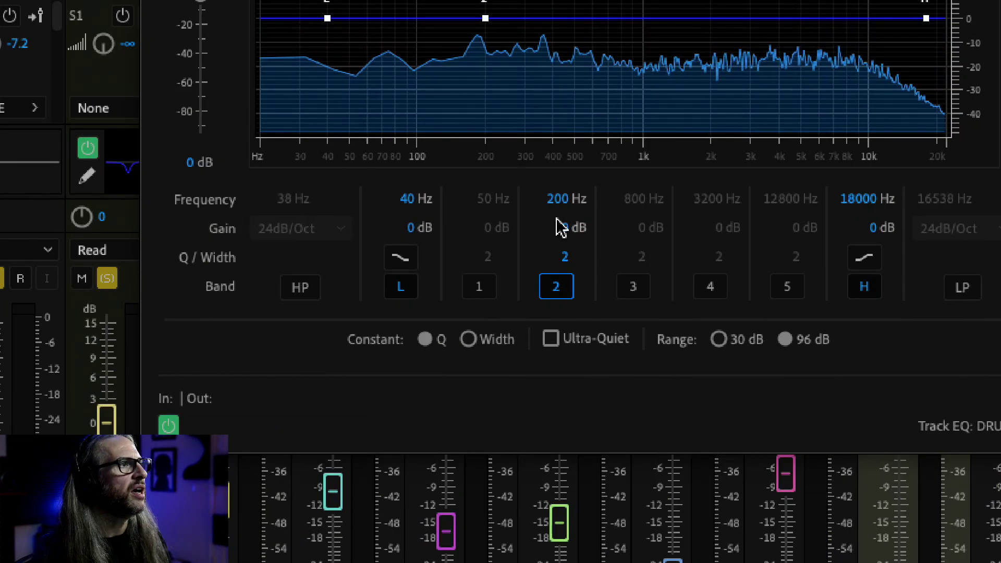
# Step: Boost EQ band 2 by 16.1 dB at 250 Hz and try a Q of 11.4 before settling on a Q of 4
pyautogui.click(555, 200)
pyautogui.write('250')
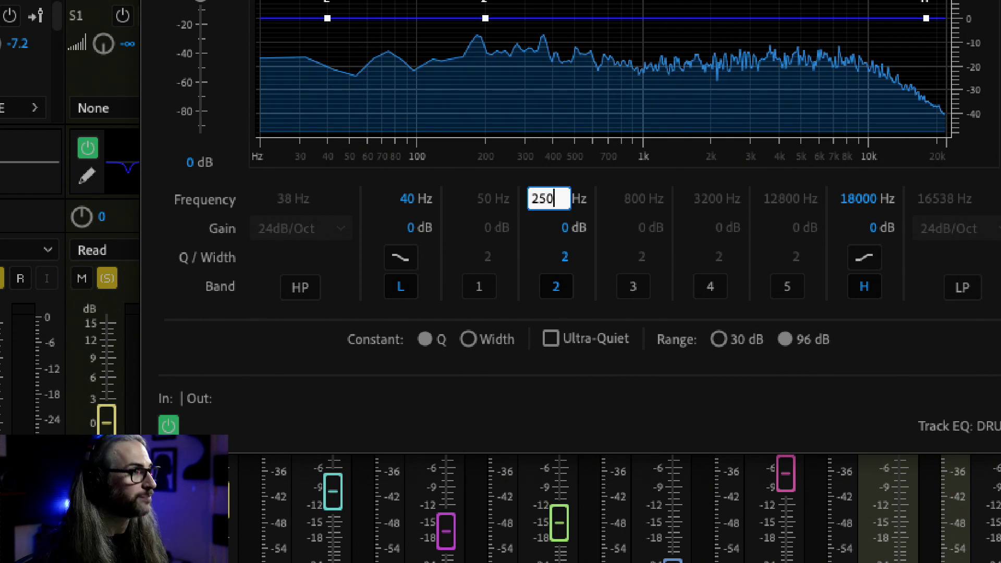
pyautogui.press('Return')
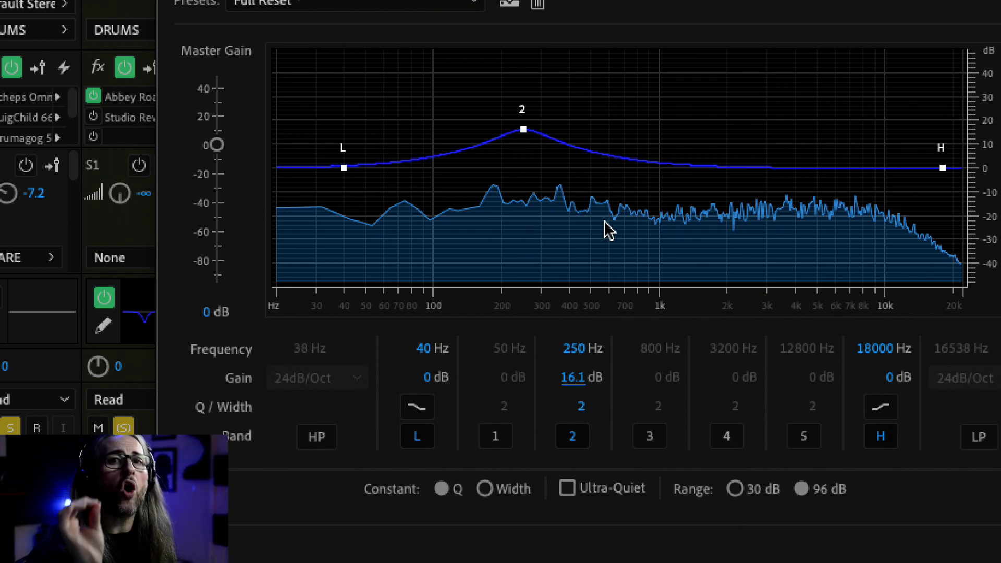
pyautogui.moveTo(583, 410); pyautogui.dragTo(685, 415)
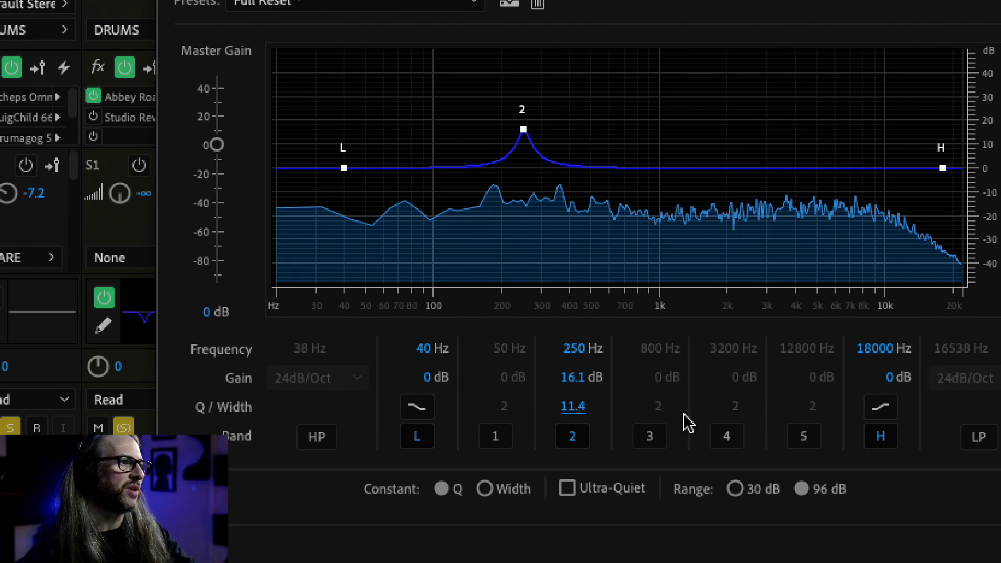
pyautogui.moveTo(572, 408); pyautogui.dragTo(491, 418)
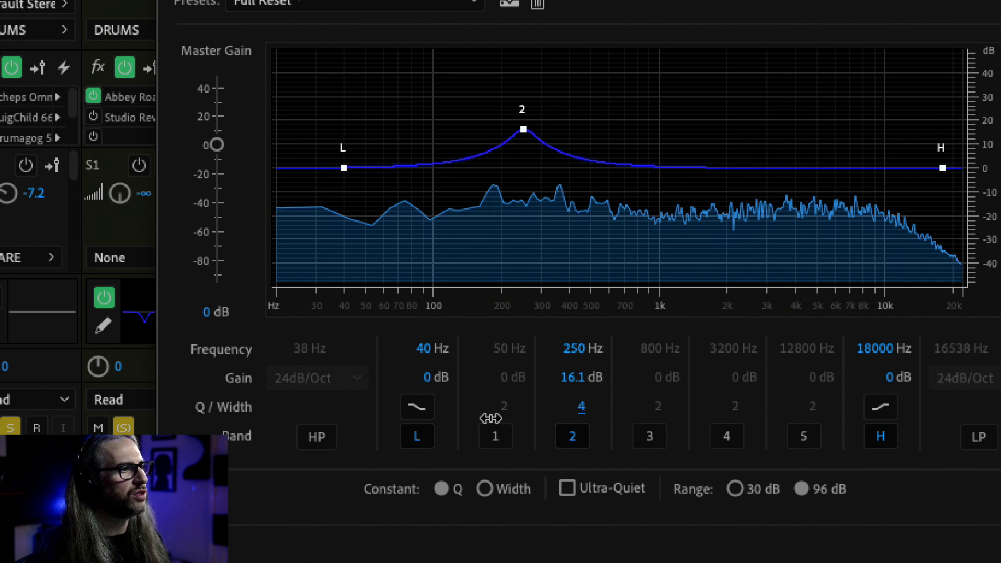
# Step: Lower band 2's gain to about 0 dB, then raise it to 15.8 dB while the soloed drums play
pyautogui.moveTo(589, 368); pyautogui.dragTo(388, 391)
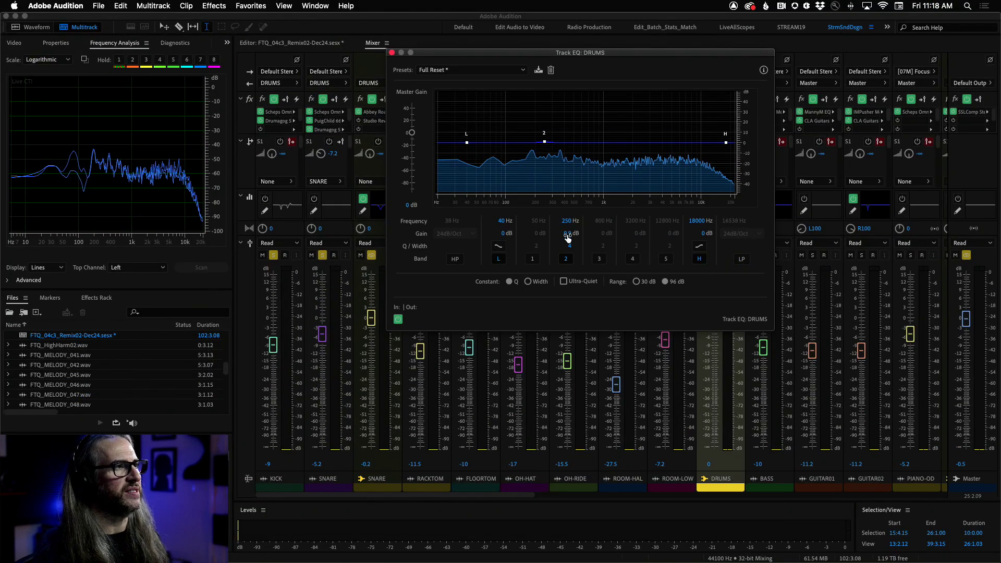
pyautogui.press('space')
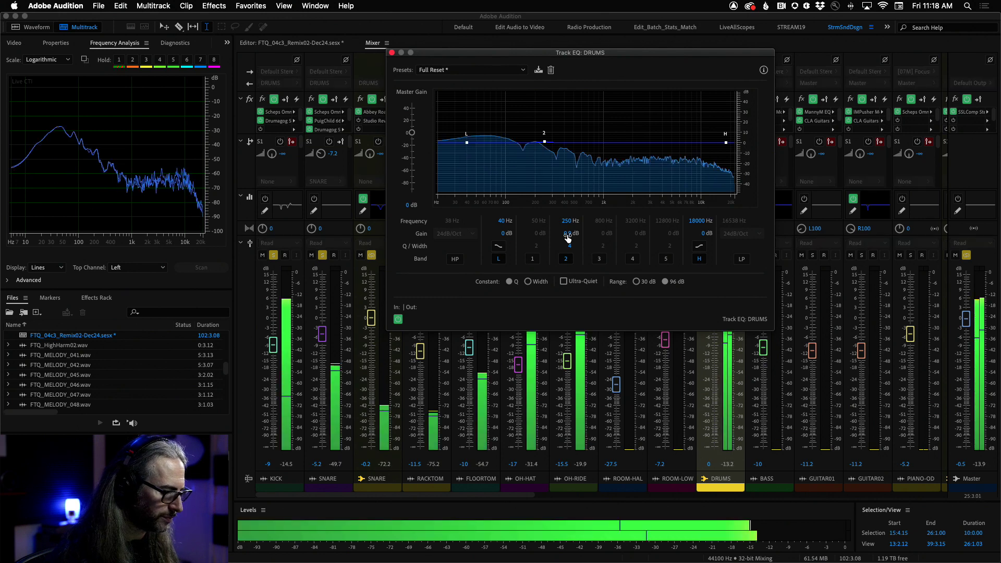
pyautogui.moveTo(569, 234); pyautogui.dragTo(633, 234)
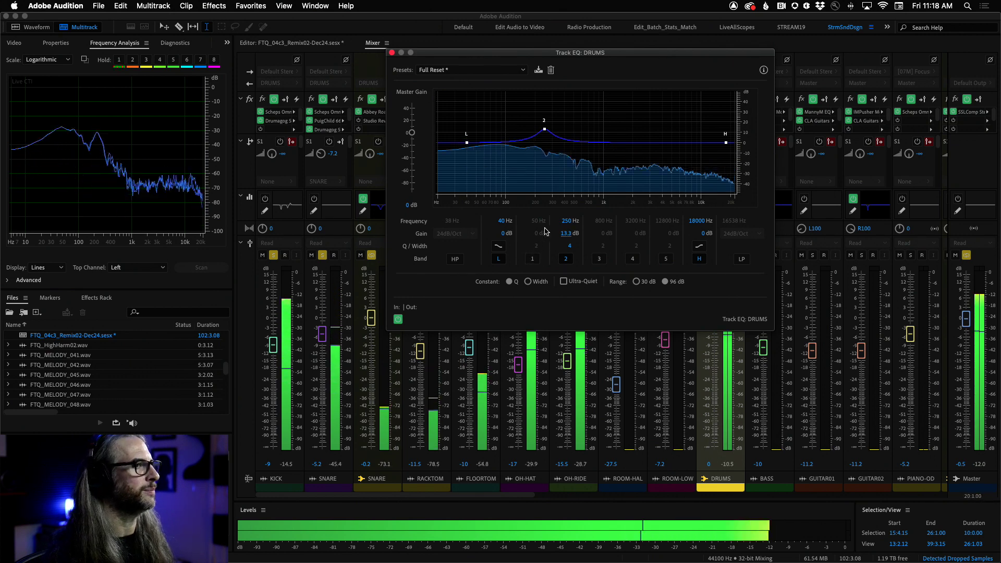
pyautogui.moveTo(565, 239); pyautogui.dragTo(578, 234)
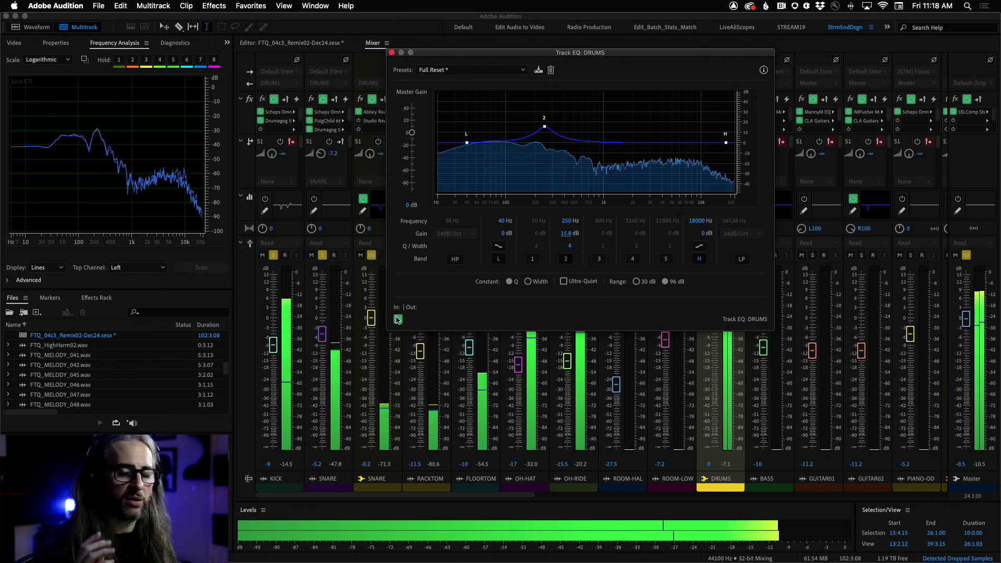
pyautogui.press('space')
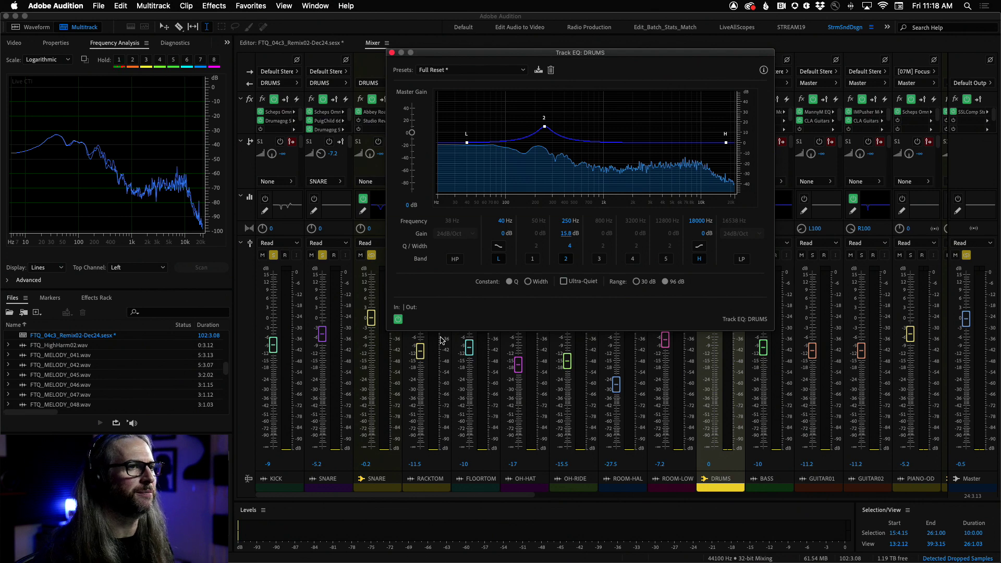
# Step: Play the soloed drums with the 250 Hz boost and bypass the DRUMS track EQ to compare the sound
pyautogui.press('space')
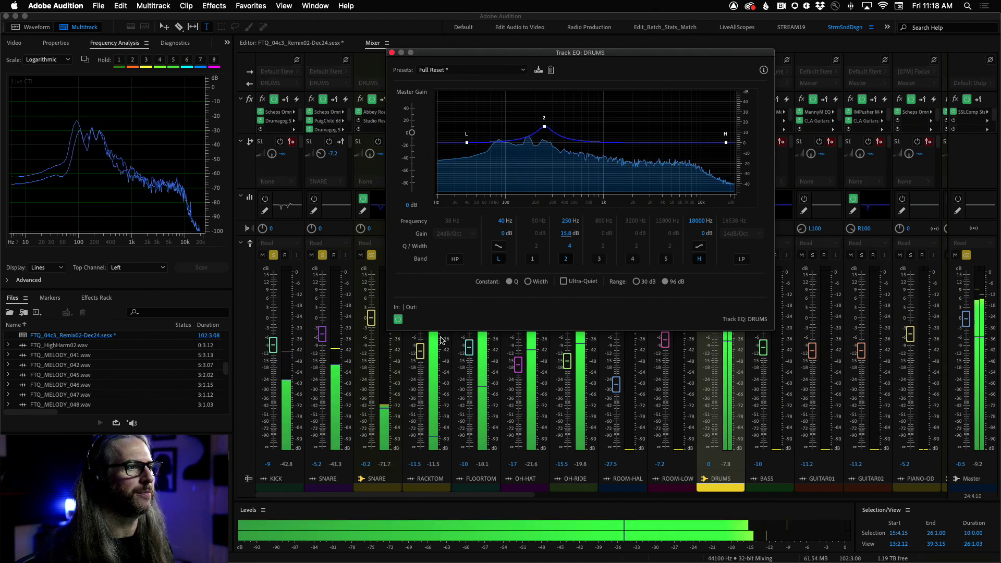
pyautogui.click(397, 320)
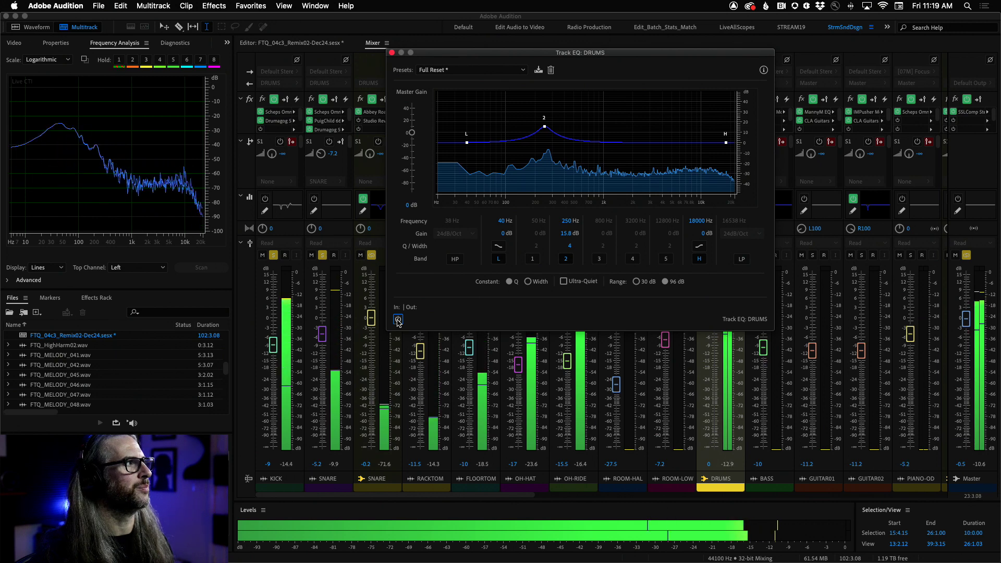
pyautogui.press('space')
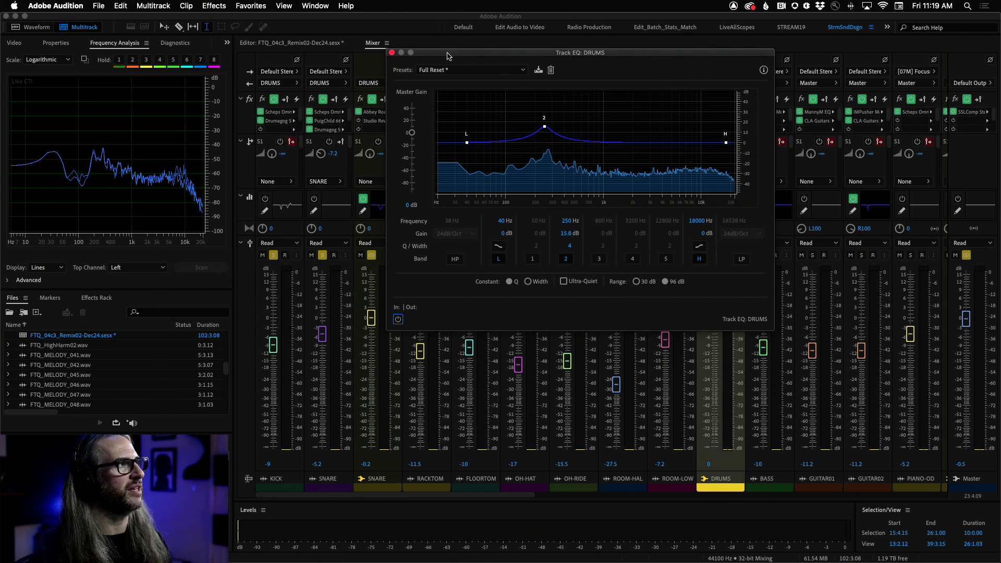
# Step: Reposition the DRUMS track EQ window and play the drums, switching the EQ on and off again to compare
pyautogui.moveTo(445, 55); pyautogui.dragTo(611, 58)
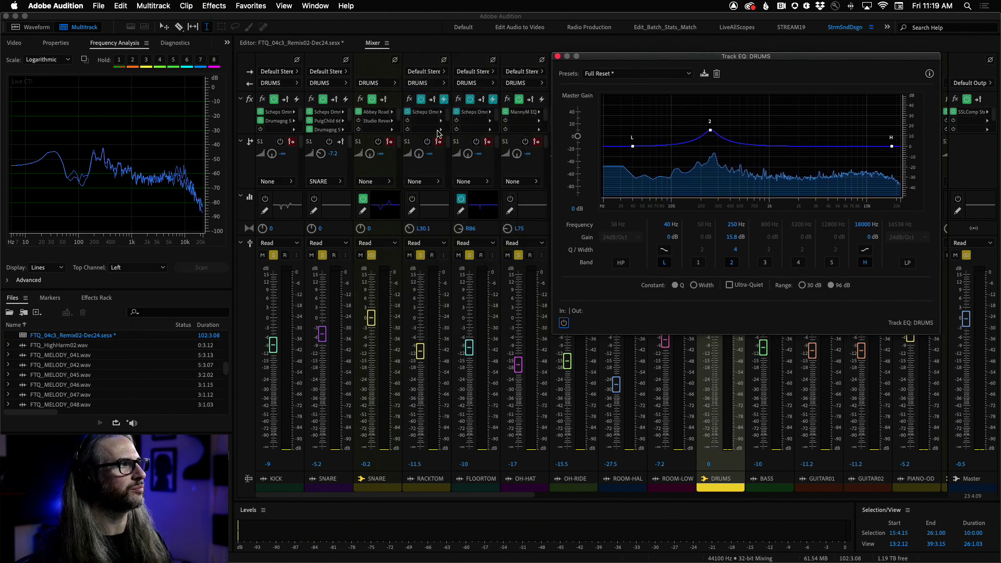
pyautogui.moveTo(609, 60); pyautogui.dragTo(466, 63)
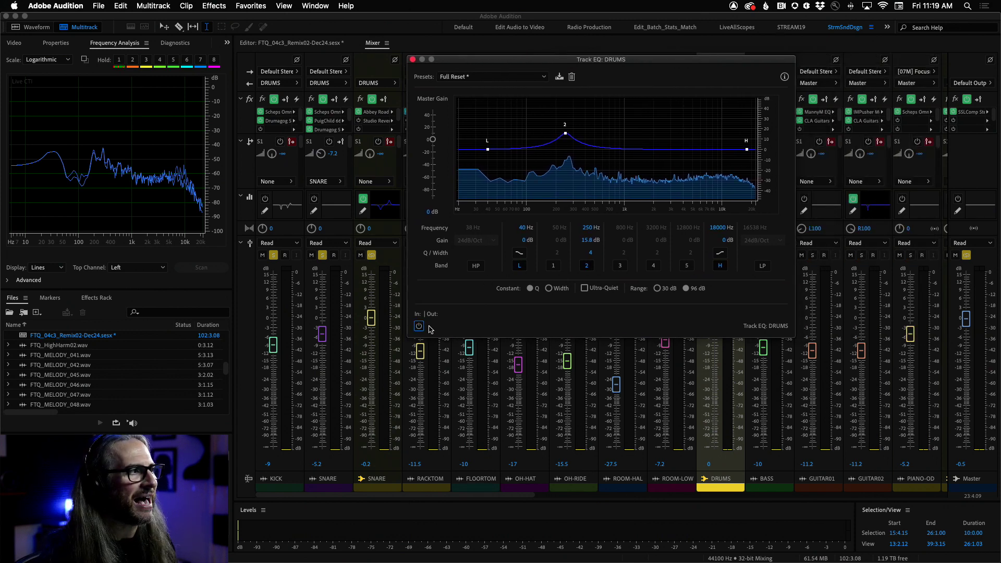
pyautogui.press('space')
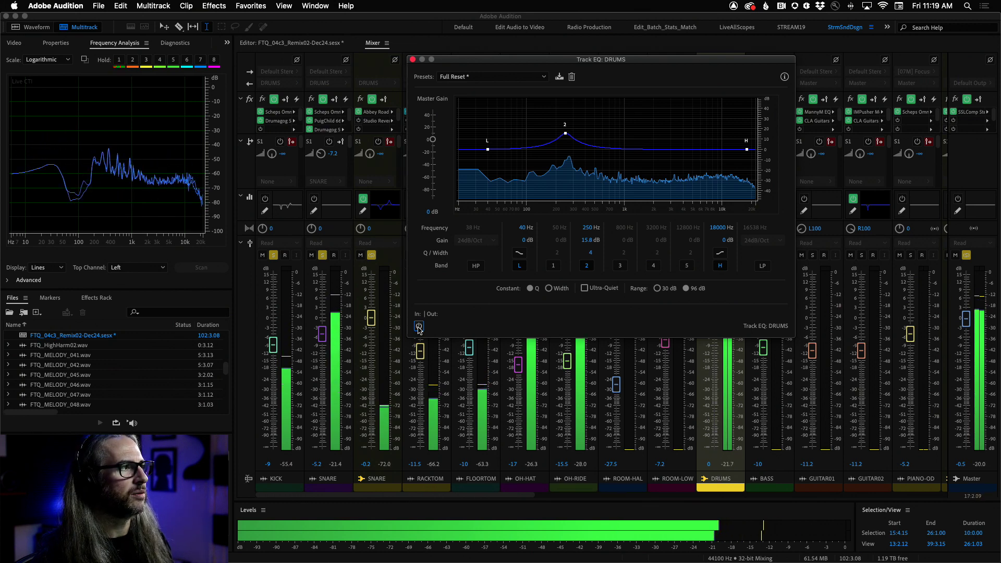
pyautogui.click(419, 327)
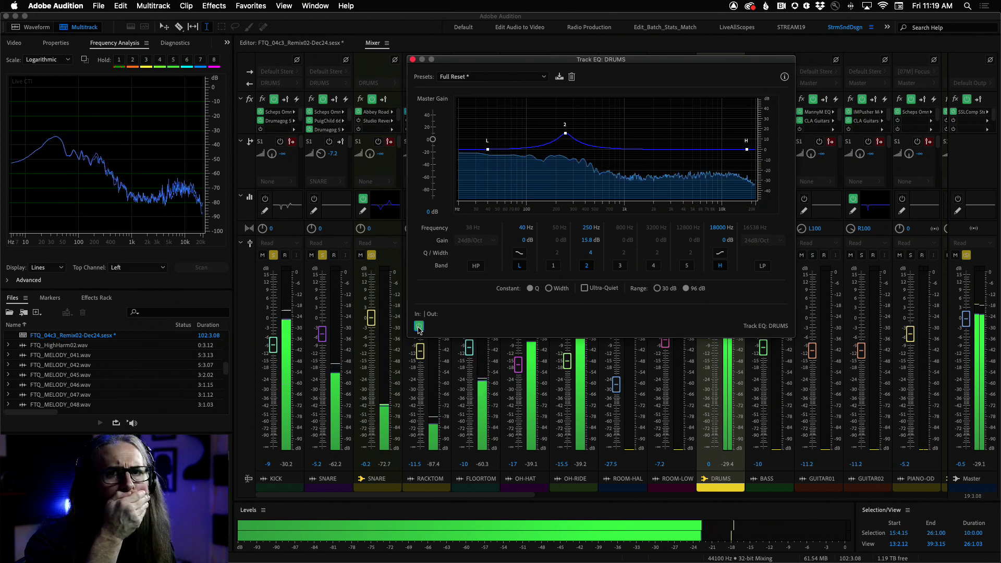
pyautogui.click(419, 327)
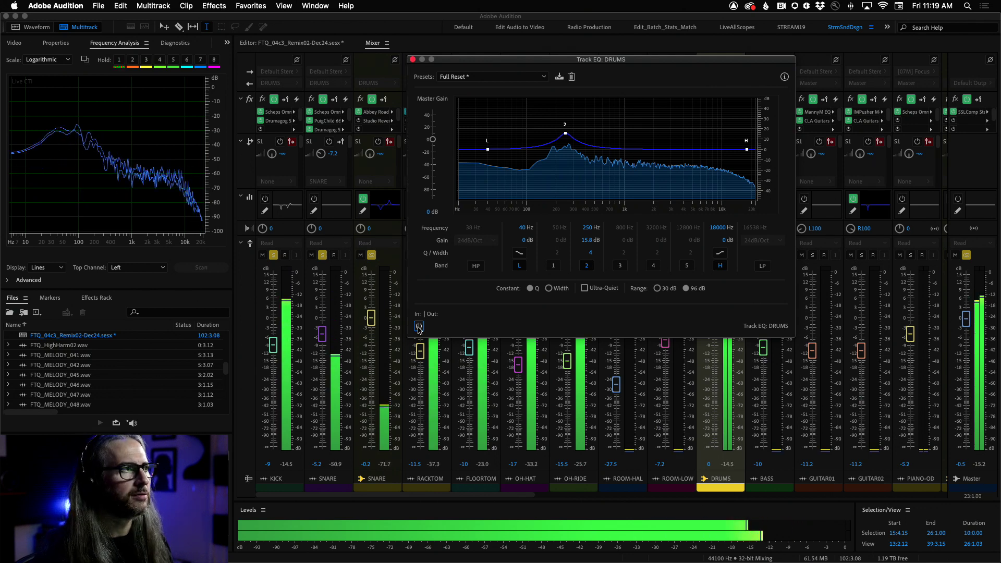
pyautogui.press('space')
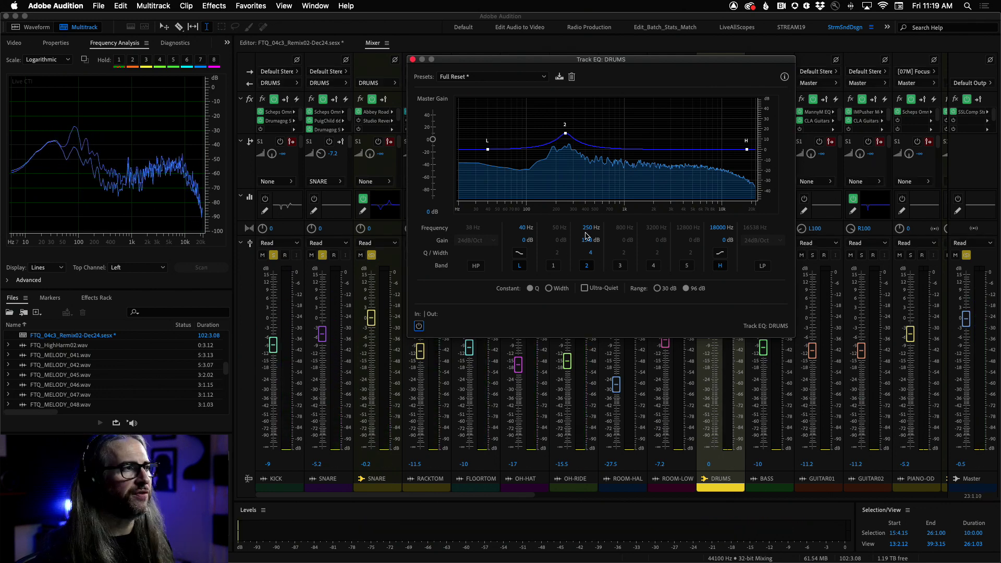
# Step: Set EQ band 2's gain to 0 dB and toggle the high shelf repeatedly between its gentle and steep slopes
pyautogui.write('0')
pyautogui.press('Return')
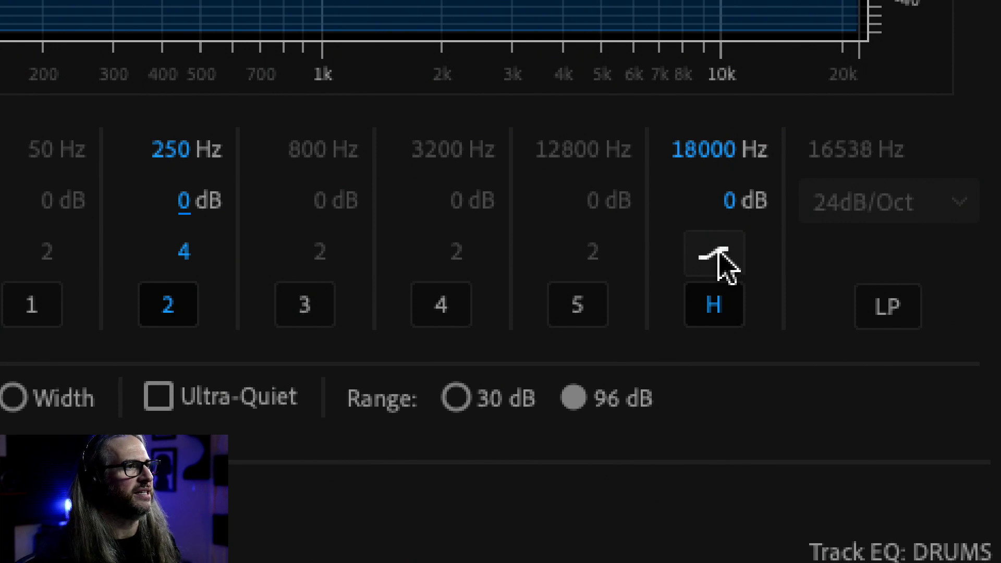
pyautogui.click(726, 259)
pyautogui.click(728, 262)
pyautogui.click(727, 262)
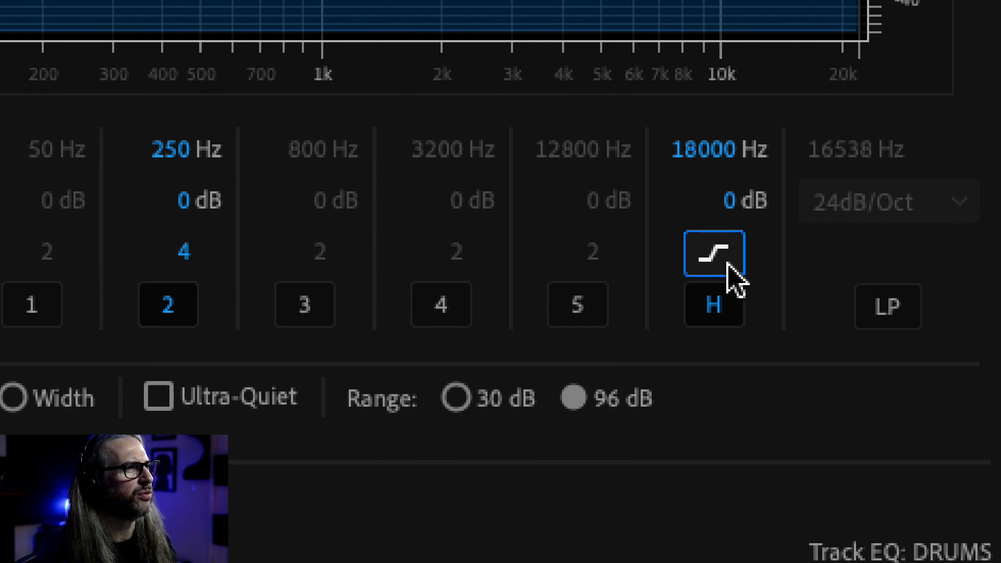
pyautogui.click(707, 262)
pyautogui.click(707, 264)
pyautogui.click(715, 251)
pyautogui.click(702, 262)
pyautogui.click(712, 266)
pyautogui.click(704, 269)
pyautogui.click(728, 265)
pyautogui.click(713, 265)
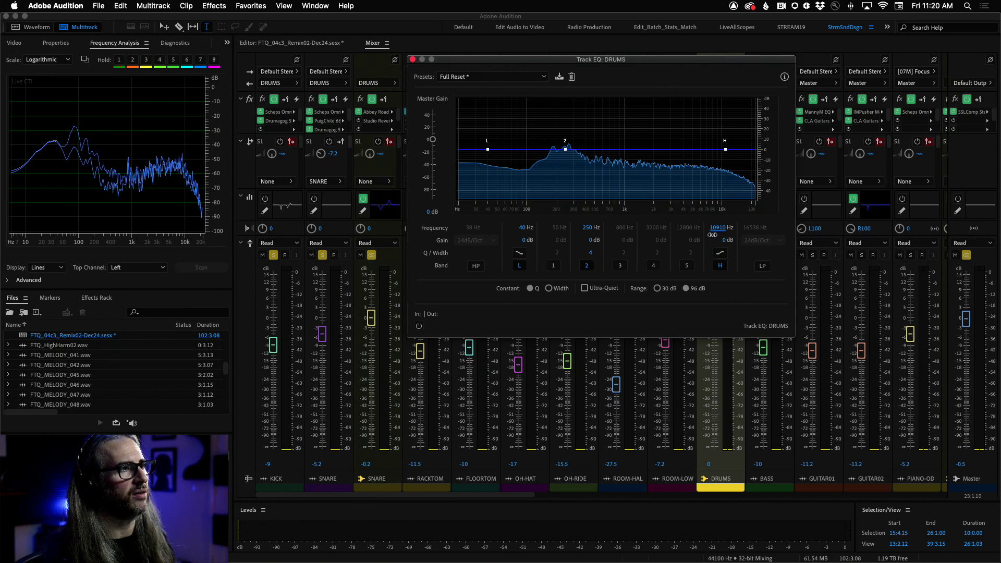
# Step: Boost the high shelf by 9 dB at 11356 Hz and compare its two slopes, leaving the steeper one selected
pyautogui.moveTo(725, 241); pyautogui.dragTo(684, 256)
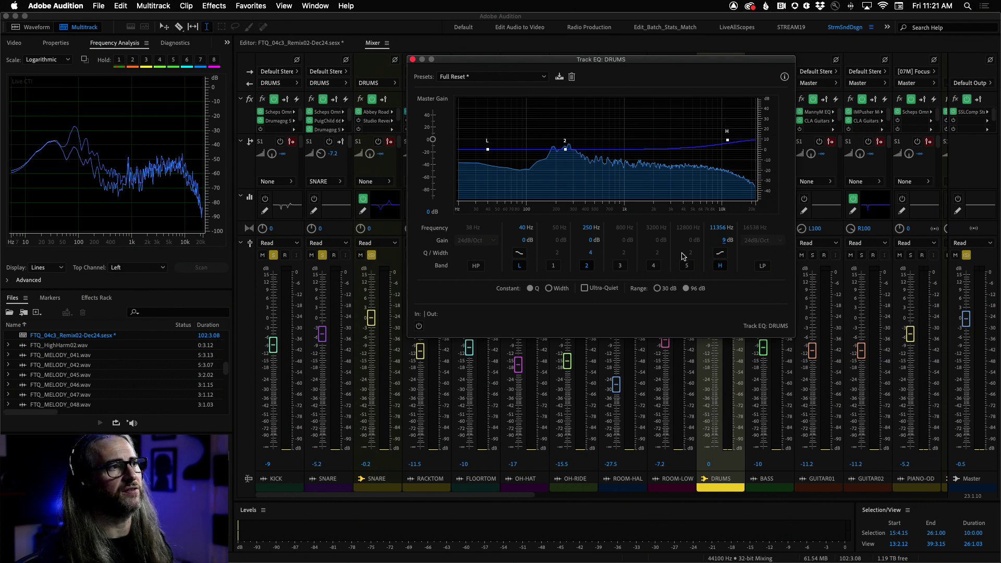
pyautogui.click(720, 254)
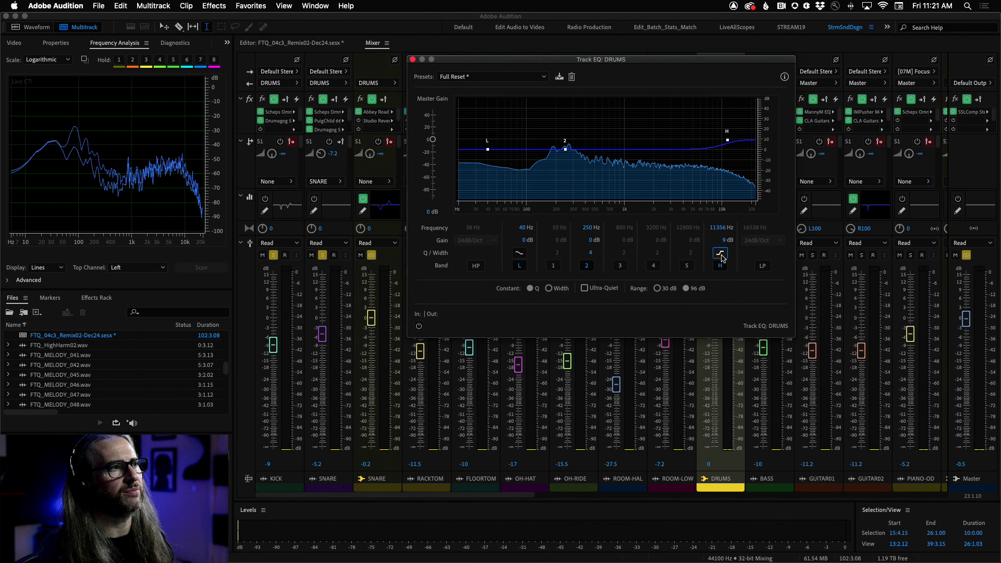
pyautogui.click(721, 255)
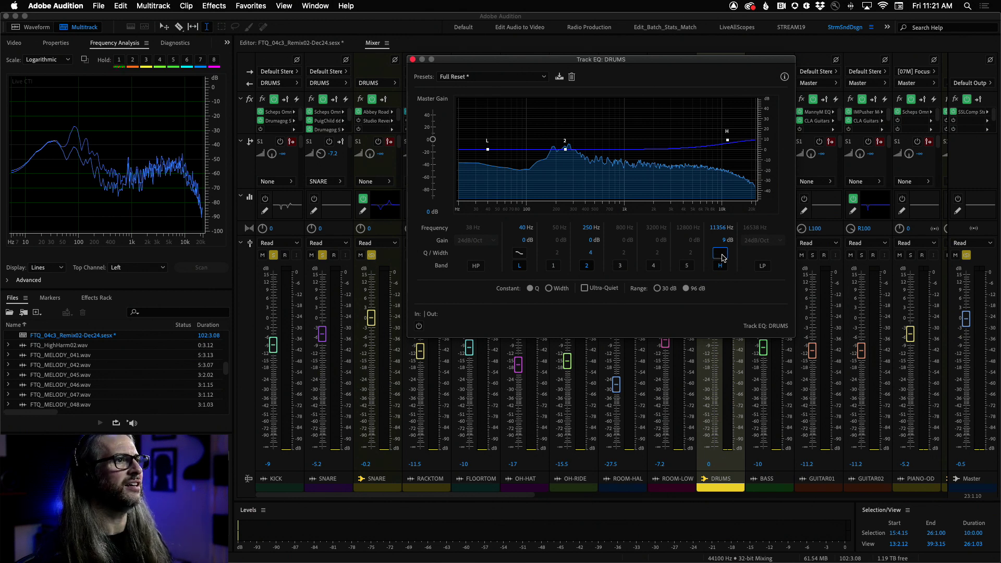
pyautogui.click(722, 255)
pyautogui.click(722, 255)
pyautogui.click(722, 255)
pyautogui.click(722, 255)
pyautogui.click(722, 255)
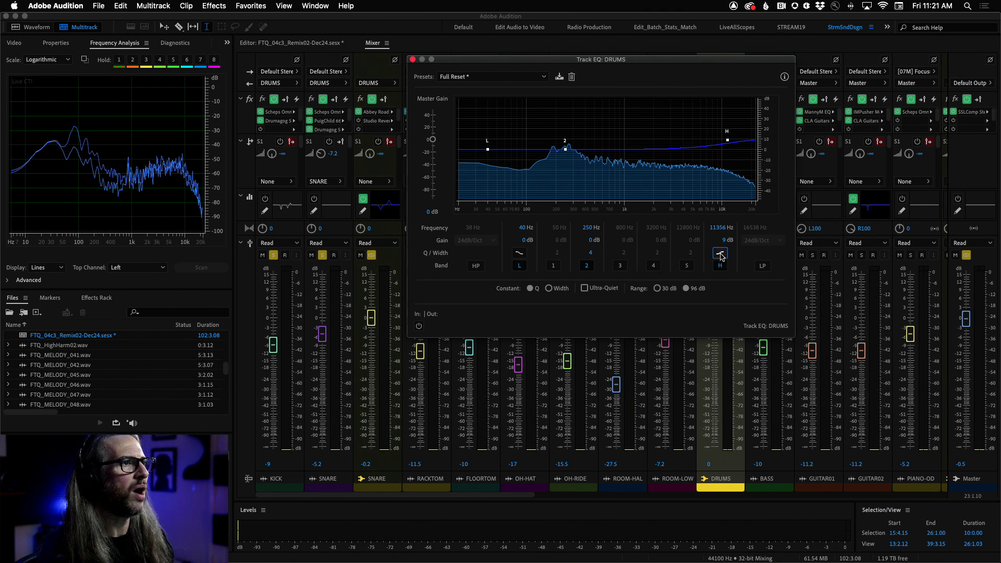
pyautogui.click(722, 255)
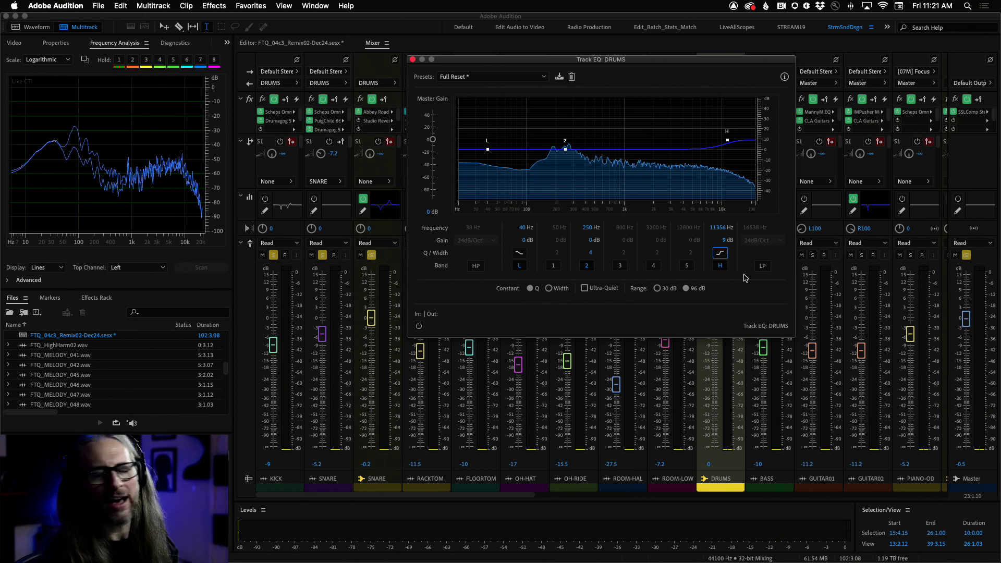
# Step: Set the high shelf's gain to 0 dB
pyautogui.click(724, 241)
pyautogui.write('0')
pyautogui.press('Return')
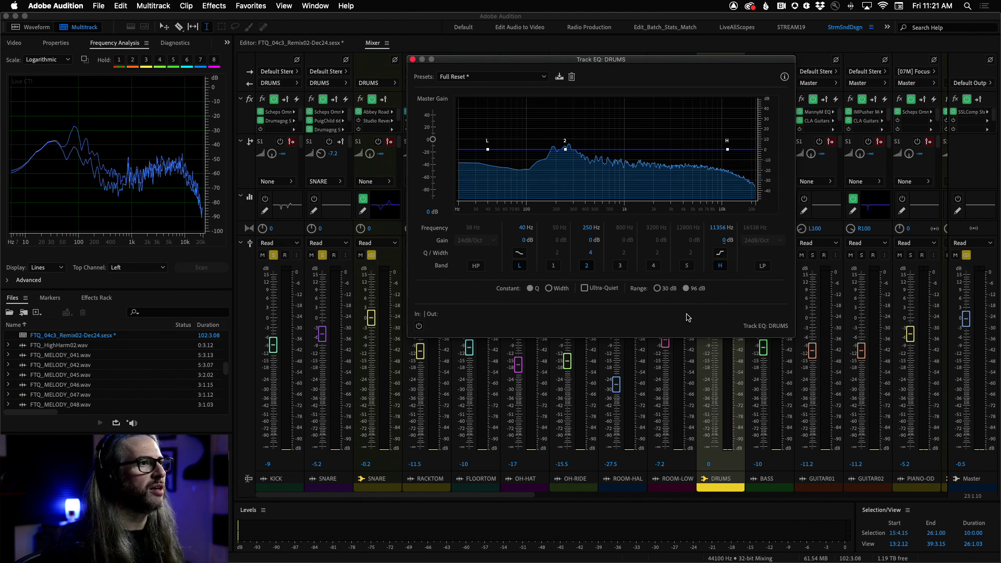
# Step: Turn on EQ band 1 and set its frequency to 45 Hz
pyautogui.click(553, 265)
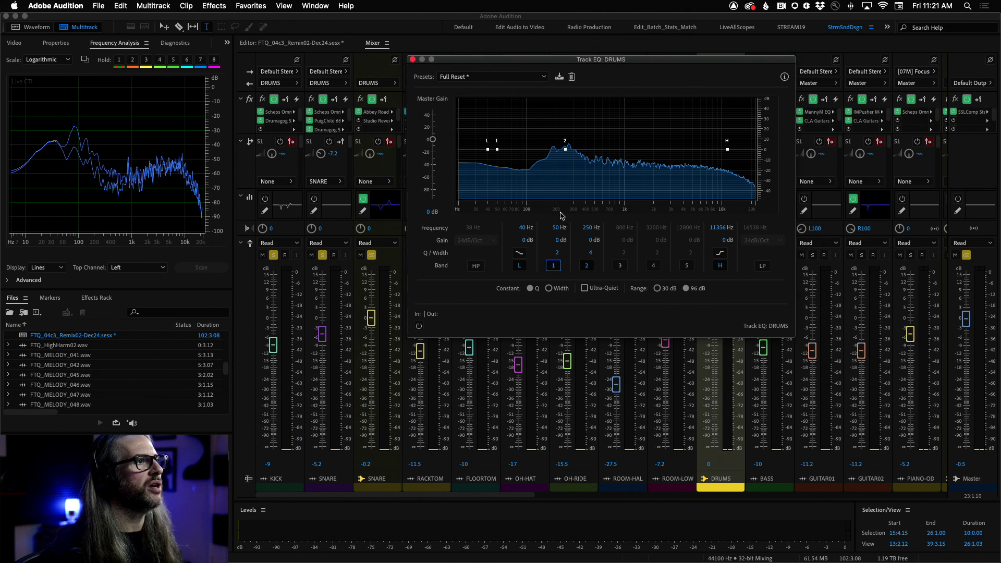
pyautogui.click(556, 229)
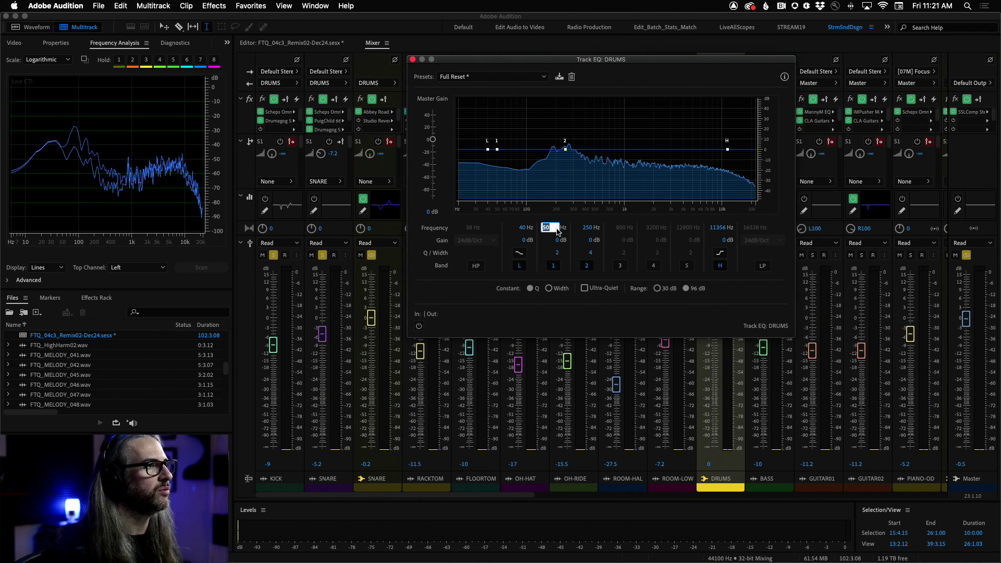
pyautogui.write('45')
pyautogui.press('Return')
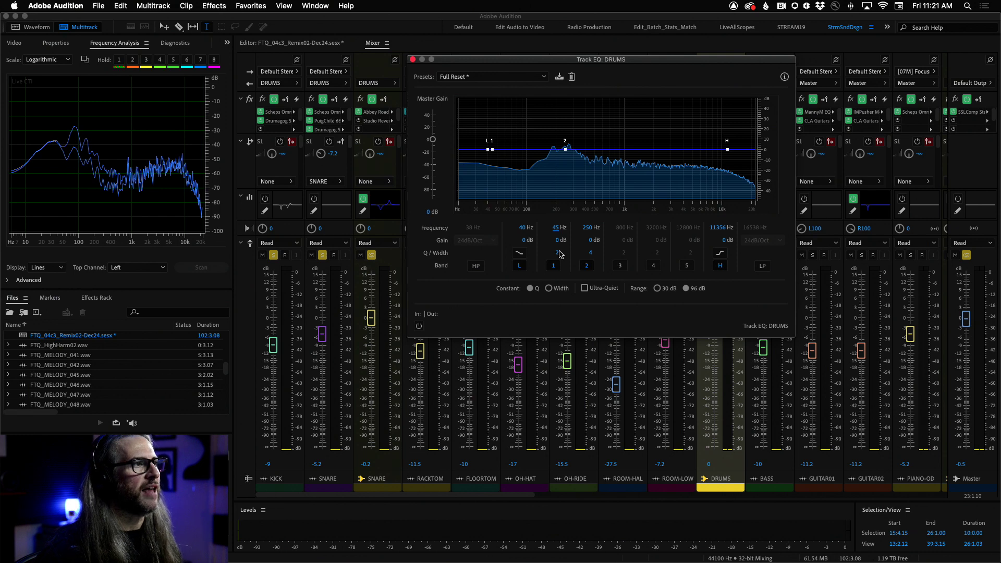
# Step: Set band 1's Q to 12 and its gain to 18.4 dB, and turn off the low shelf band
pyautogui.moveTo(558, 254); pyautogui.dragTo(614, 254)
pyautogui.moveTo(554, 241); pyautogui.dragTo(667, 242)
pyautogui.click(523, 266)
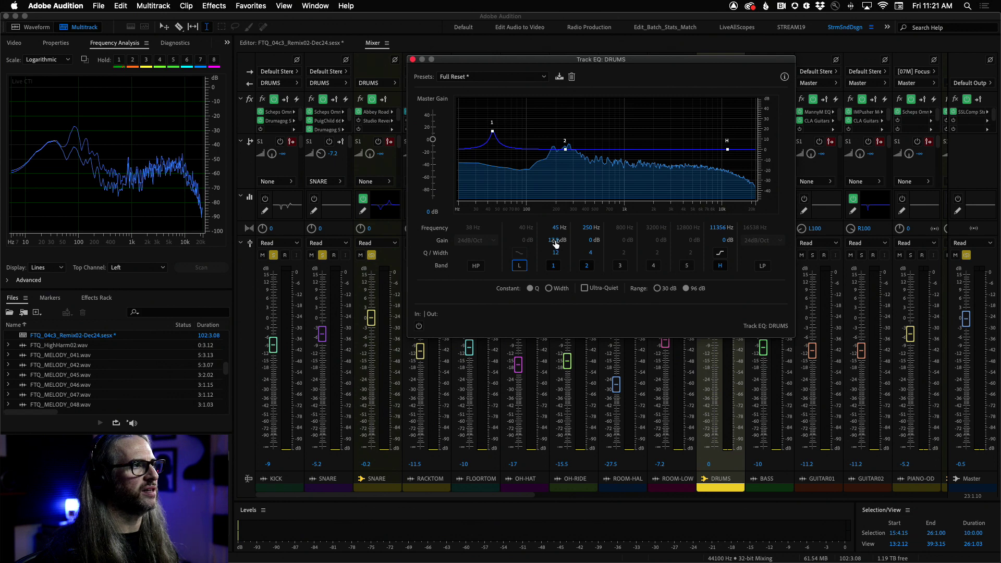
pyautogui.moveTo(556, 239); pyautogui.dragTo(577, 245)
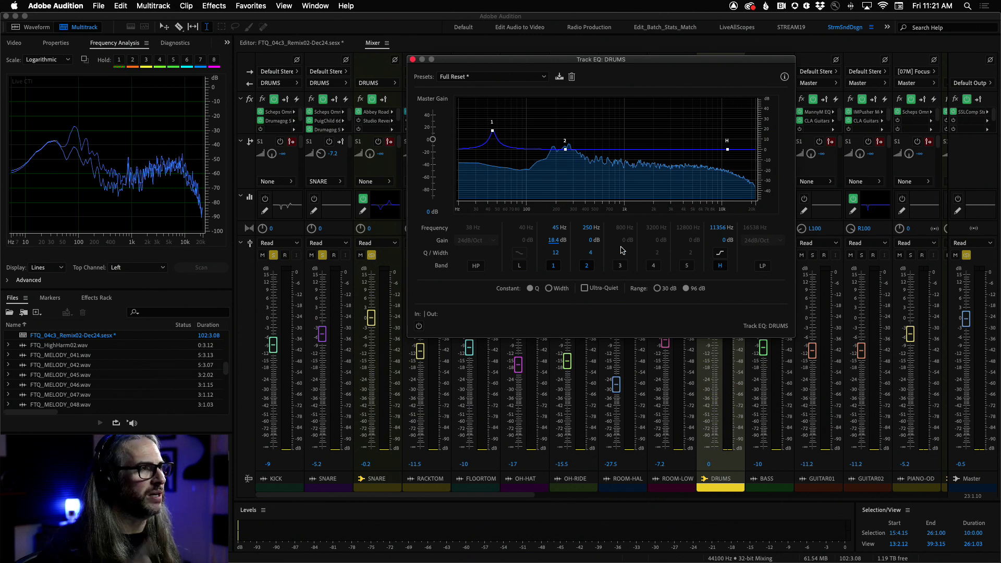
# Step: Lower band 1's gain to 0.1 dB, raise it to 17.9 dB with the drums playing, and switch the track EQ on
pyautogui.moveTo(556, 244); pyautogui.dragTo(466, 246)
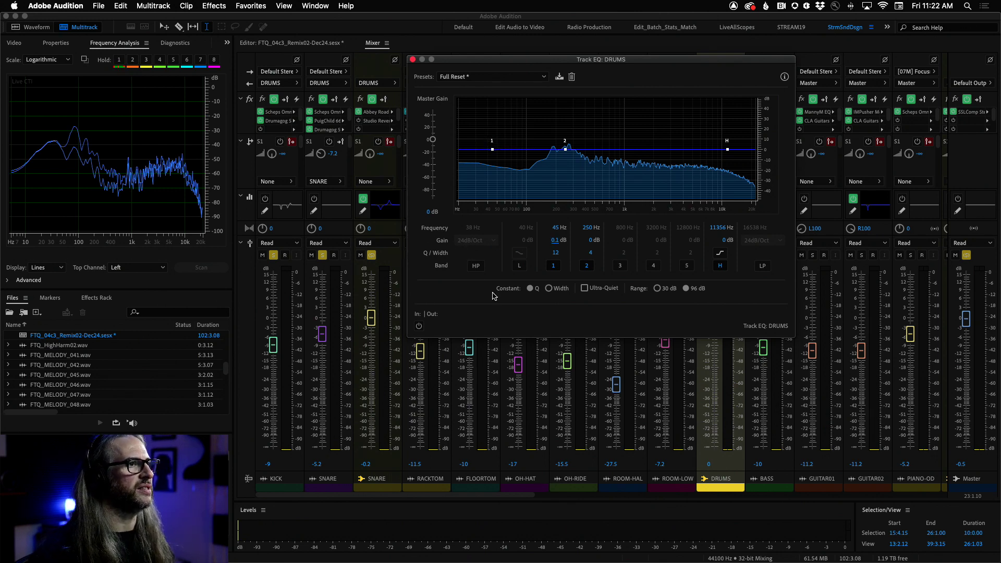
pyautogui.press('space')
pyautogui.moveTo(553, 242); pyautogui.dragTo(647, 240)
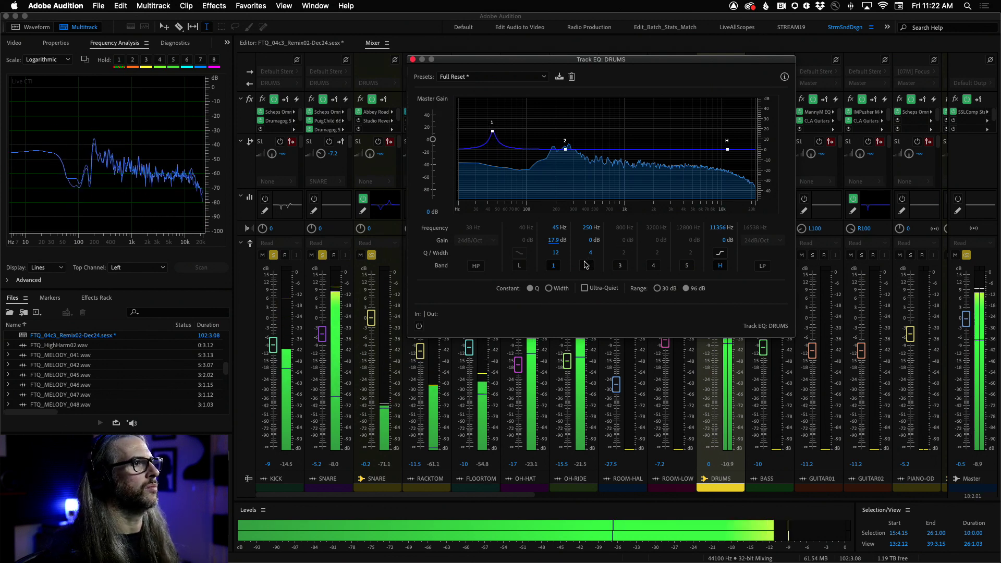
pyautogui.click(420, 327)
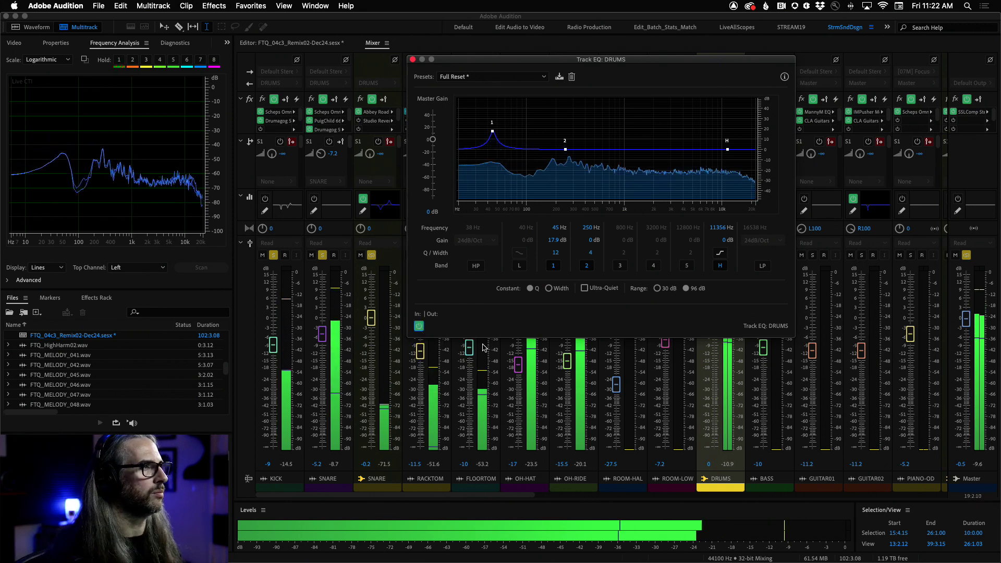
# Step: Compare the drum mix with the DRUMS track EQ bypassed and active during playback, leave it active, and stop playback
pyautogui.click(419, 328)
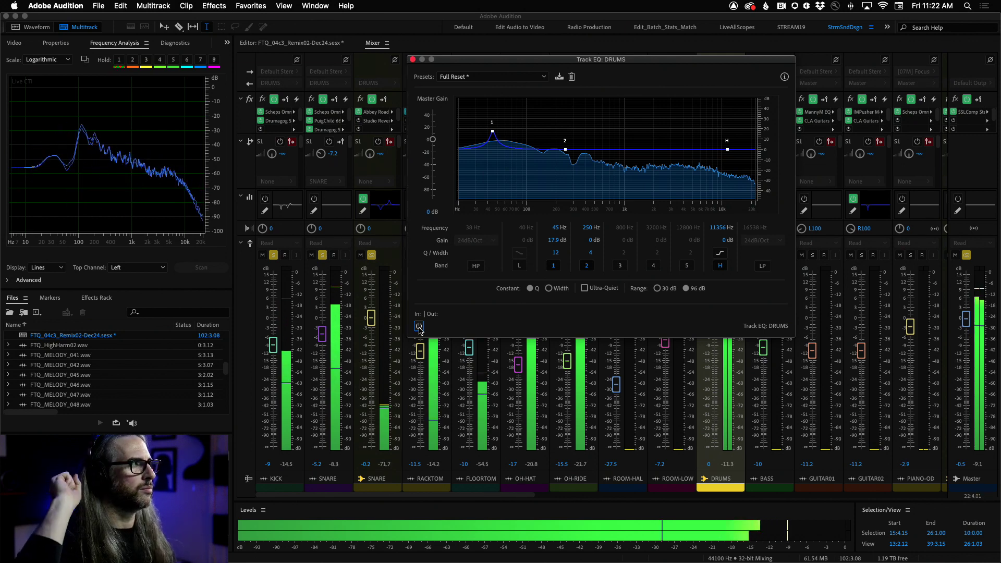
pyautogui.click(420, 327)
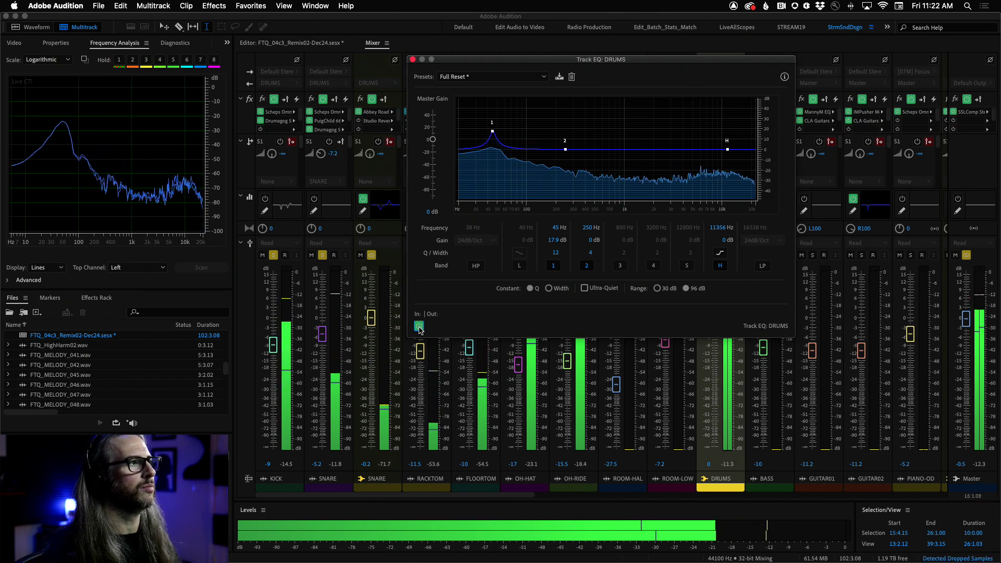
pyautogui.click(419, 327)
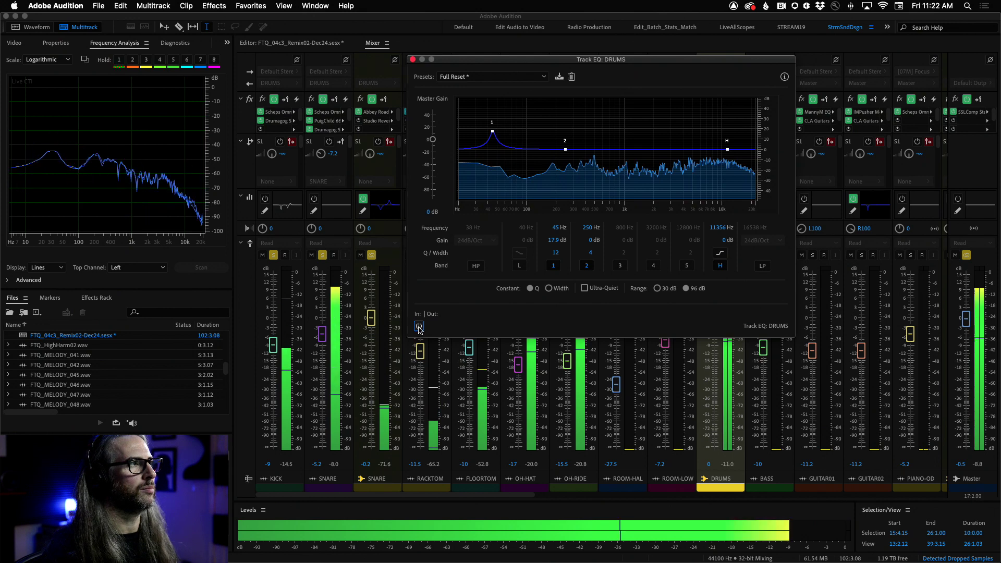
pyautogui.click(419, 326)
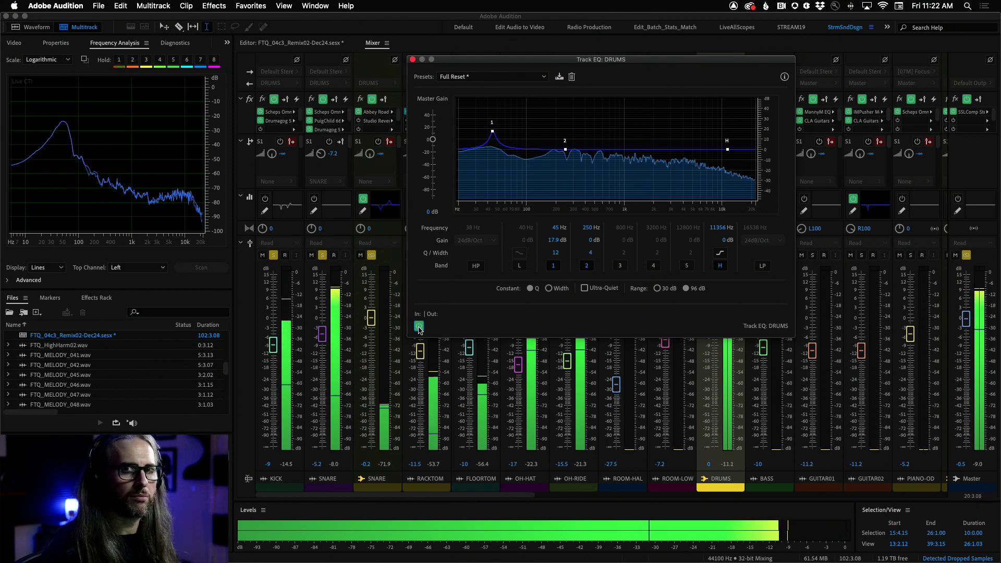
pyautogui.press('space')
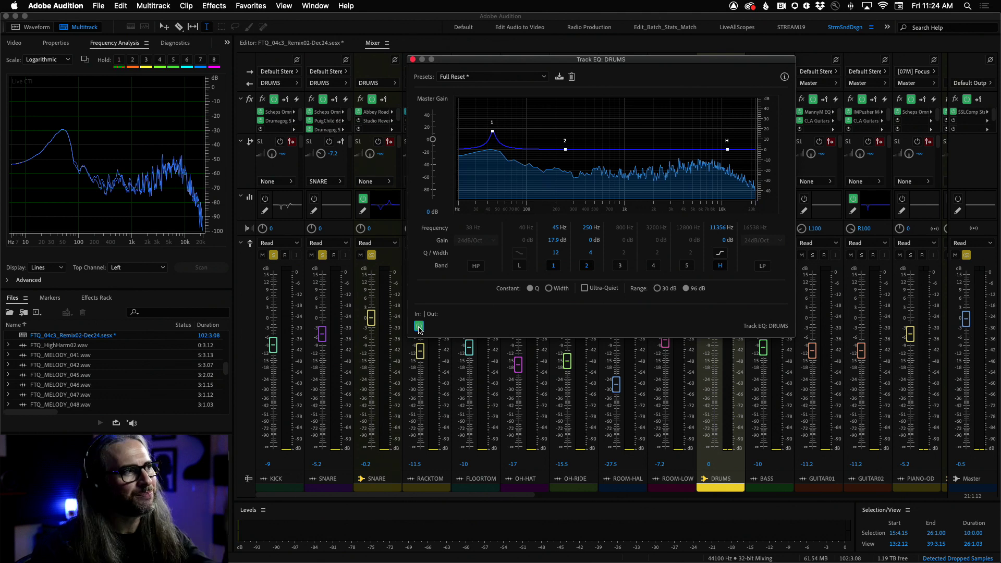
# Step: Solo only the KICK track during playback, compare it with the DRUMS EQ off and on, leave the EQ bypassed, and stop
pyautogui.press('space')
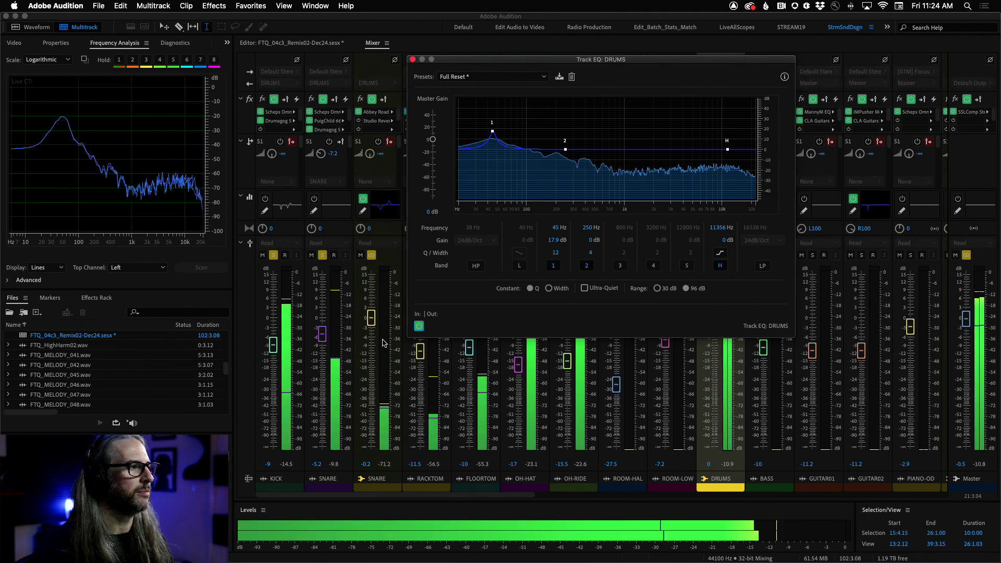
pyautogui.click(273, 255)
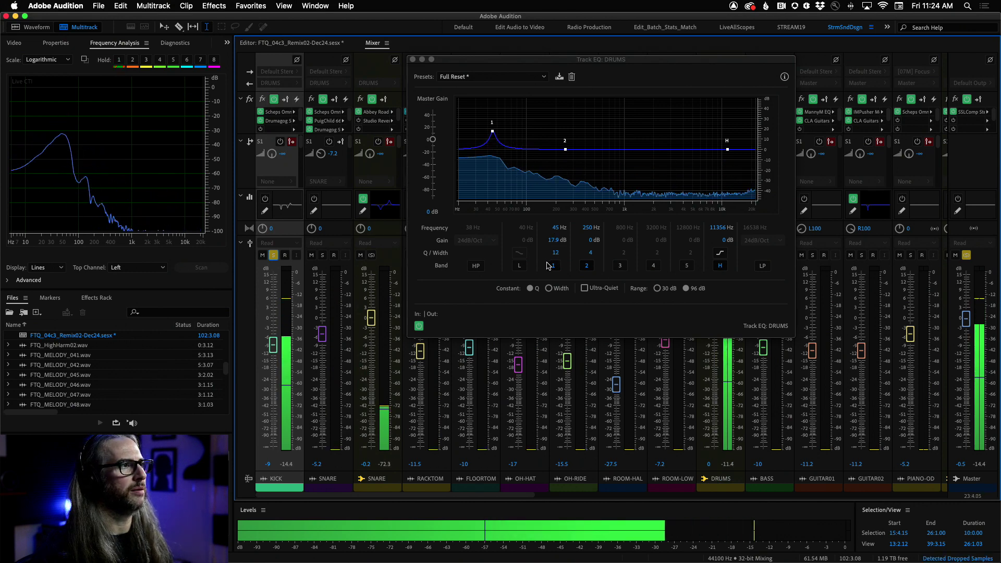
pyautogui.click(419, 326)
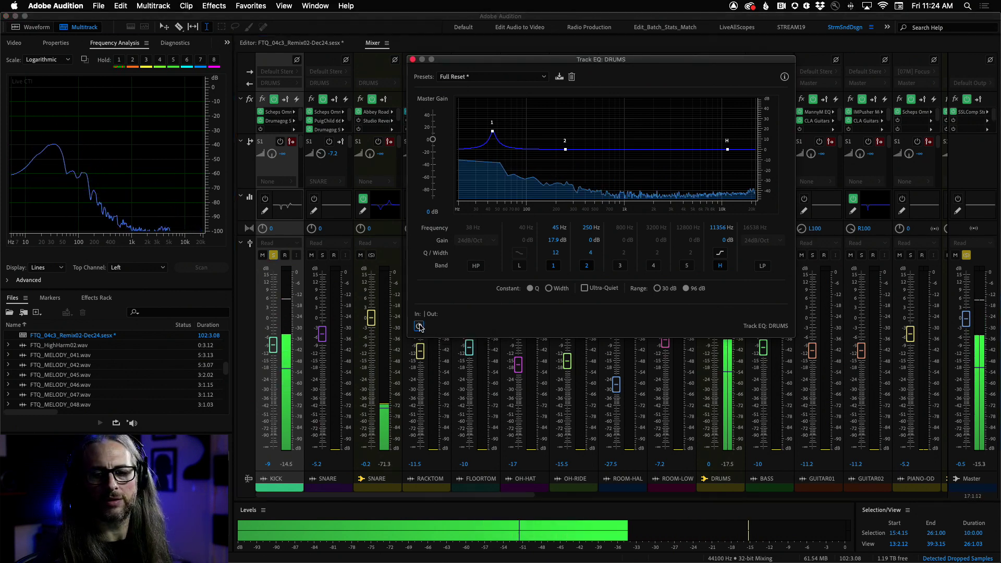
pyautogui.click(419, 326)
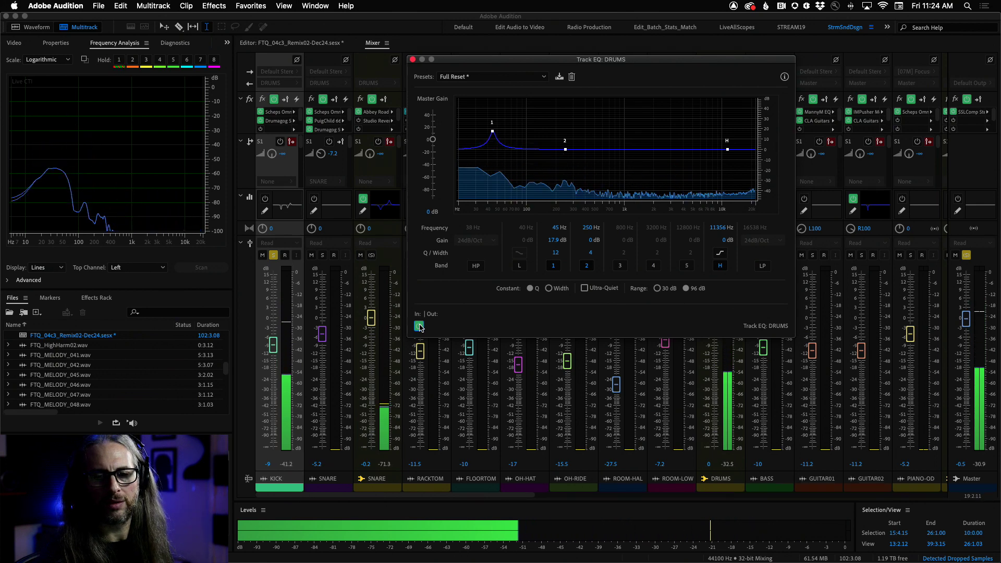
pyautogui.click(419, 326)
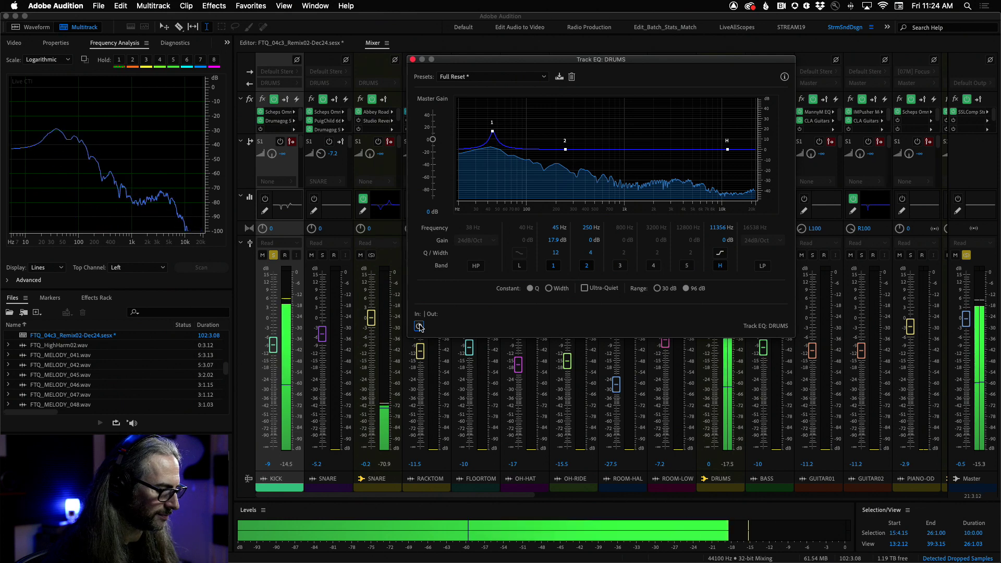
pyautogui.press('space')
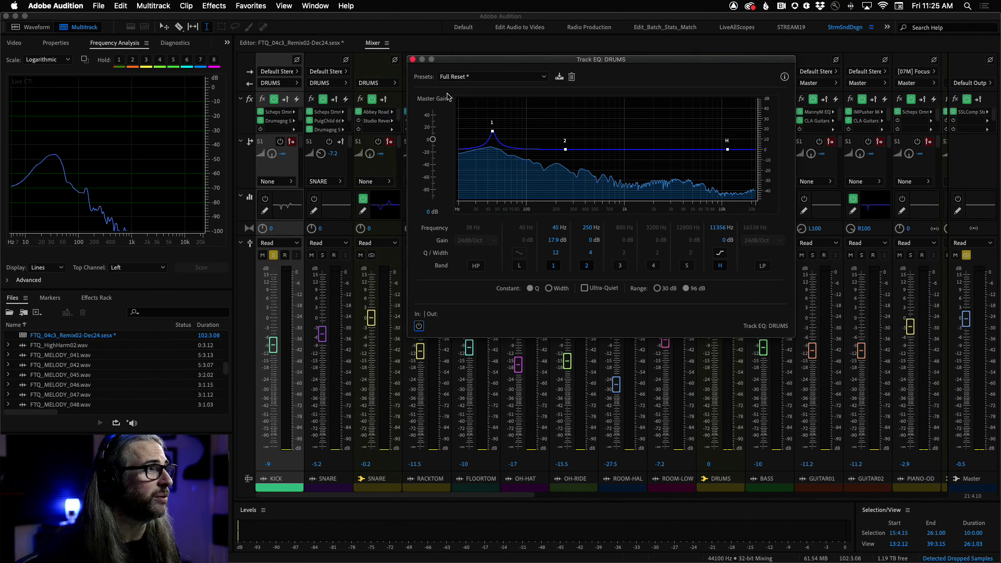
# Step: Close the DRUMS track EQ and clear the solo on the DRUMS bus in the multitrack session
pyautogui.click(412, 63)
pyautogui.click(337, 46)
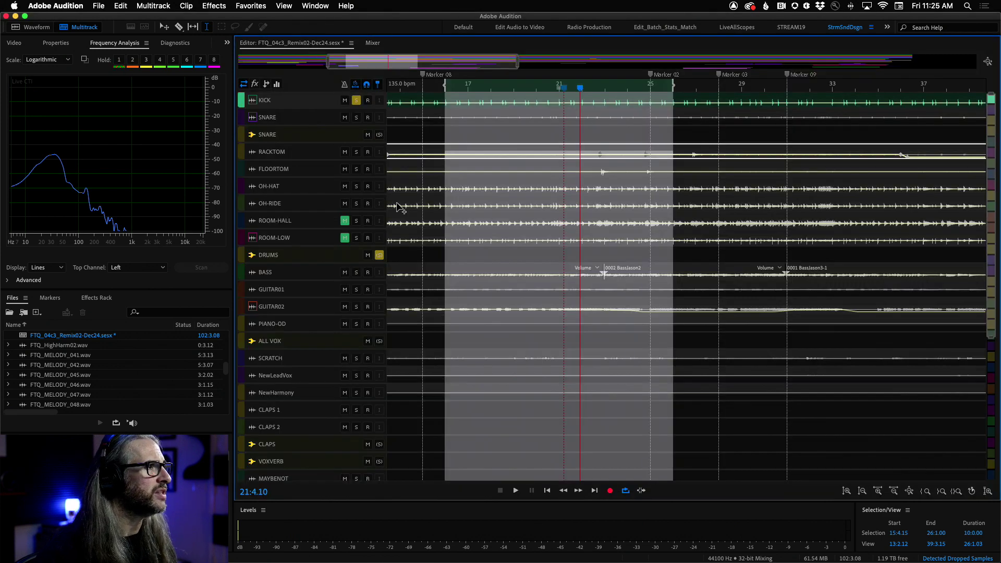
pyautogui.click(379, 255)
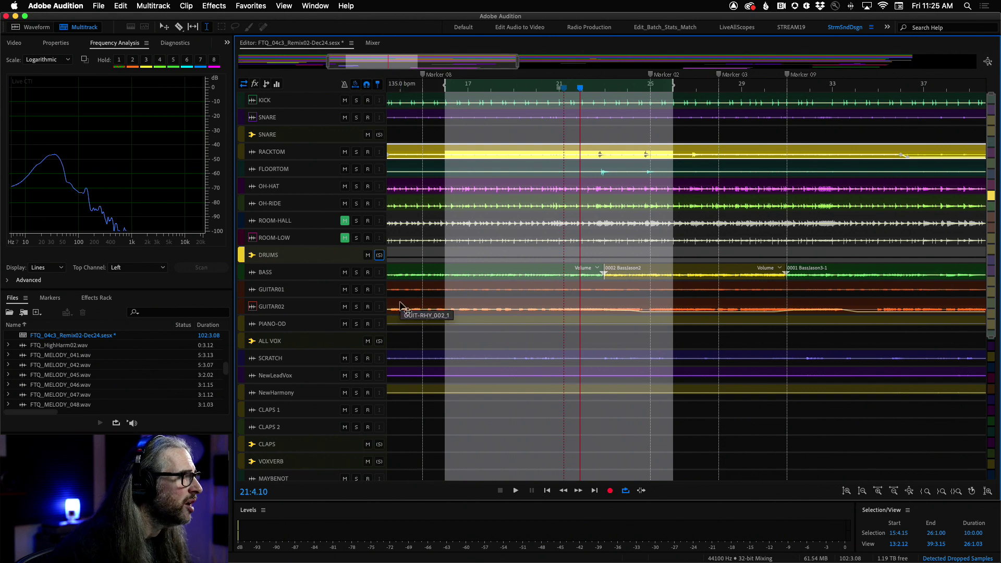
# Step: Solo the NewLeadVox track, enlarge its height, and play it from about bar 17
pyautogui.click(357, 375)
pyautogui.moveTo(340, 384); pyautogui.dragTo(340, 479)
pyautogui.click(464, 85)
pyautogui.press('space')
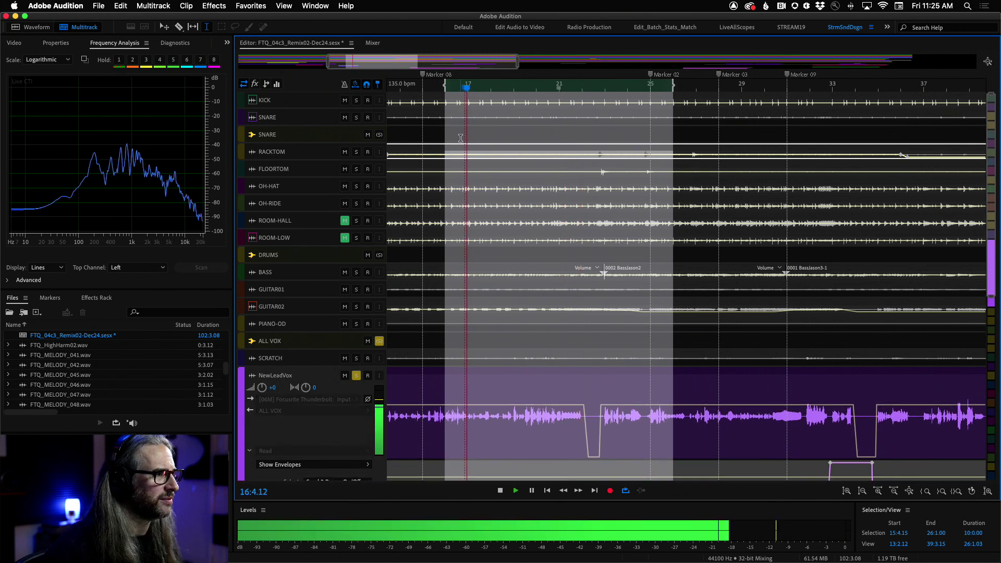
# Step: Stop playback in the Mixer and open the track EQ of the NewLeadVox channel, placing its window clear of the vocal fader readouts
pyautogui.click(370, 45)
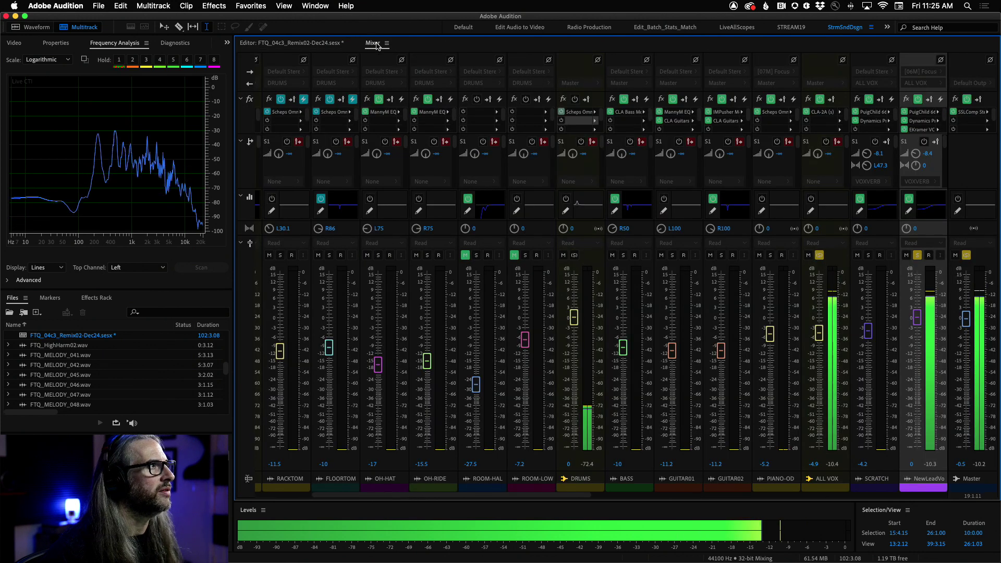
pyautogui.click(798, 495)
pyautogui.moveTo(621, 498); pyautogui.dragTo(479, 497)
pyautogui.press('space')
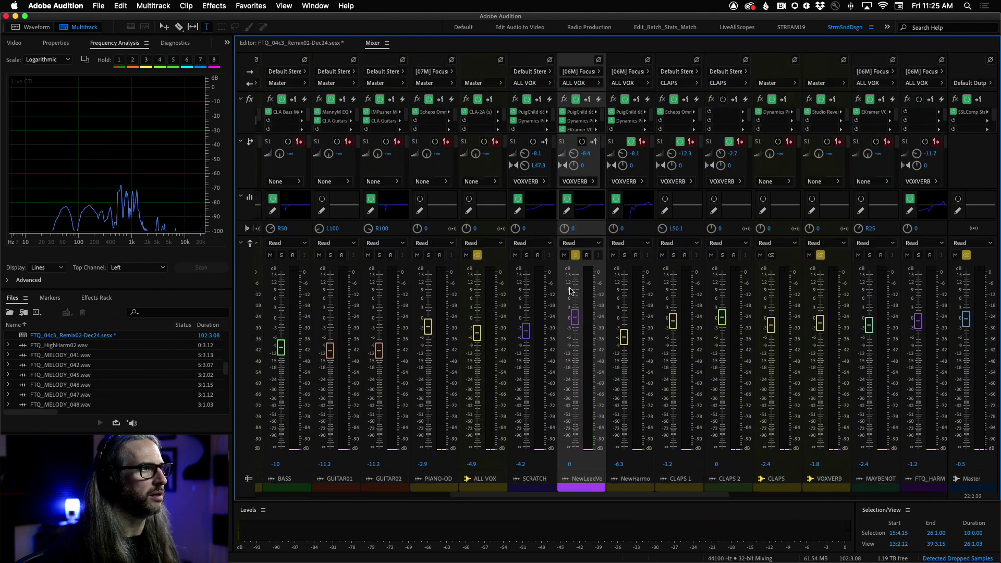
pyautogui.doubleClick(593, 217)
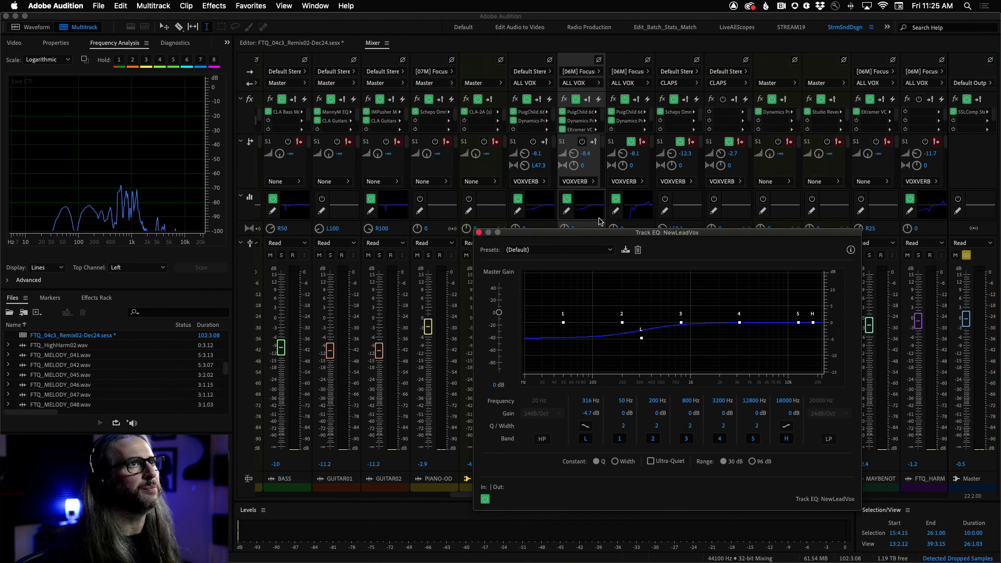
pyautogui.moveTo(591, 236); pyautogui.dragTo(447, 111)
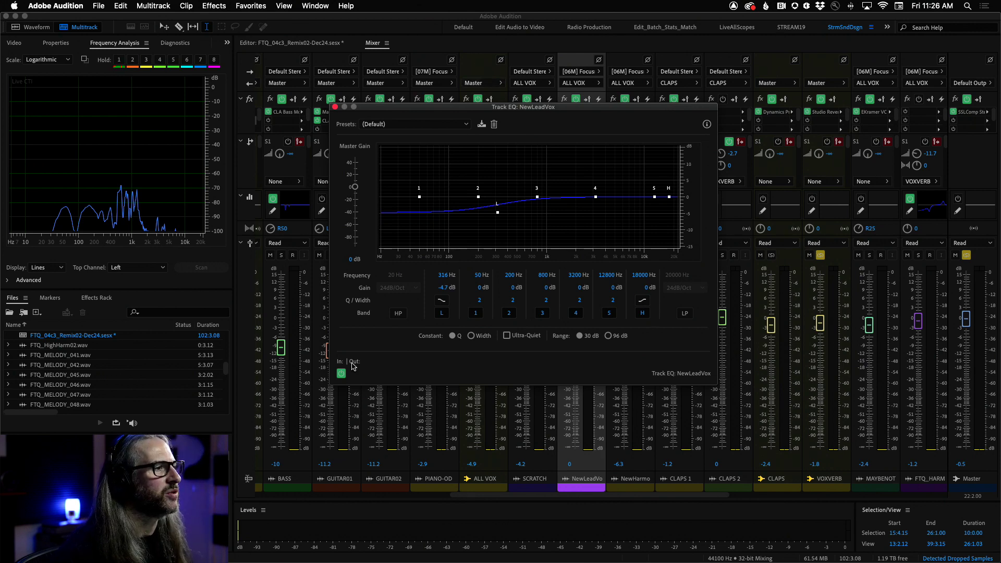
# Step: Apply the Full Reset preset to the NewLeadVox EQ and turn on band 4 at 5600 Hz with a Q of 10
pyautogui.click(428, 124)
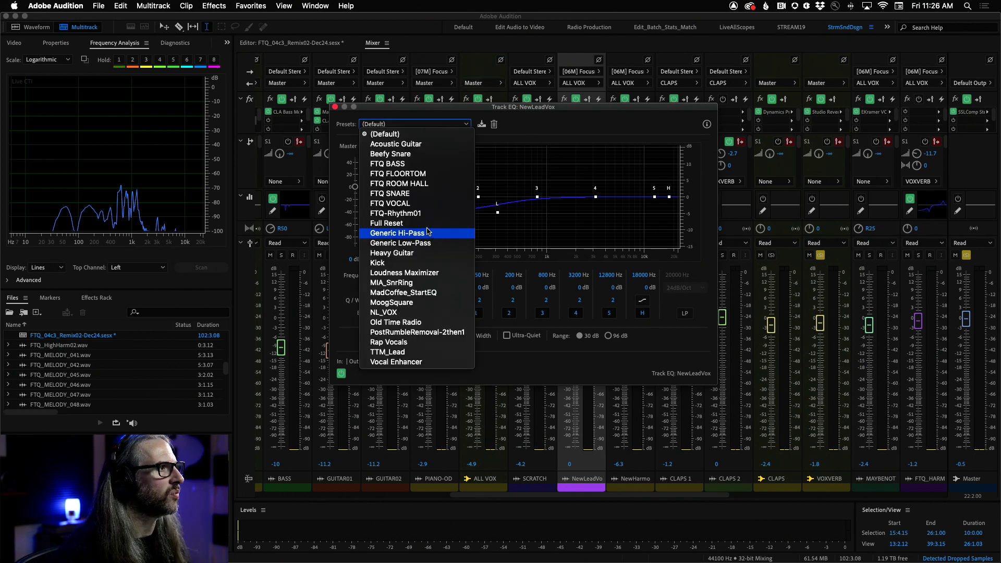
pyautogui.click(412, 223)
pyautogui.click(576, 313)
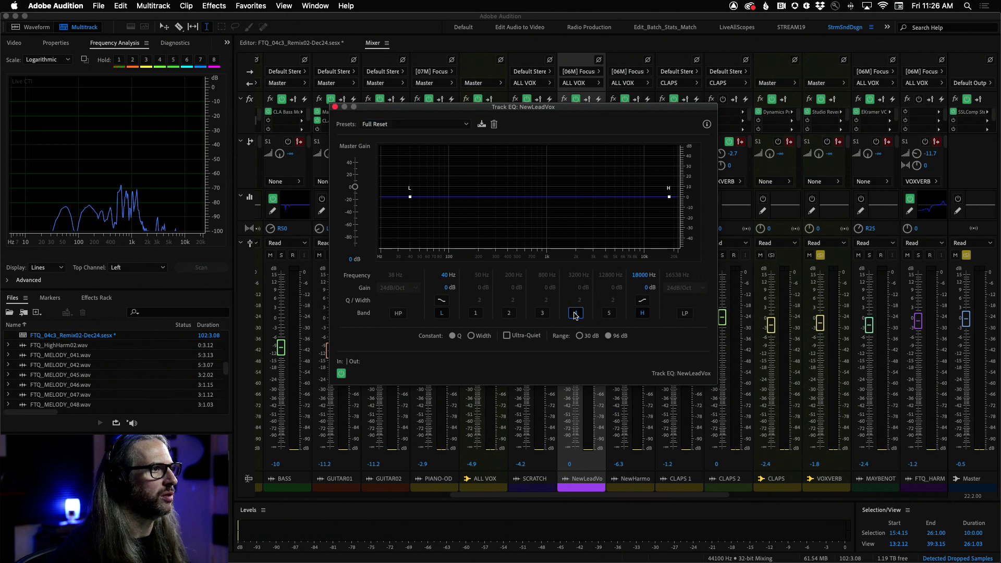
pyautogui.click(576, 277)
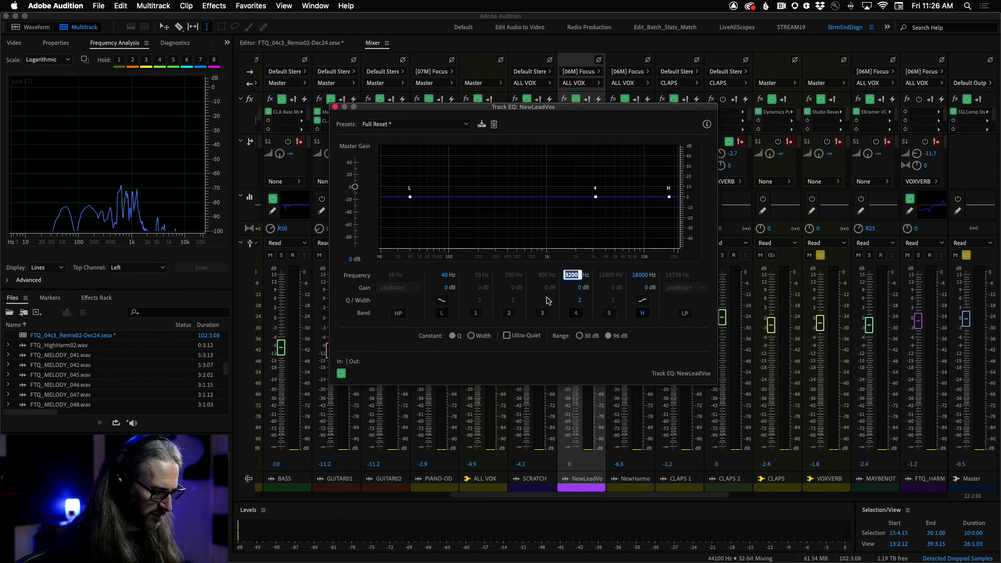
pyautogui.write('5600')
pyautogui.press('Return')
pyautogui.moveTo(578, 301); pyautogui.dragTo(618, 301)
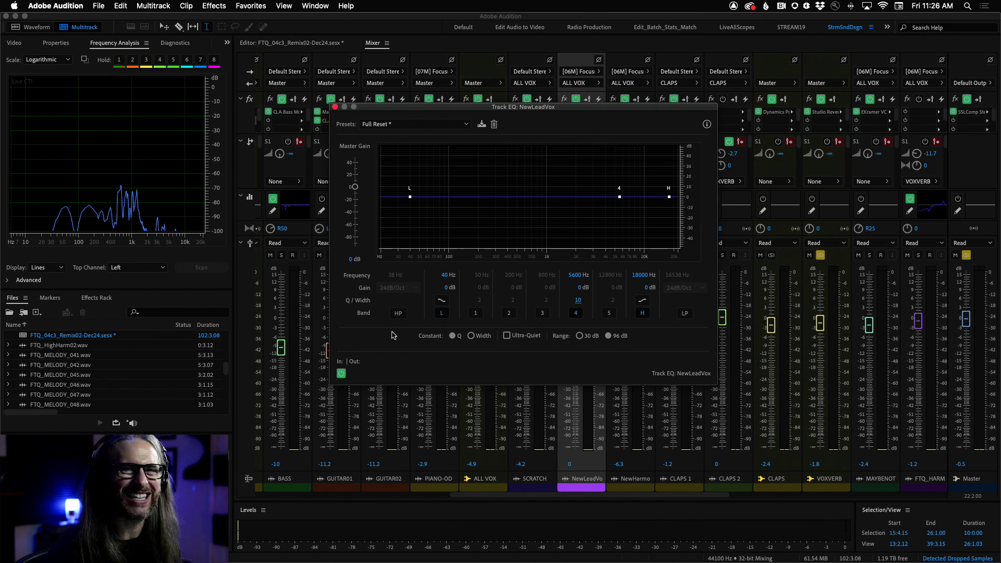
# Step: Boost band 4's gain to 12.3 dB while the lead vocal plays and shift its frequency to 6315 Hz
pyautogui.press('space')
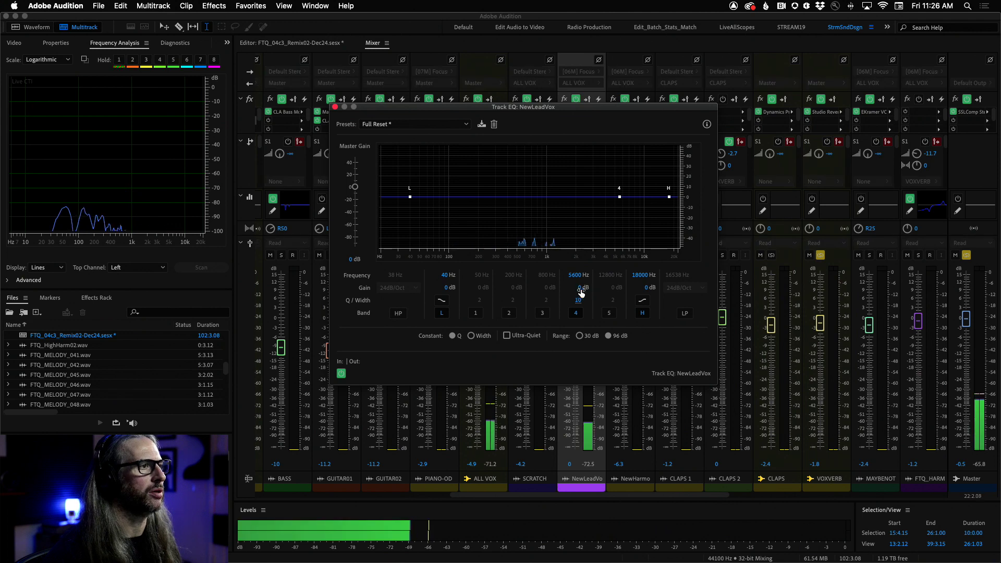
pyautogui.moveTo(582, 288); pyautogui.dragTo(651, 289)
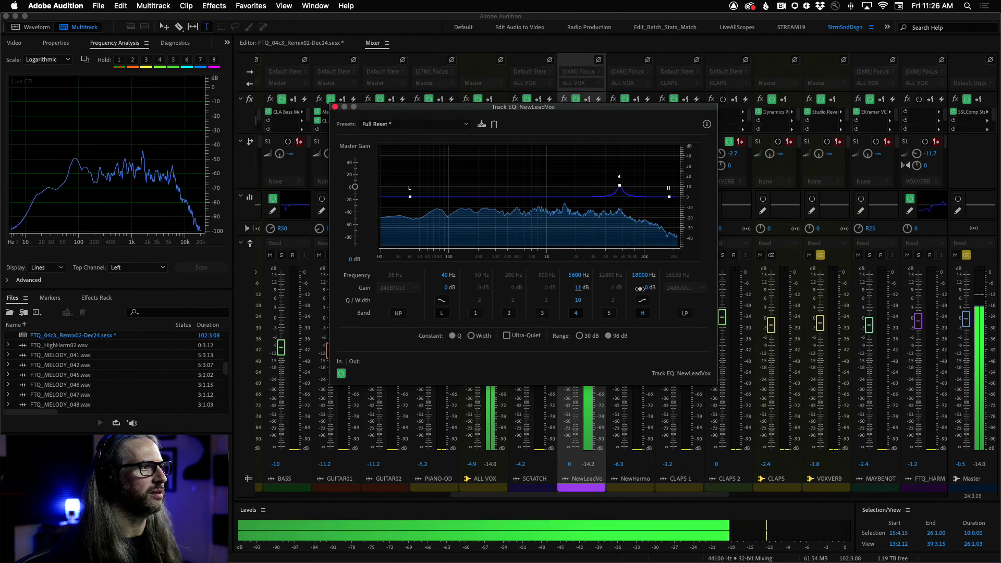
pyautogui.moveTo(577, 276); pyautogui.dragTo(581, 278)
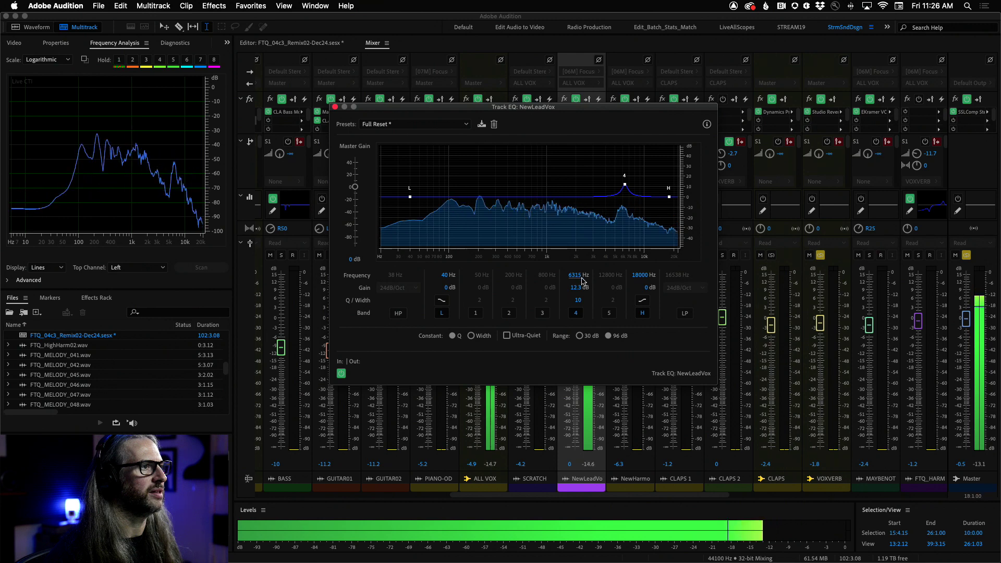
# Step: Move the EQ window clear of the vocal channel's inserts, compare the vocal with the EQ bypassed and active, and stop playback
pyautogui.moveTo(470, 106); pyautogui.dragTo(544, 137)
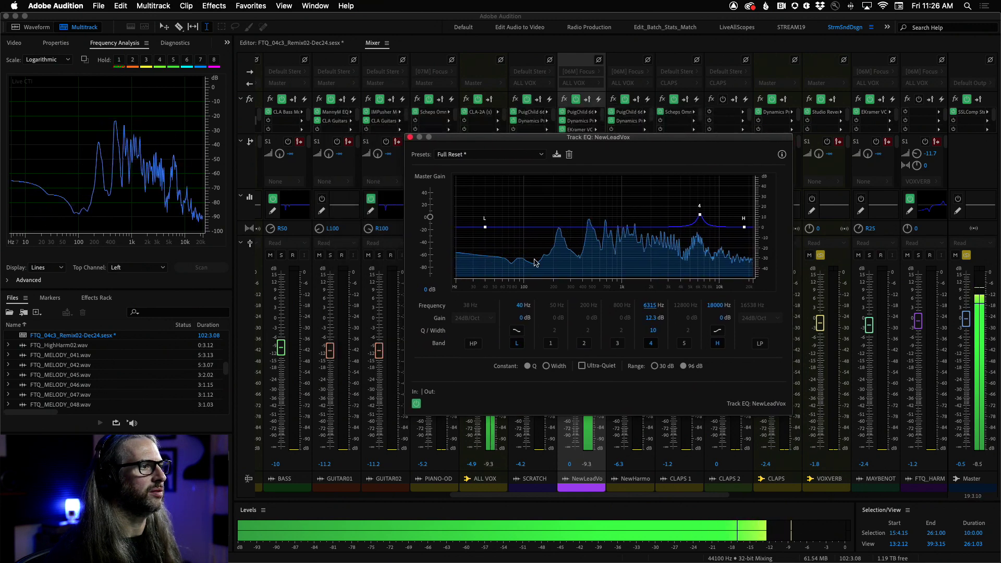
pyautogui.click(416, 403)
pyautogui.click(416, 405)
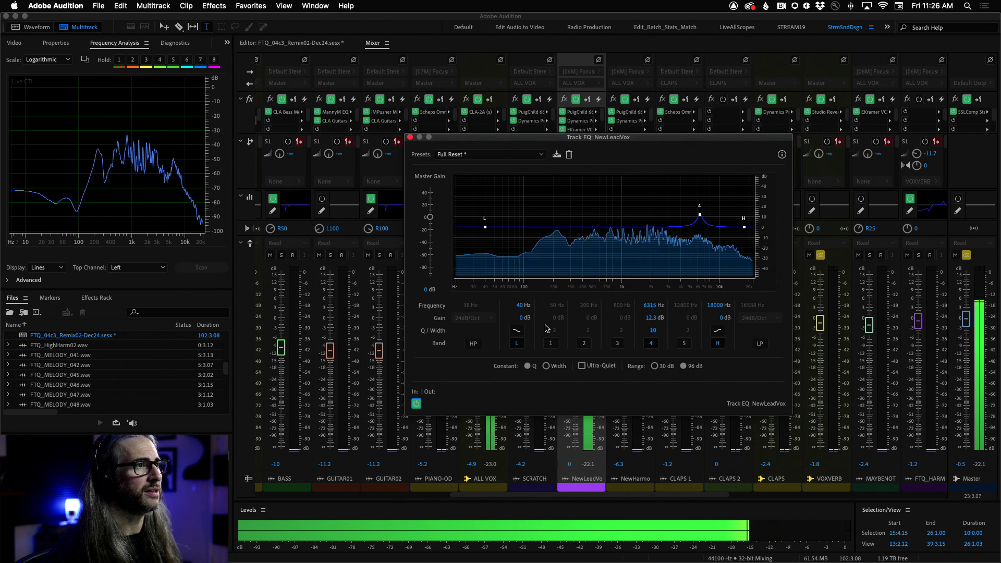
pyautogui.press('space')
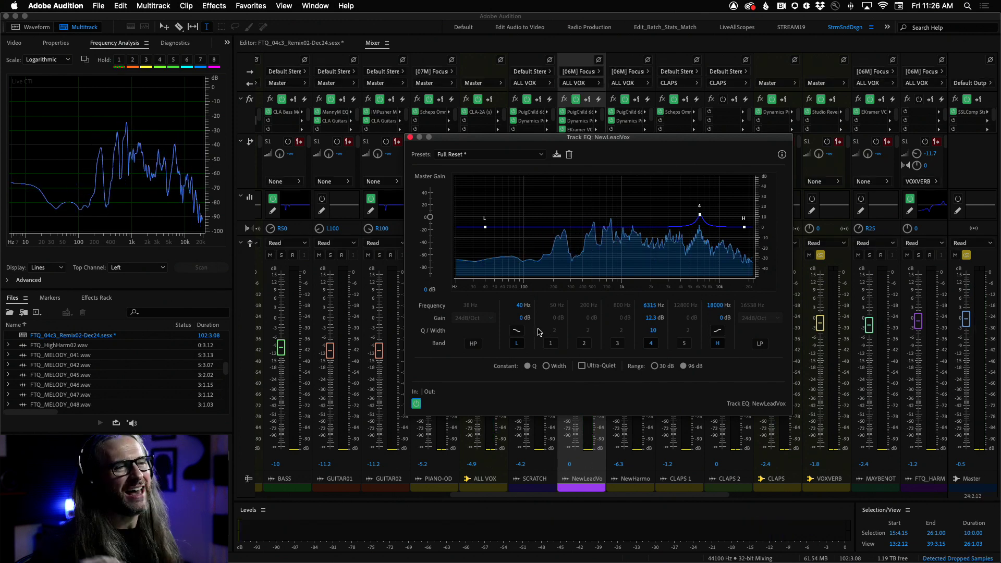